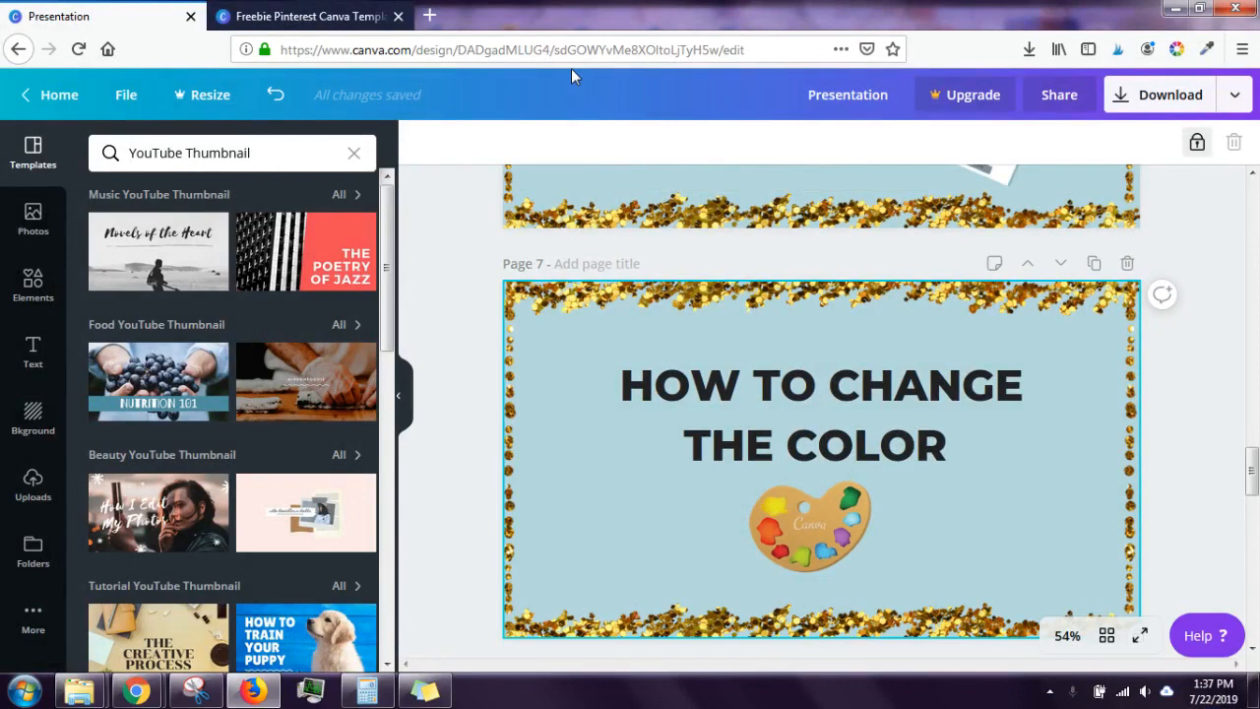
# Step: Switch from the presentation to the Freebie Pinterest Canva Template design
pyautogui.click(304, 16)
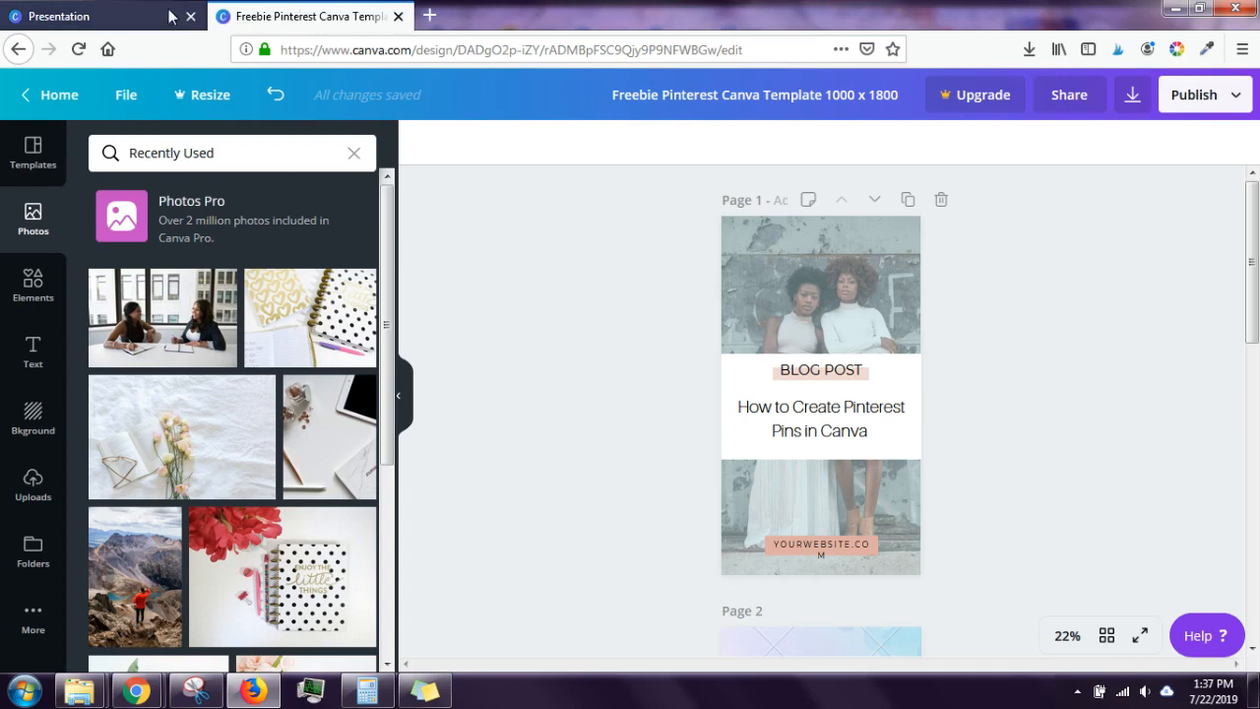
# Step: Drag page 1's translucent blue overlay down to uncover the photo's top strip
pyautogui.click(854, 283)
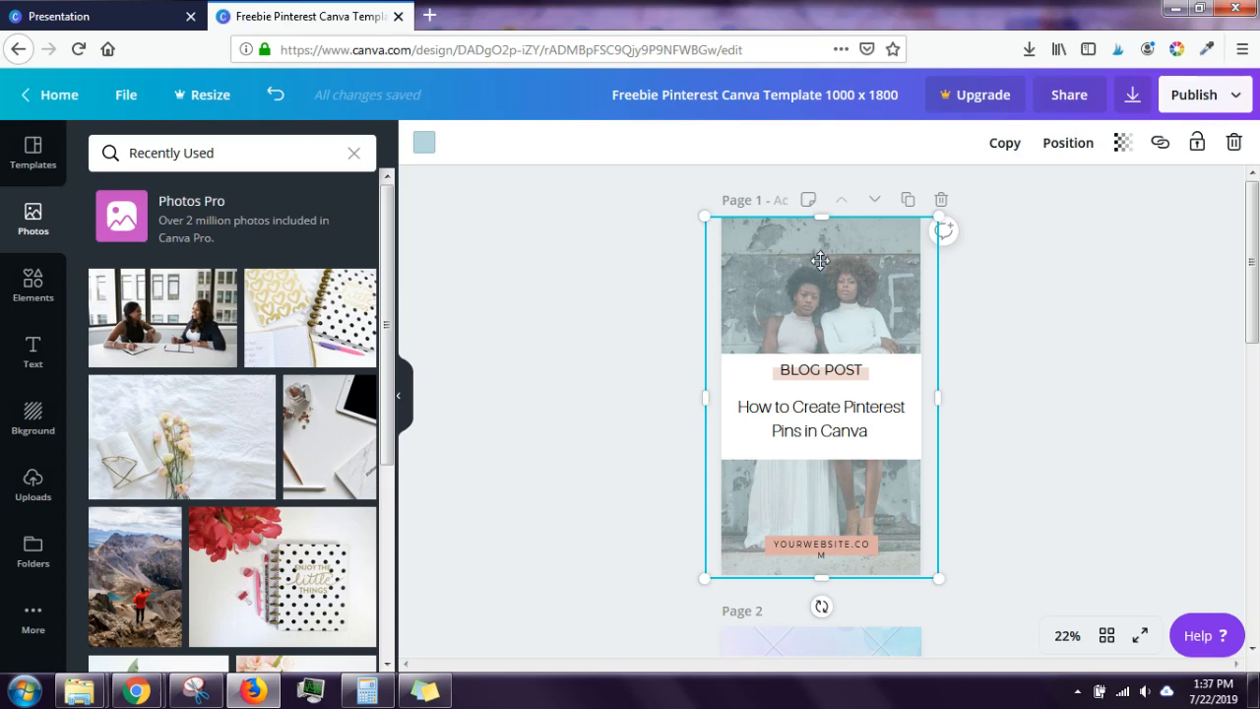
pyautogui.moveTo(821, 256); pyautogui.dragTo(822, 297)
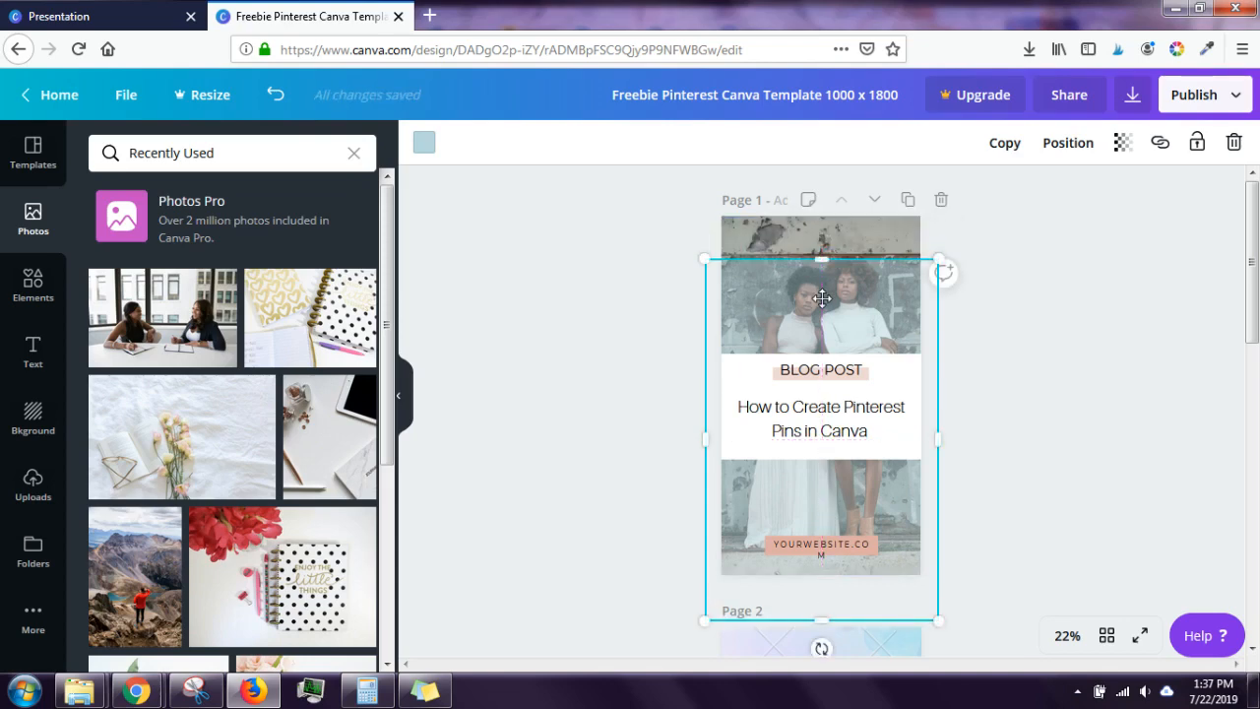
pyautogui.moveTo(822, 296); pyautogui.dragTo(821, 309)
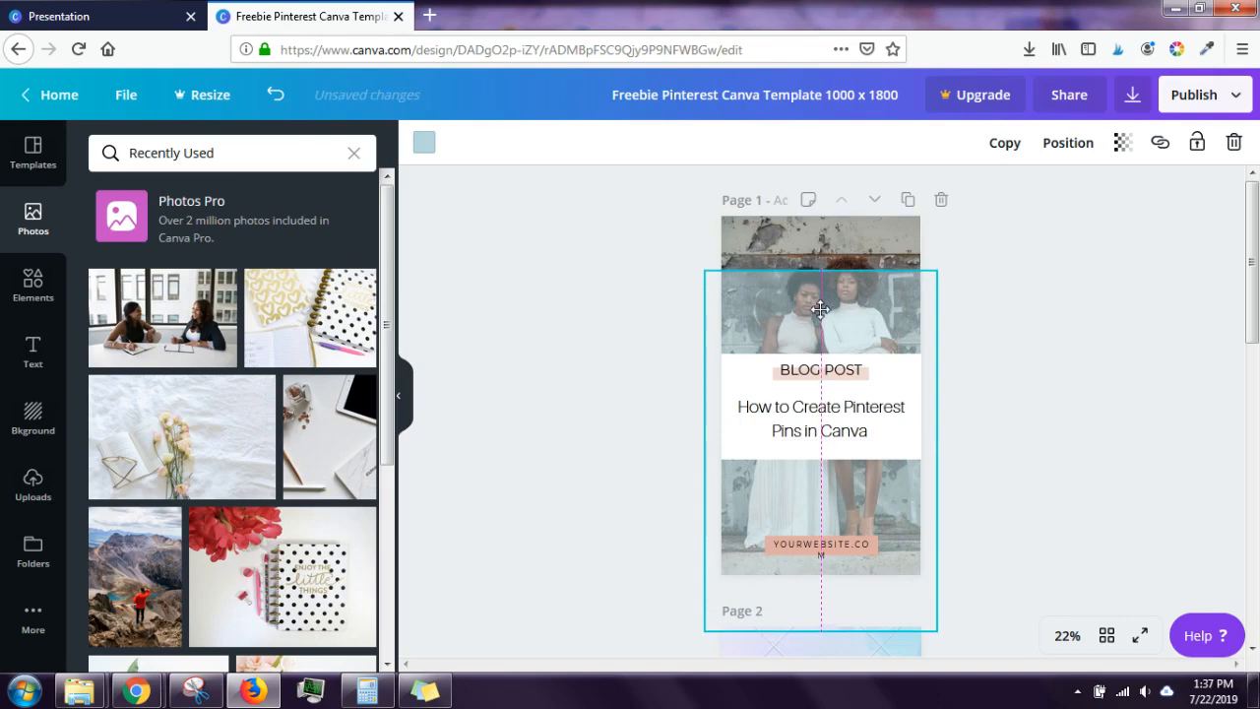
# Step: Reselect the translucent overlay box and bring up its colour choices
pyautogui.click(795, 230)
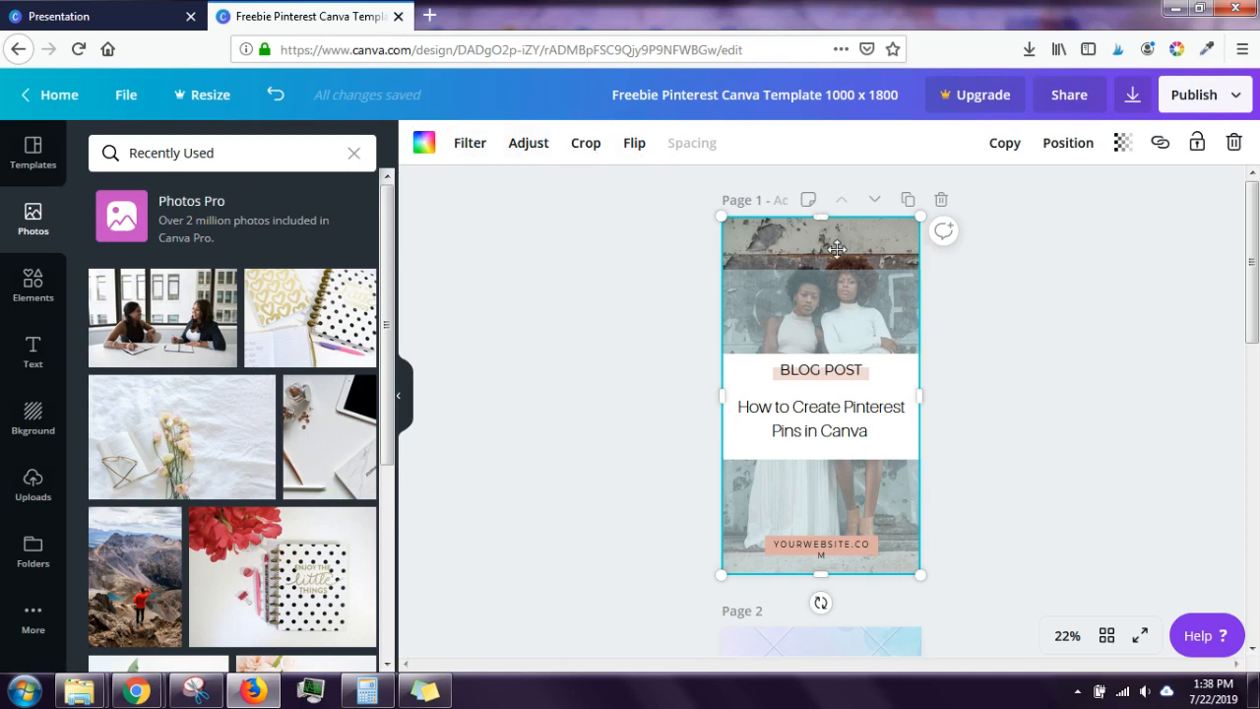
pyautogui.click(840, 297)
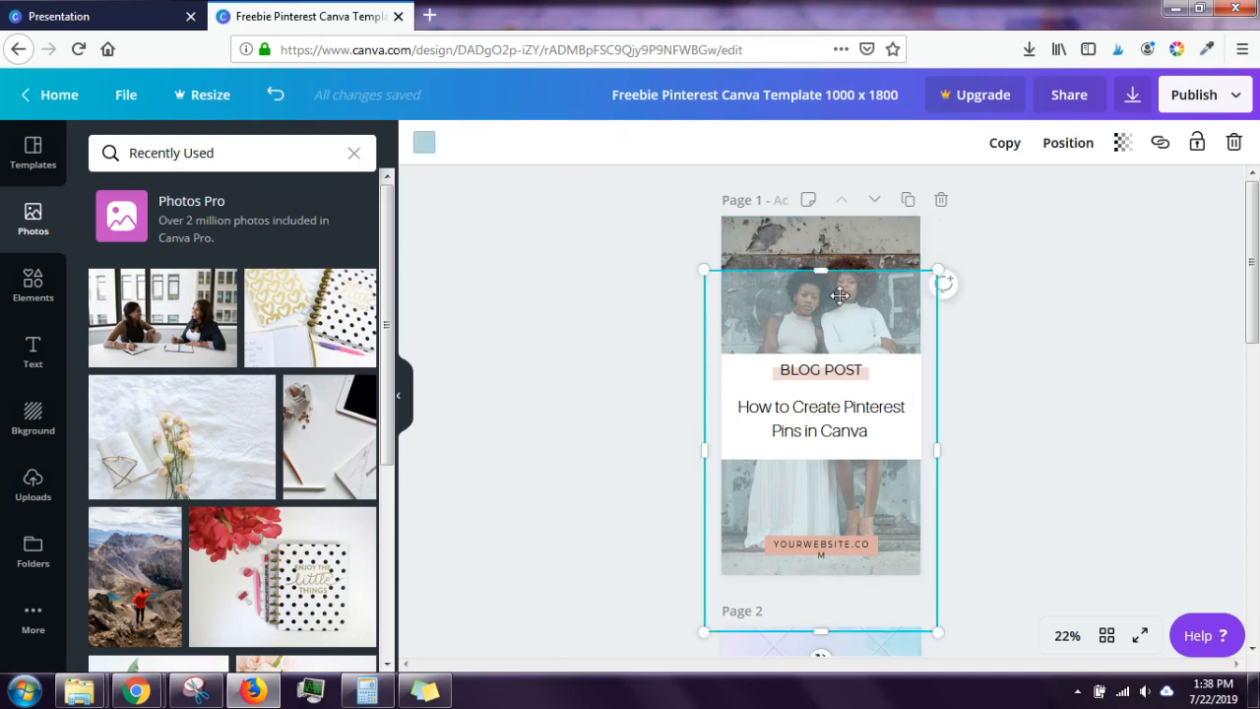
pyautogui.click(825, 256)
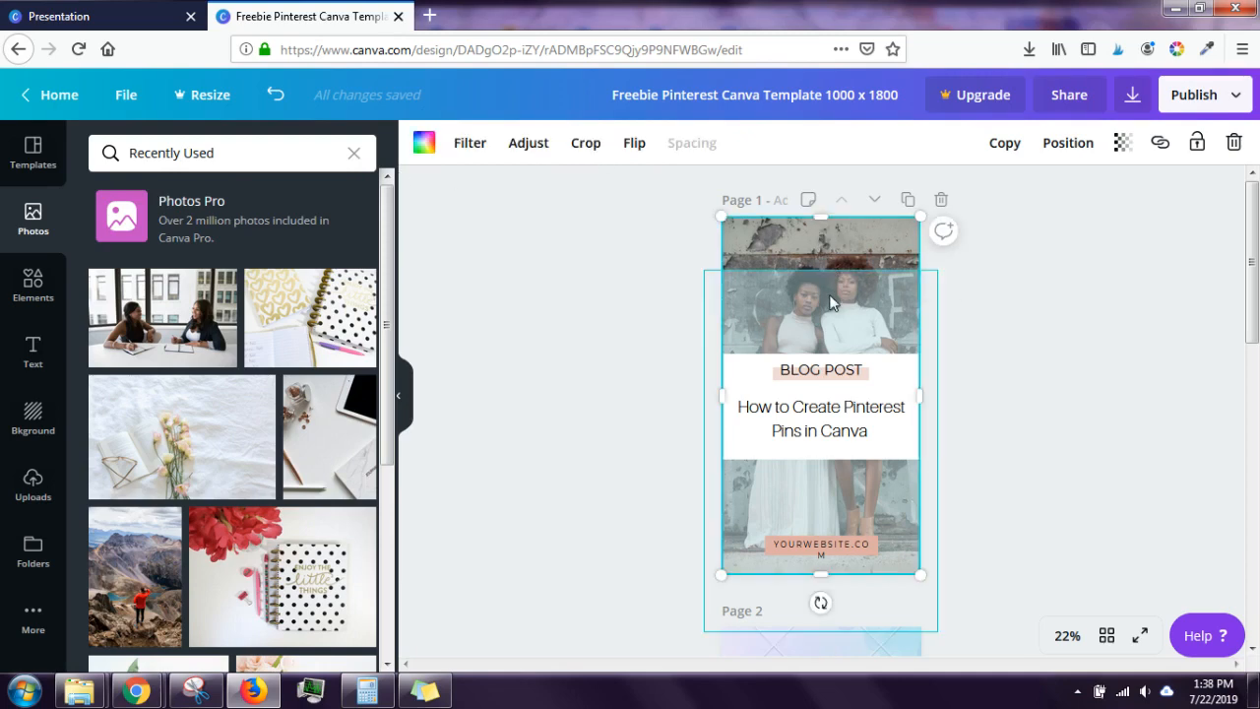
pyautogui.click(829, 293)
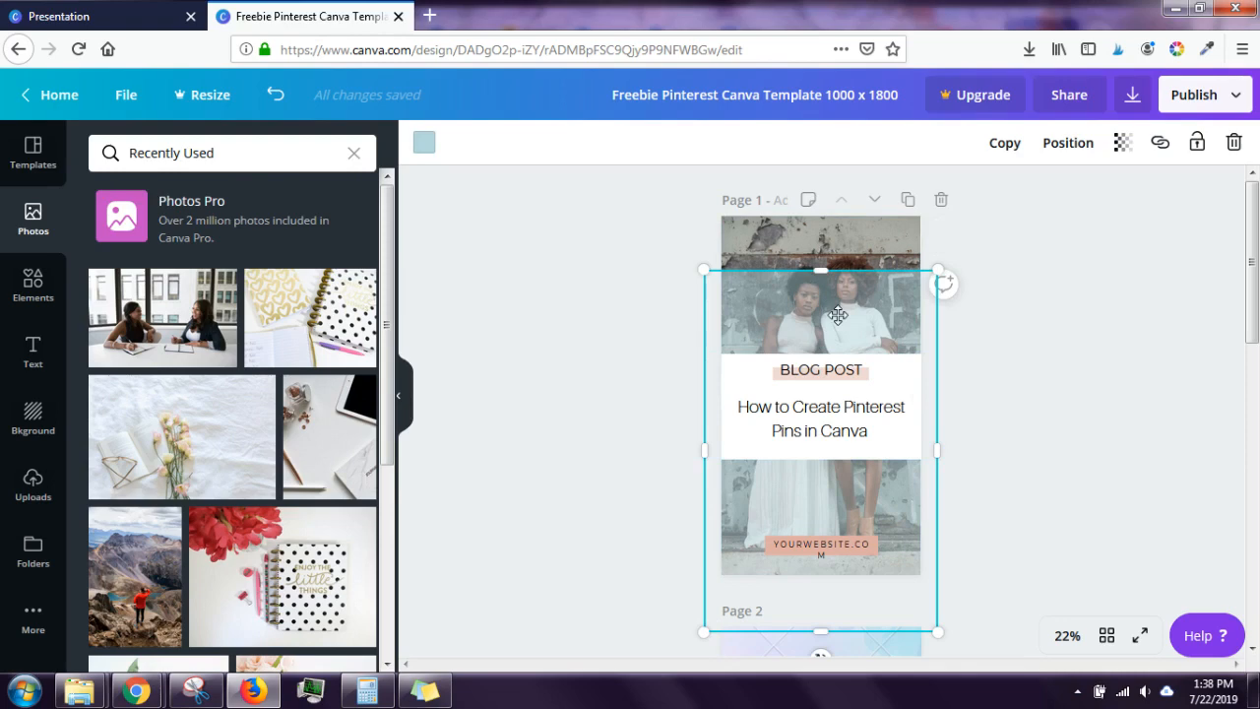
pyautogui.click(424, 143)
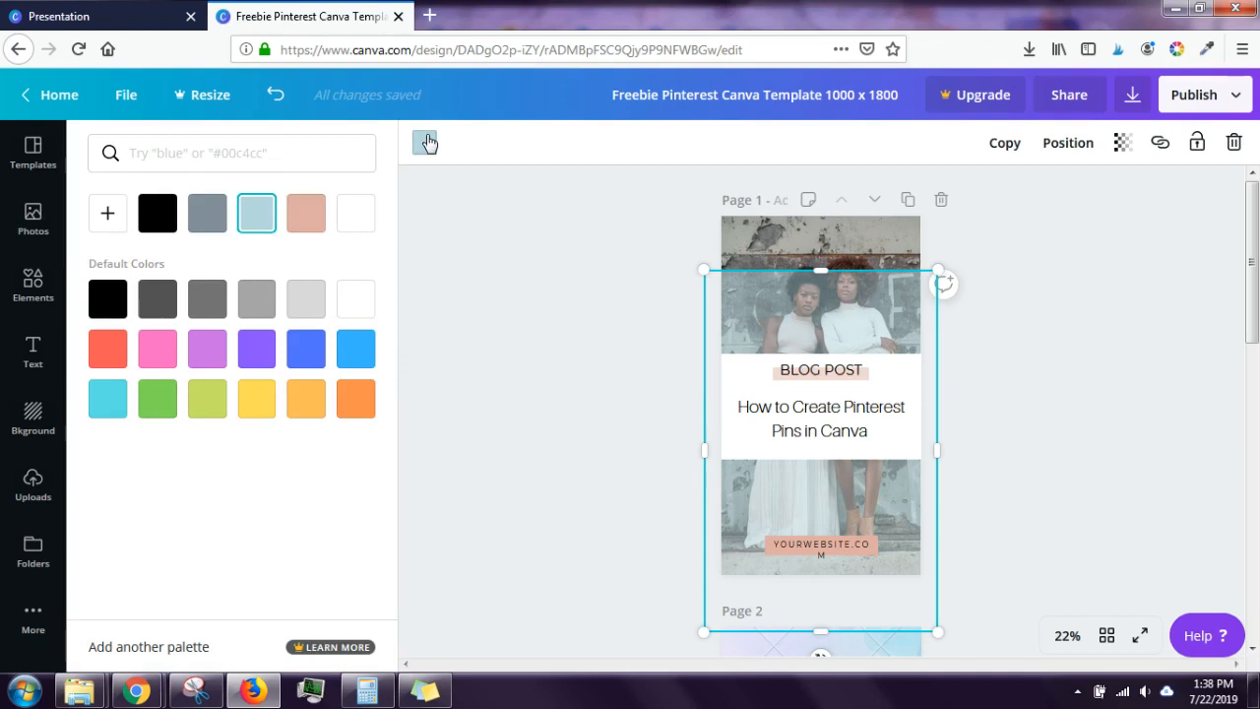
# Step: Open and close the custom colour picker, leaving the overlay light blue, then deselect it
pyautogui.click(110, 217)
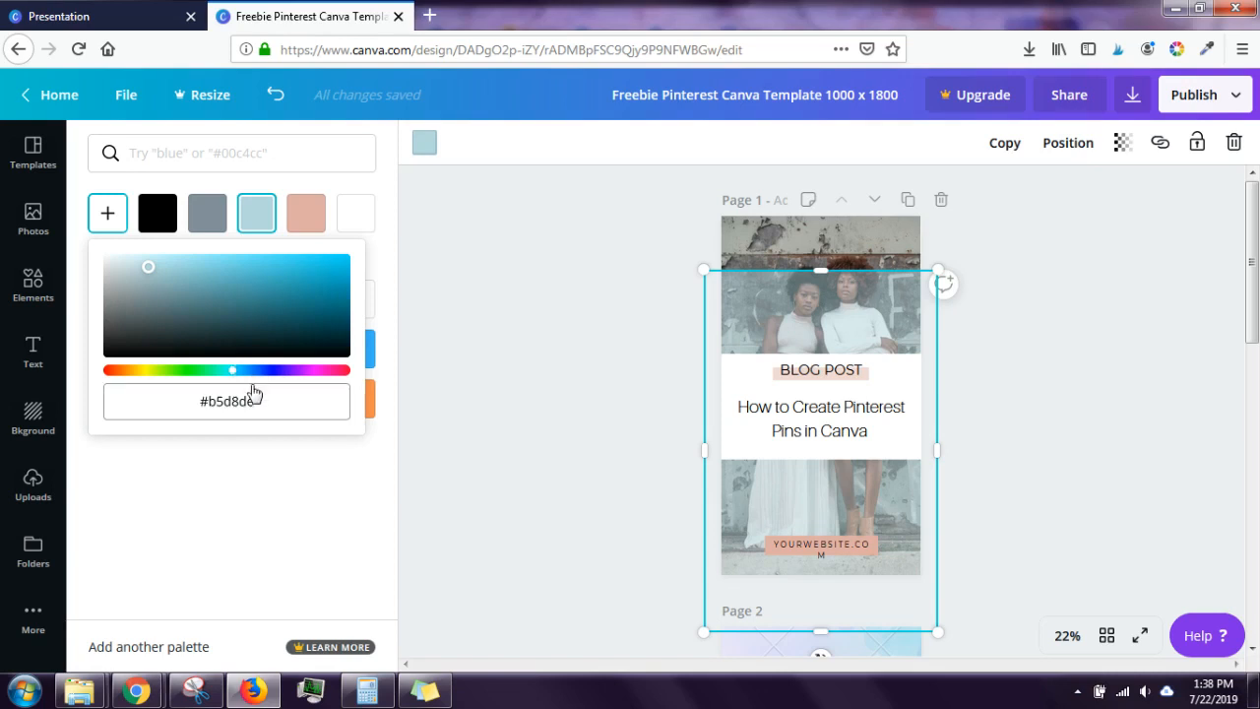
pyautogui.click(266, 460)
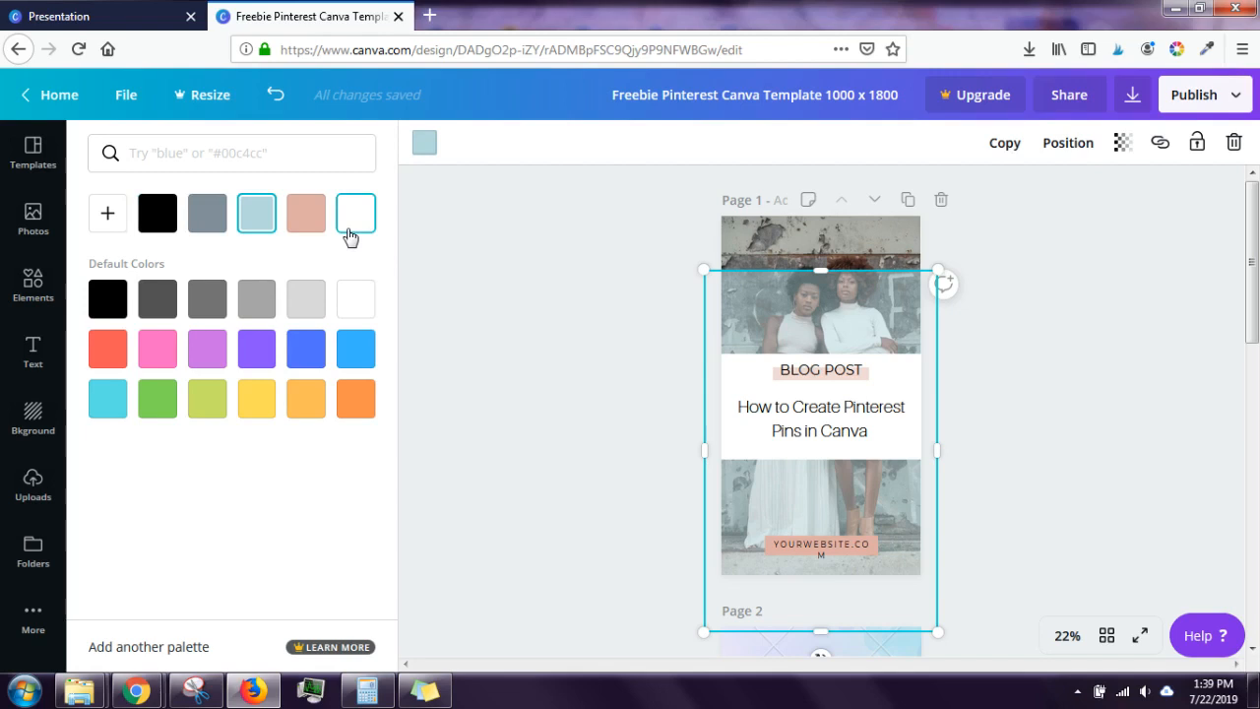
pyautogui.moveTo(1252, 300)
pyautogui.mouseDown()
pyautogui.moveTo(1252, 548)
pyautogui.moveTo(1234, 313)
pyautogui.mouseUp()
pyautogui.scroll(2, 1230, 307)
pyautogui.click(1227, 290)
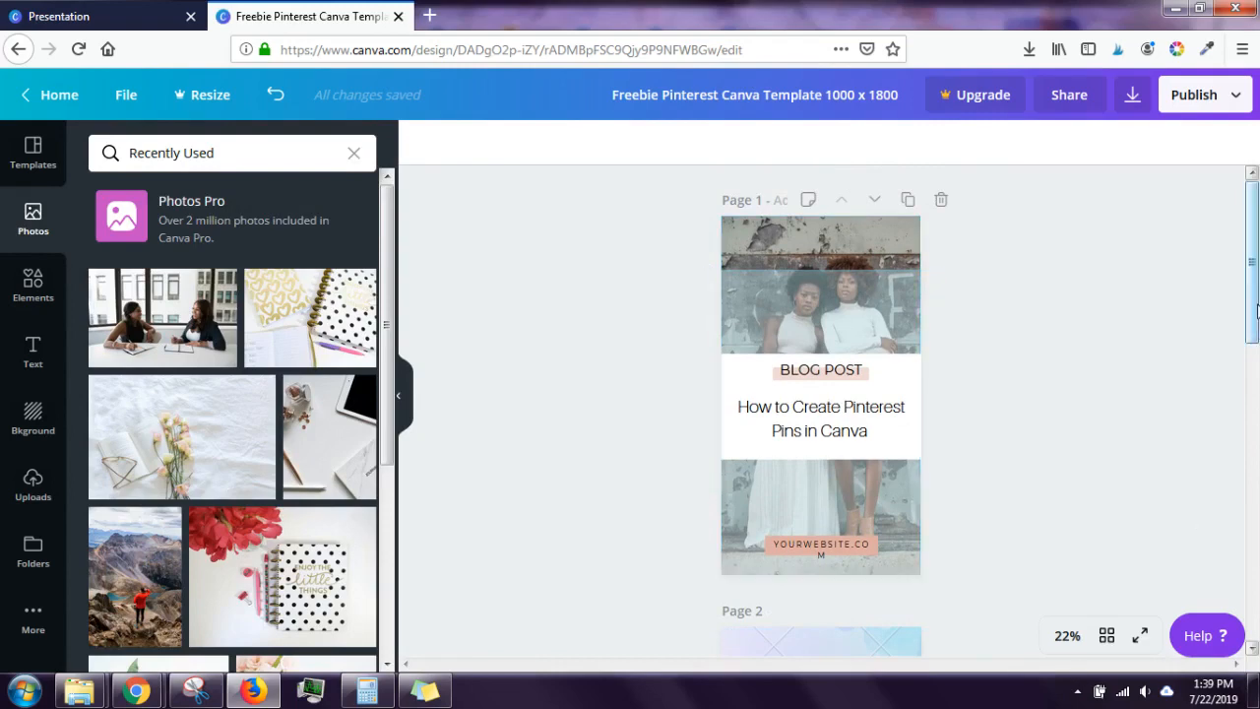
# Step: Select page 1's overlay, view its colour choices, then deselect it
pyautogui.moveTo(1252, 329)
pyautogui.mouseDown()
pyautogui.moveTo(1252, 492)
pyautogui.moveTo(1252, 351)
pyautogui.mouseUp()
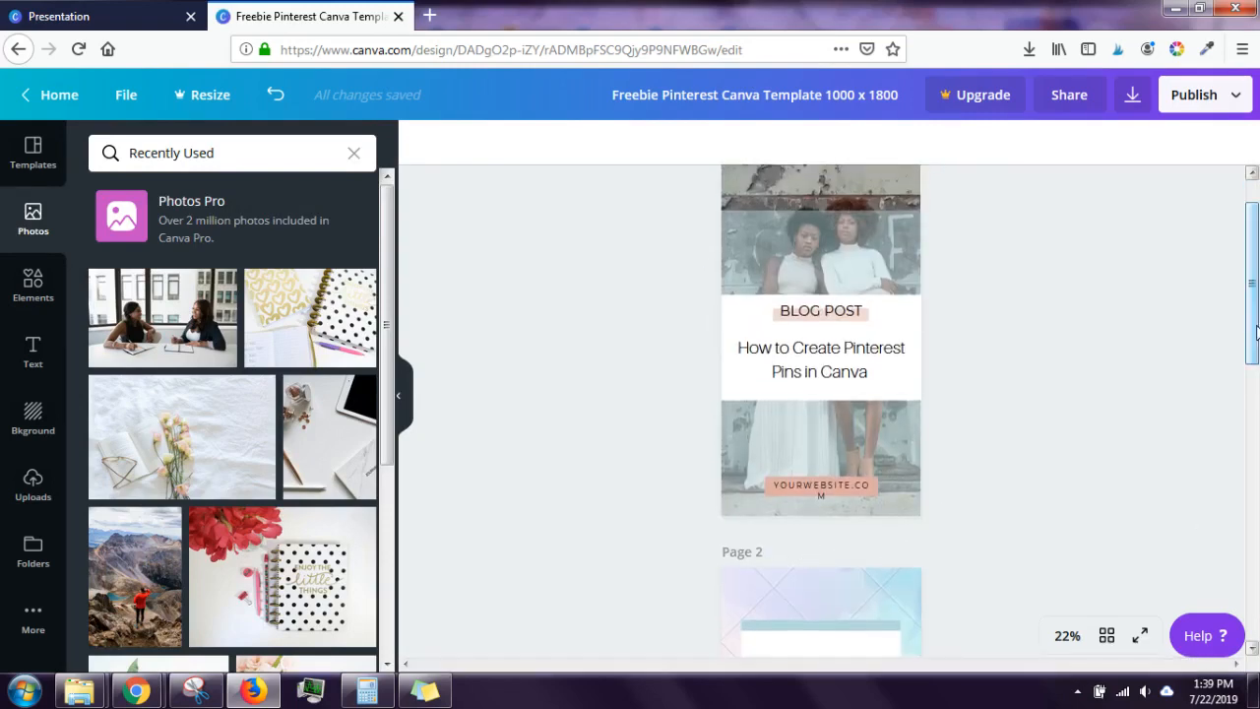
pyautogui.click(870, 254)
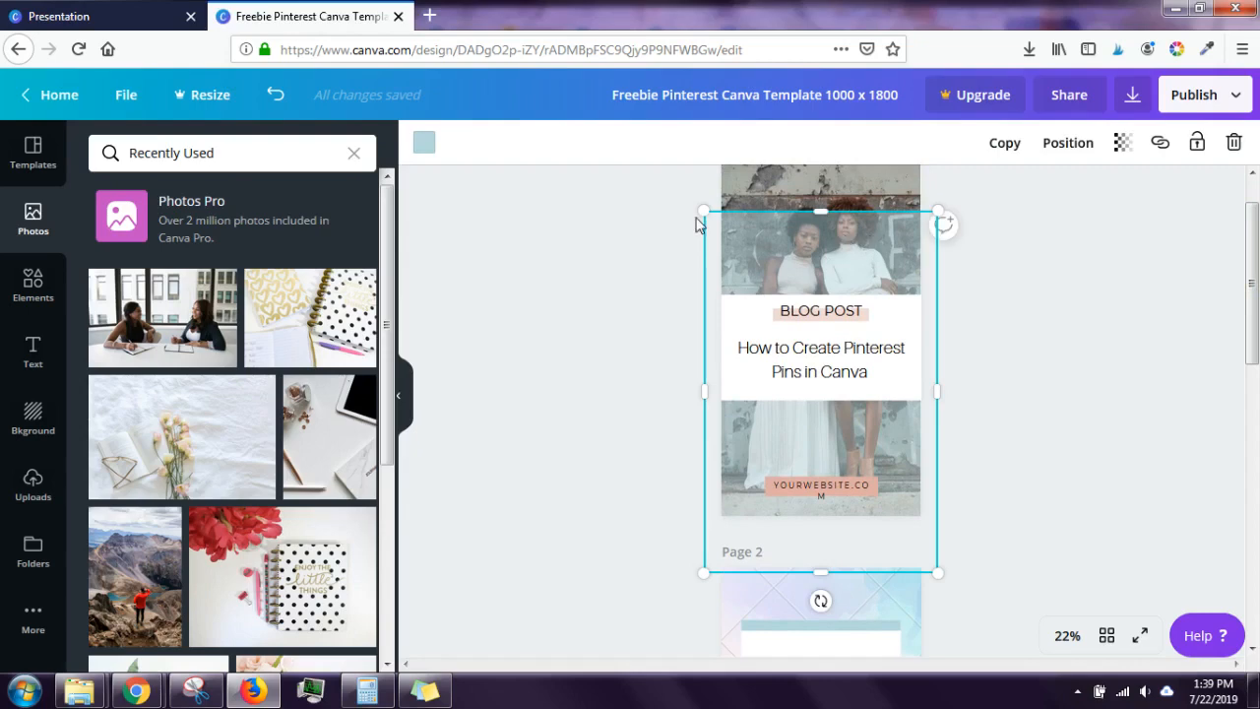
pyautogui.click(424, 141)
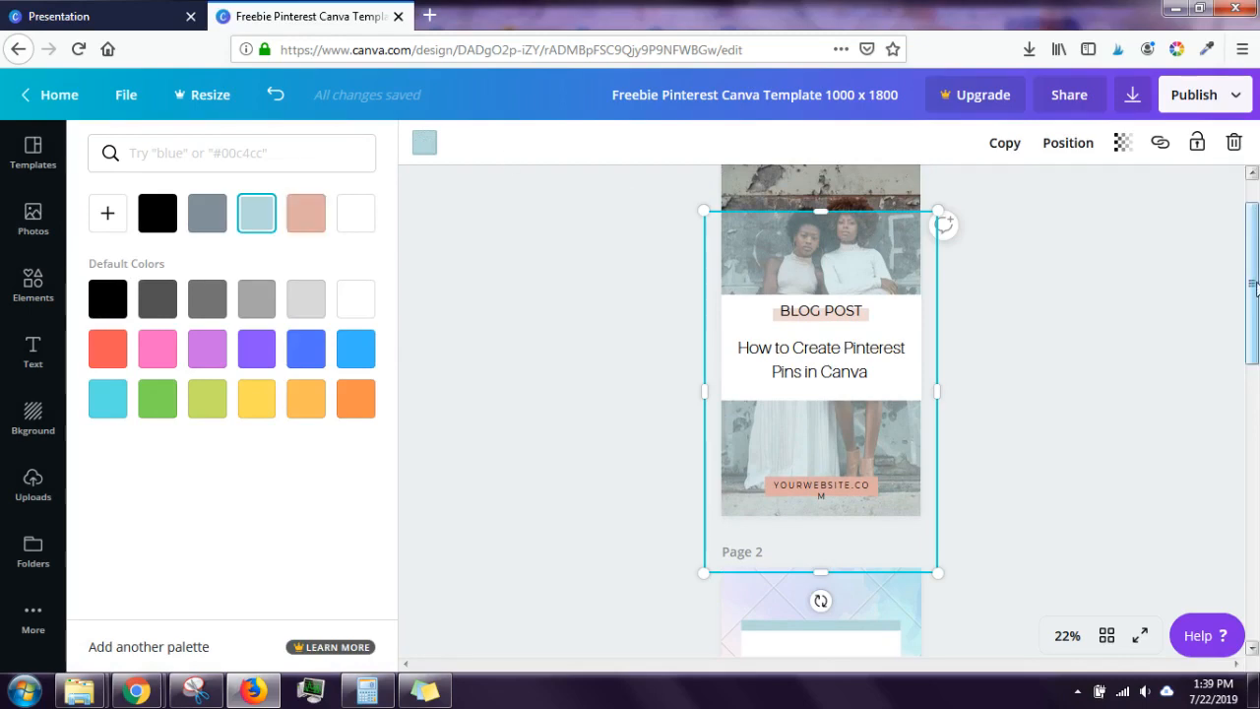
pyautogui.moveTo(1252, 285); pyautogui.dragTo(1246, 259)
pyautogui.click(468, 217)
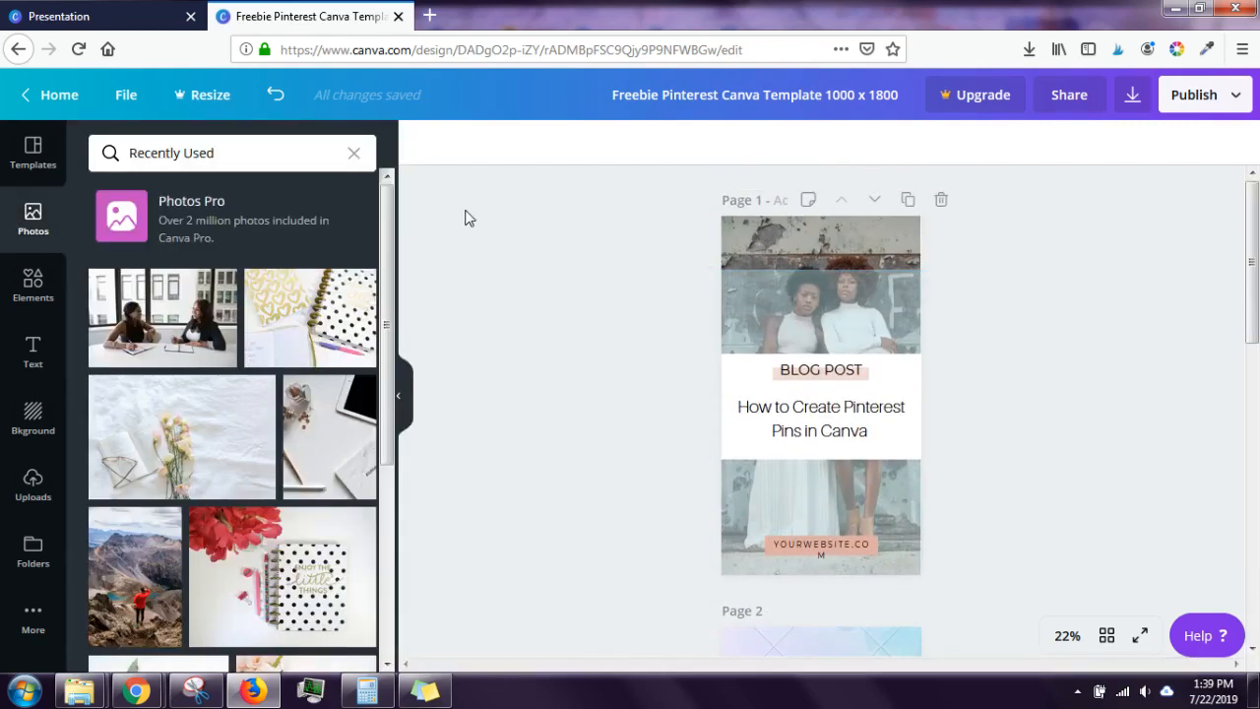
# Step: Recolour the overlay pink and change every matching light blue in the design to pink
pyautogui.click(756, 298)
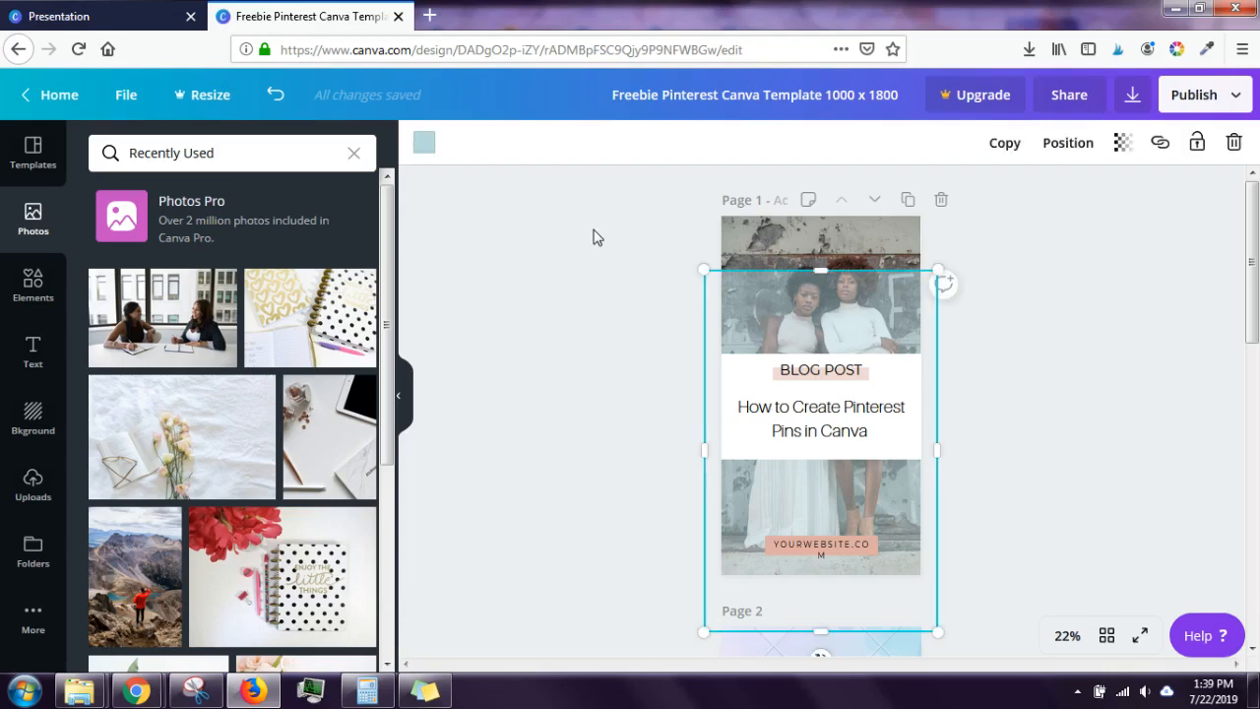
pyautogui.click(424, 144)
pyautogui.click(149, 412)
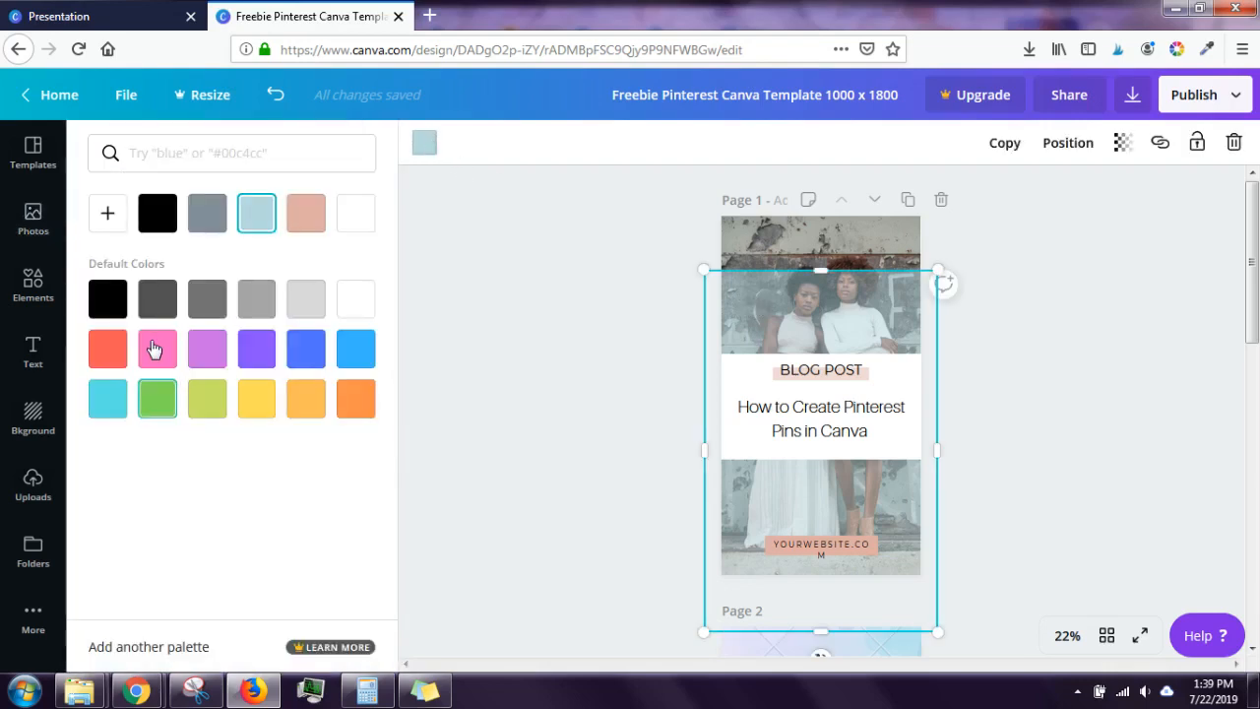
pyautogui.click(154, 348)
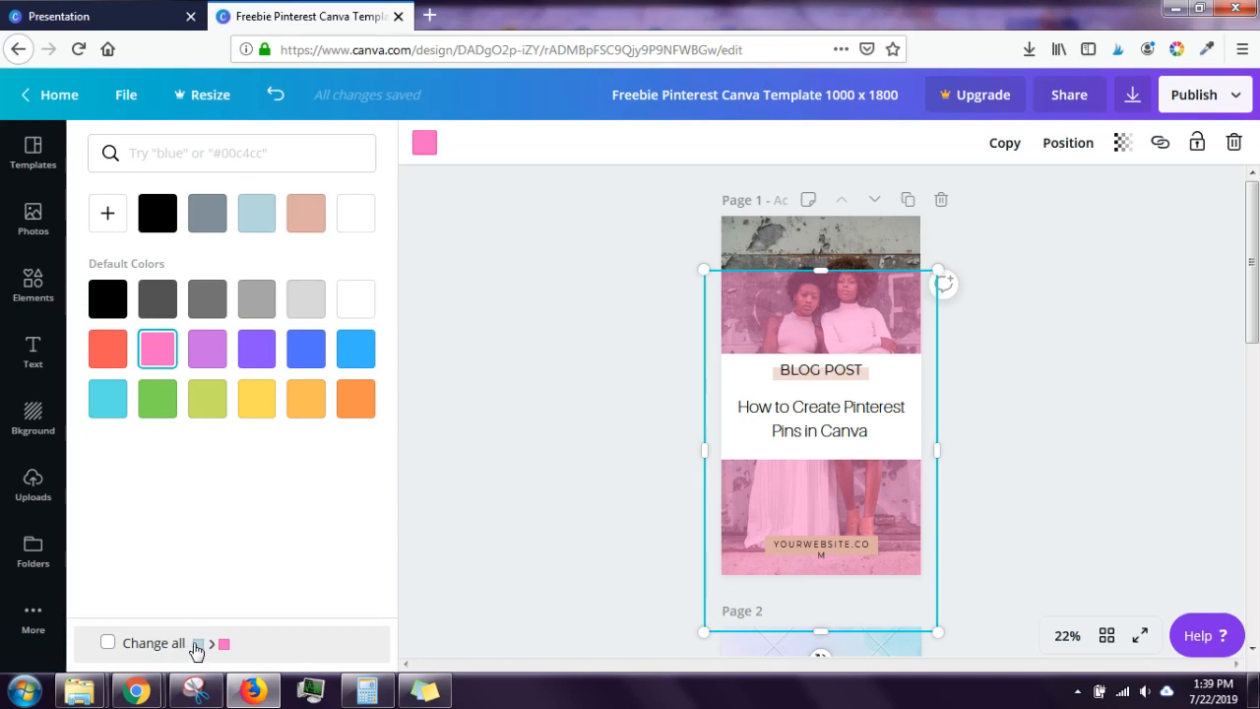
pyautogui.click(108, 643)
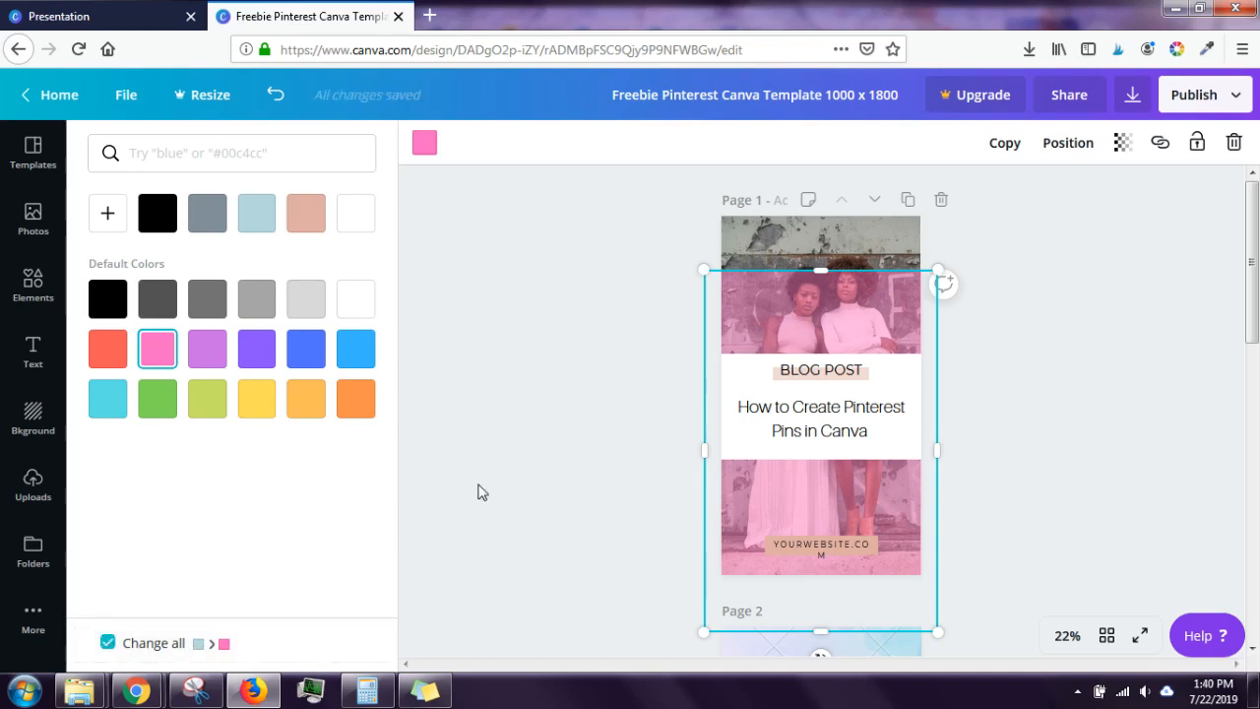
pyautogui.click(576, 409)
pyautogui.moveTo(1254, 222)
pyautogui.mouseDown()
pyautogui.moveTo(1256, 516)
pyautogui.moveTo(1256, 221)
pyautogui.mouseUp()
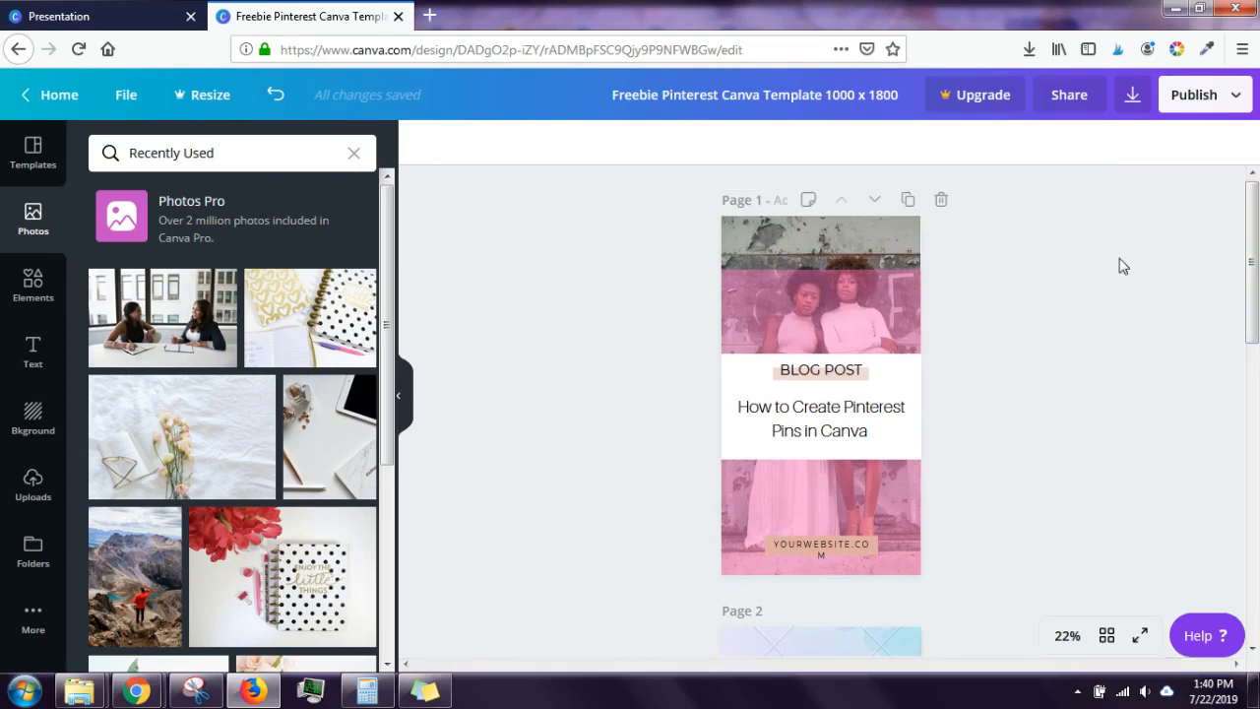
# Step: Make the BLOG POST label blue, applying it to every label of that colour
pyautogui.click(862, 382)
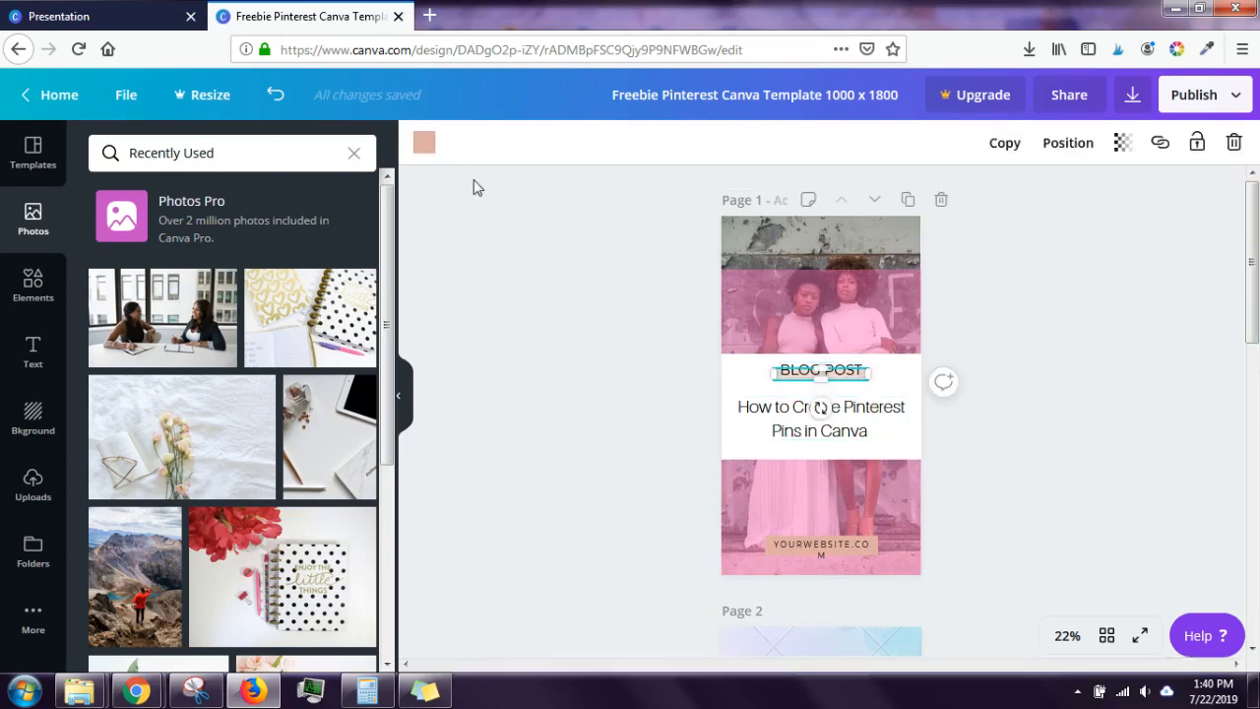
pyautogui.click(426, 145)
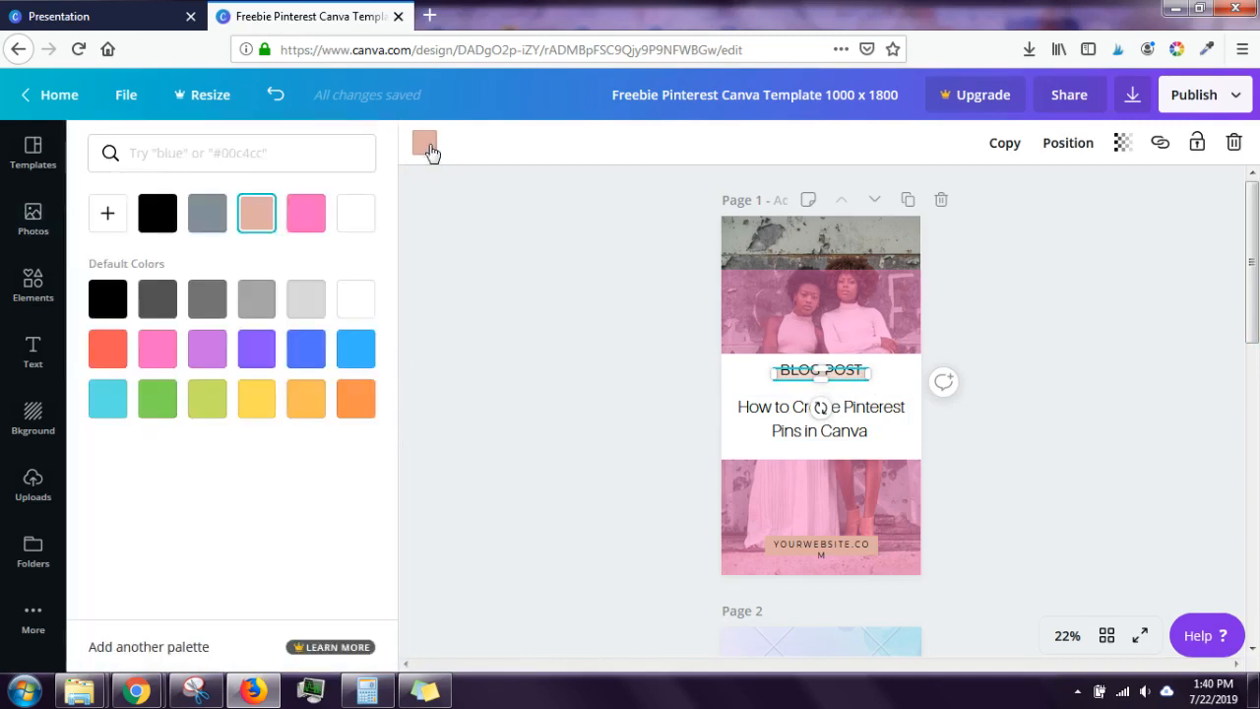
pyautogui.click(305, 364)
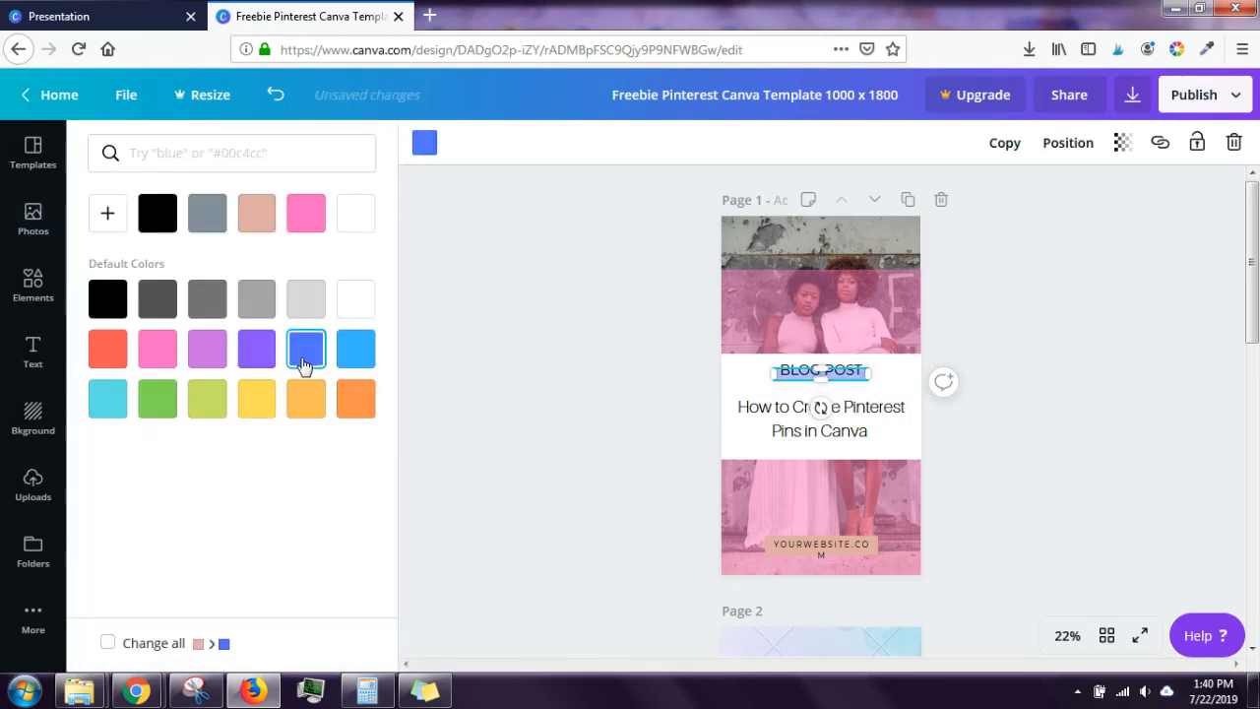
pyautogui.click(108, 642)
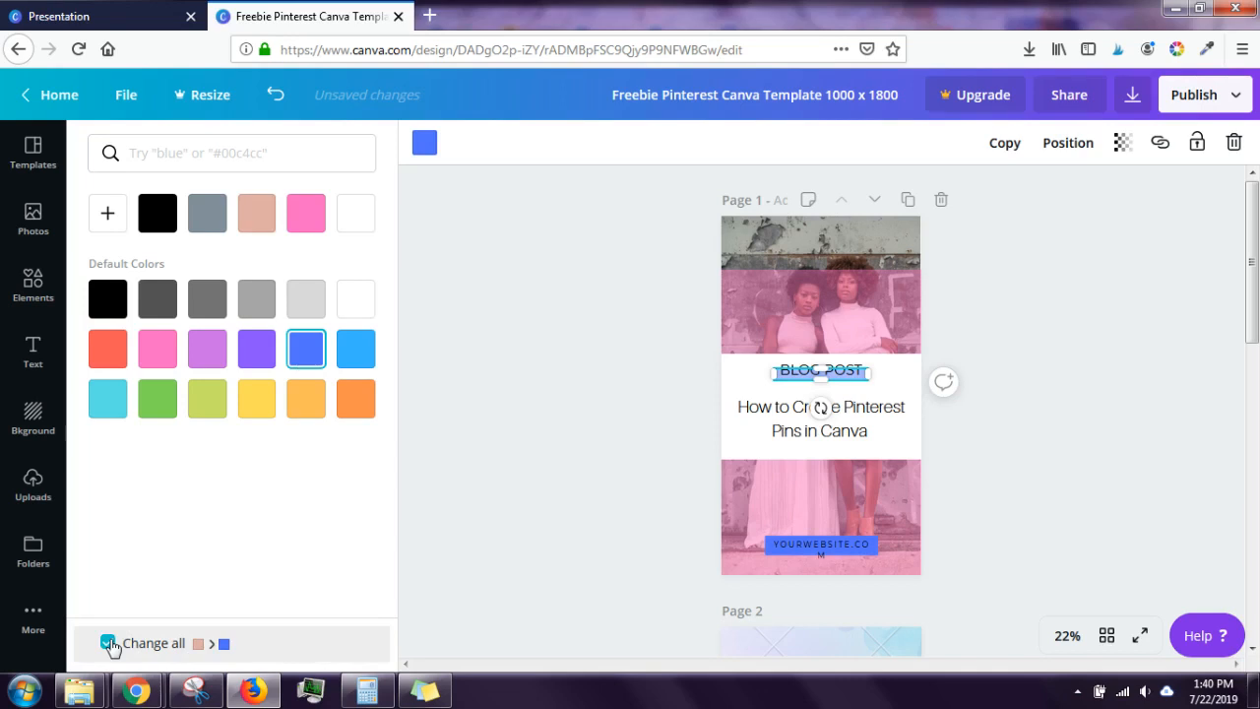
pyautogui.click(515, 491)
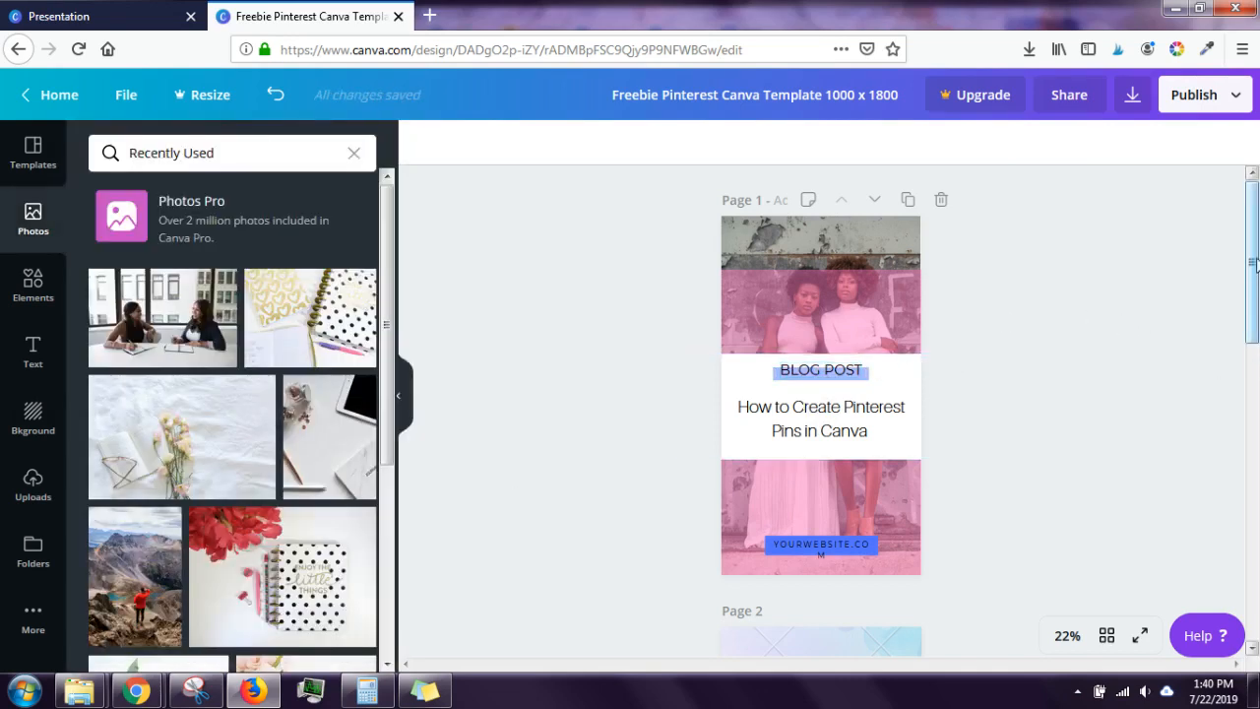
# Step: Turn page 3's grey line and every element sharing that grey yellow
pyautogui.moveTo(1256, 260); pyautogui.dragTo(1256, 541)
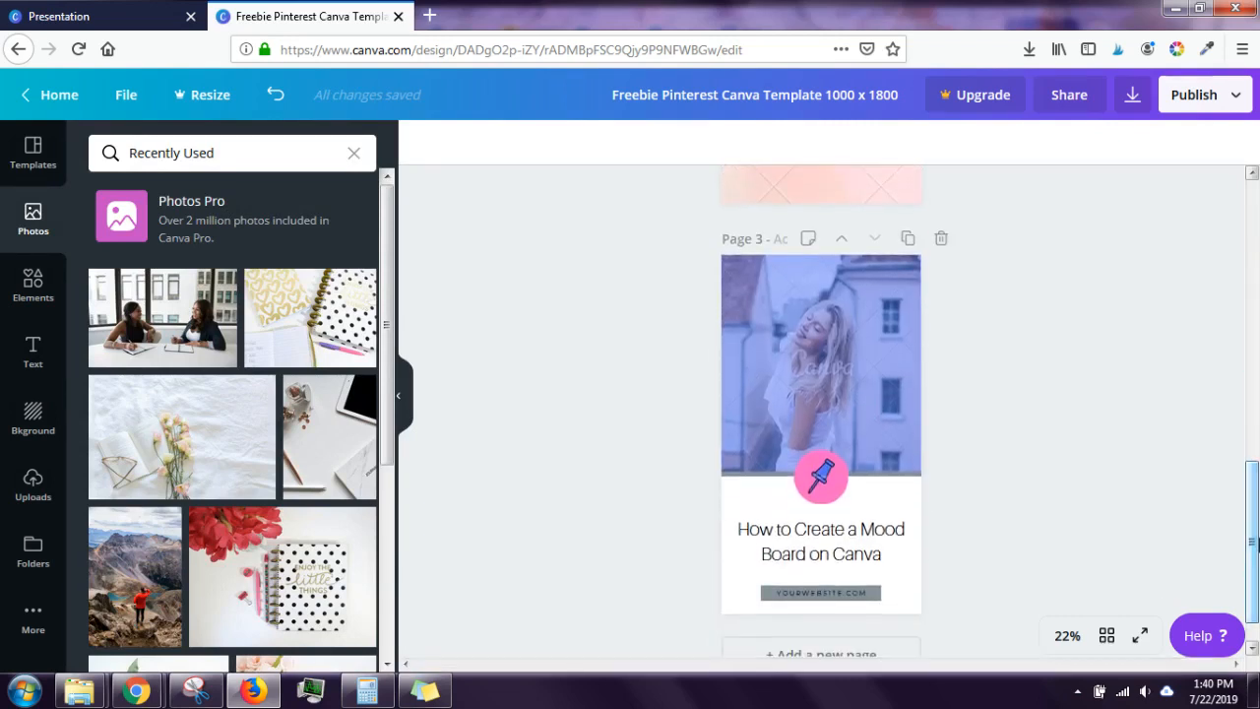
pyautogui.click(915, 475)
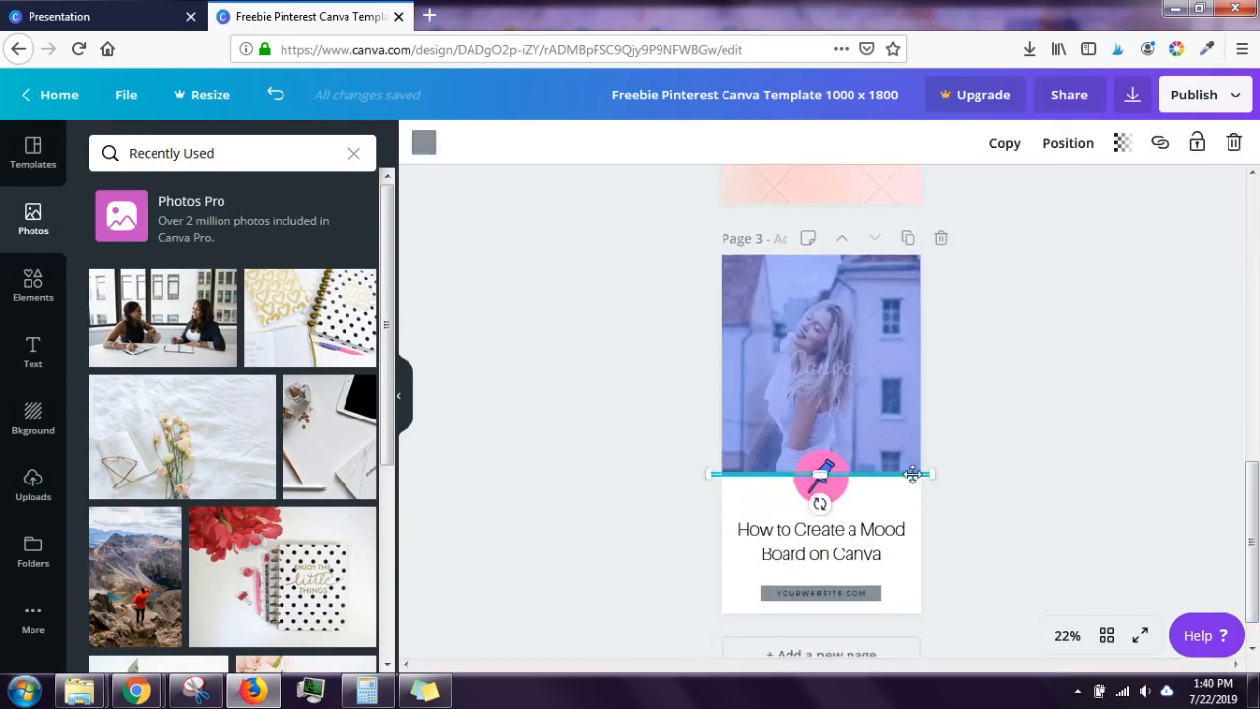
pyautogui.click(420, 150)
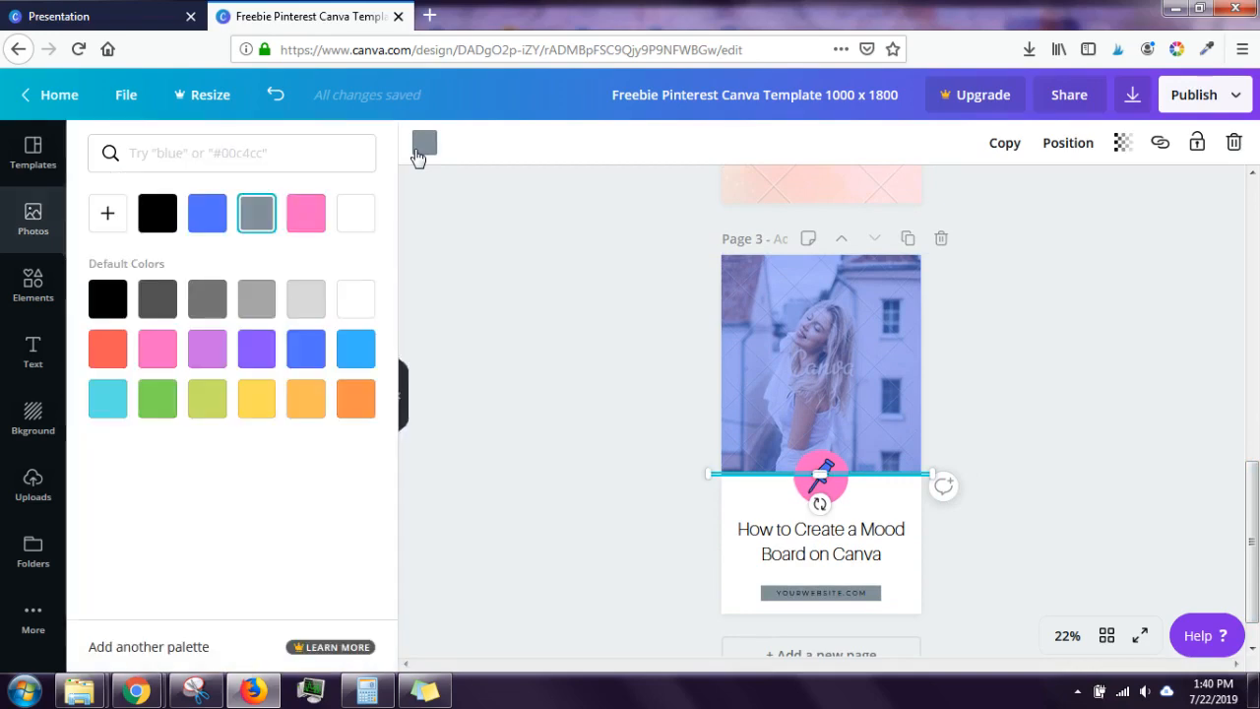
pyautogui.click(255, 406)
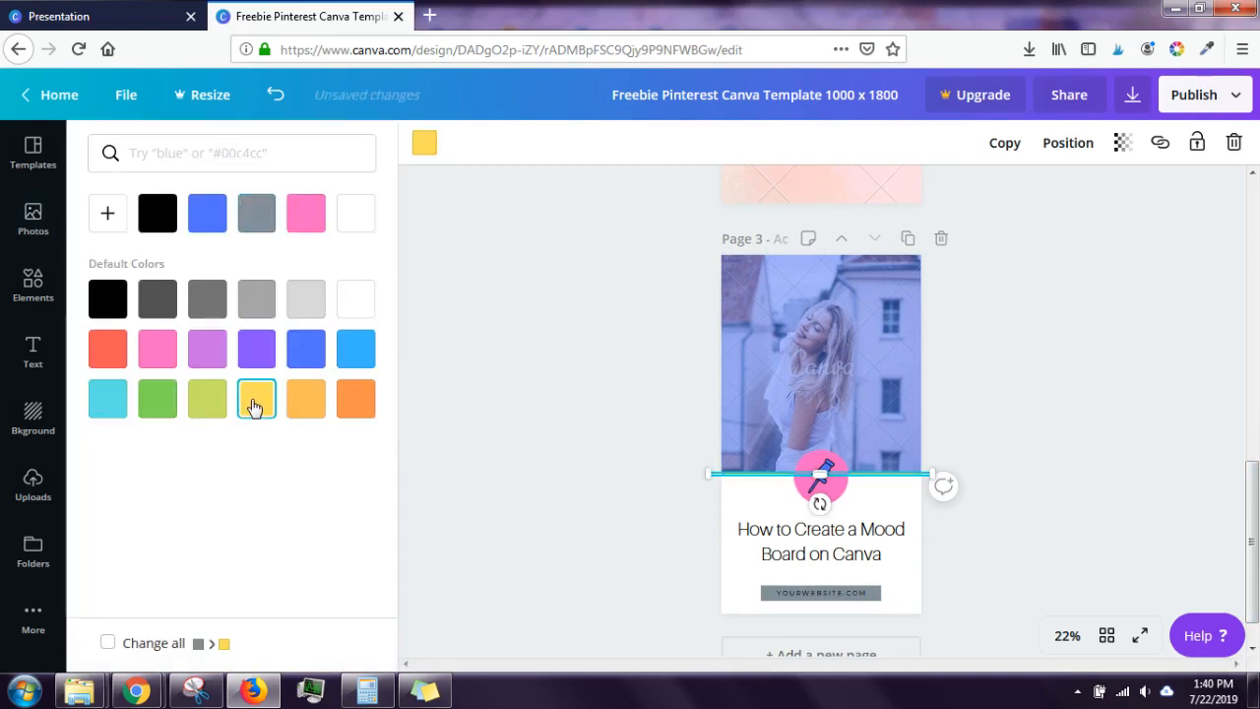
pyautogui.click(106, 645)
pyautogui.click(561, 506)
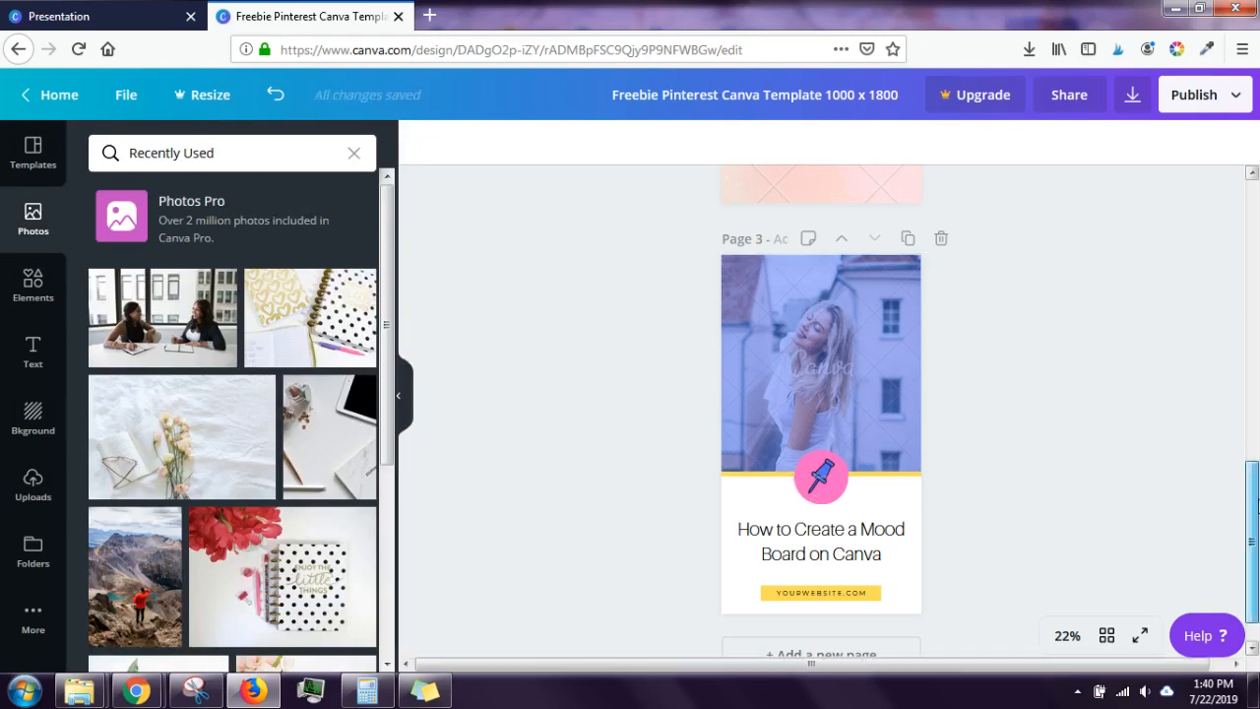
pyautogui.moveTo(1257, 505); pyautogui.dragTo(1227, 246)
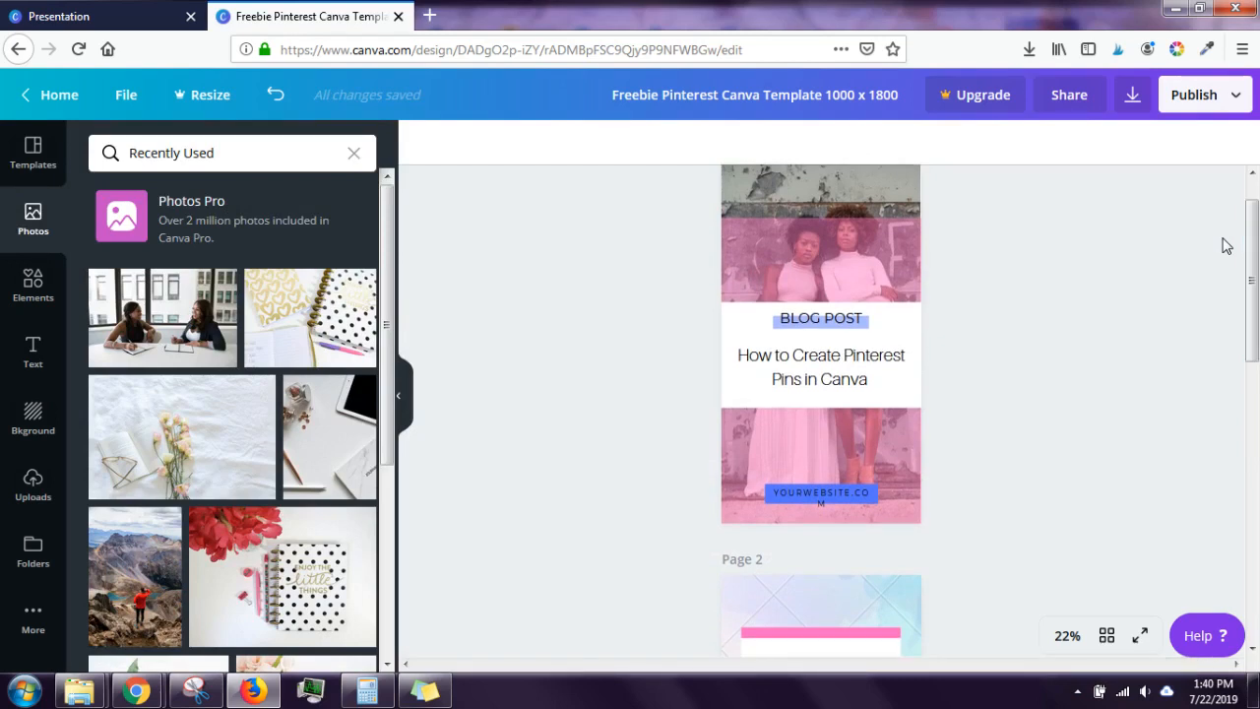
pyautogui.moveTo(1252, 241); pyautogui.dragTo(1254, 222)
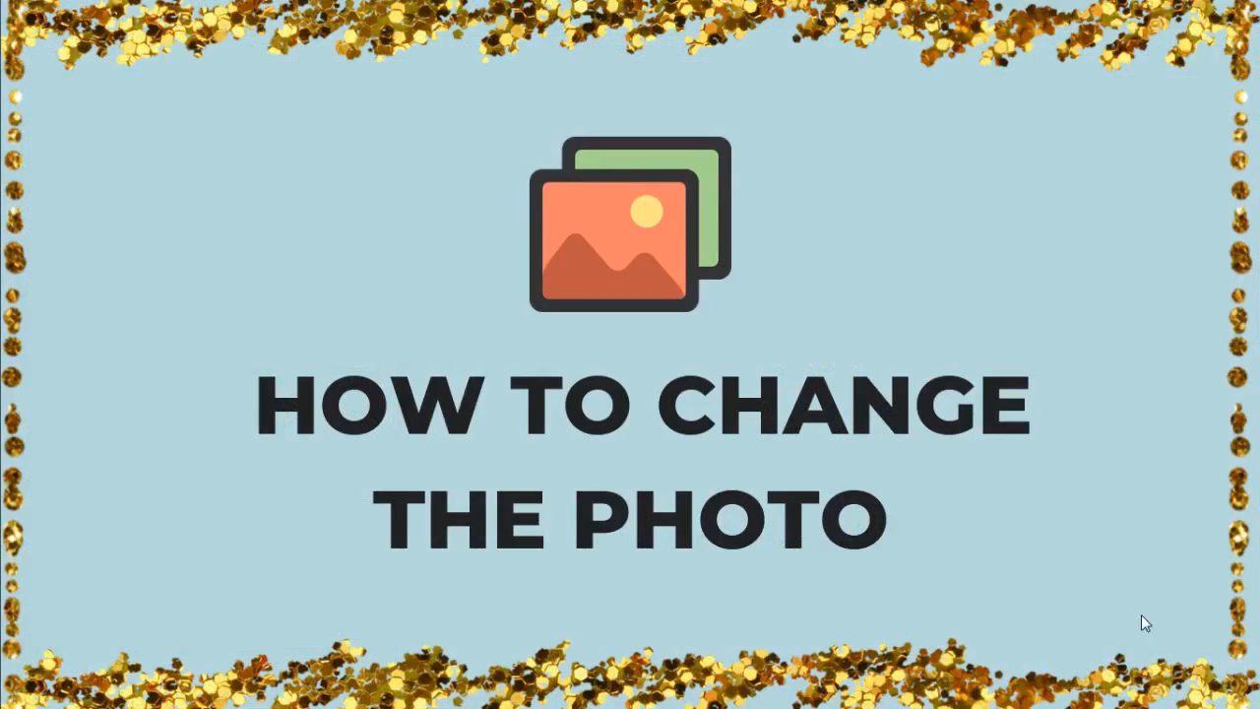
pyautogui.click(1219, 675)
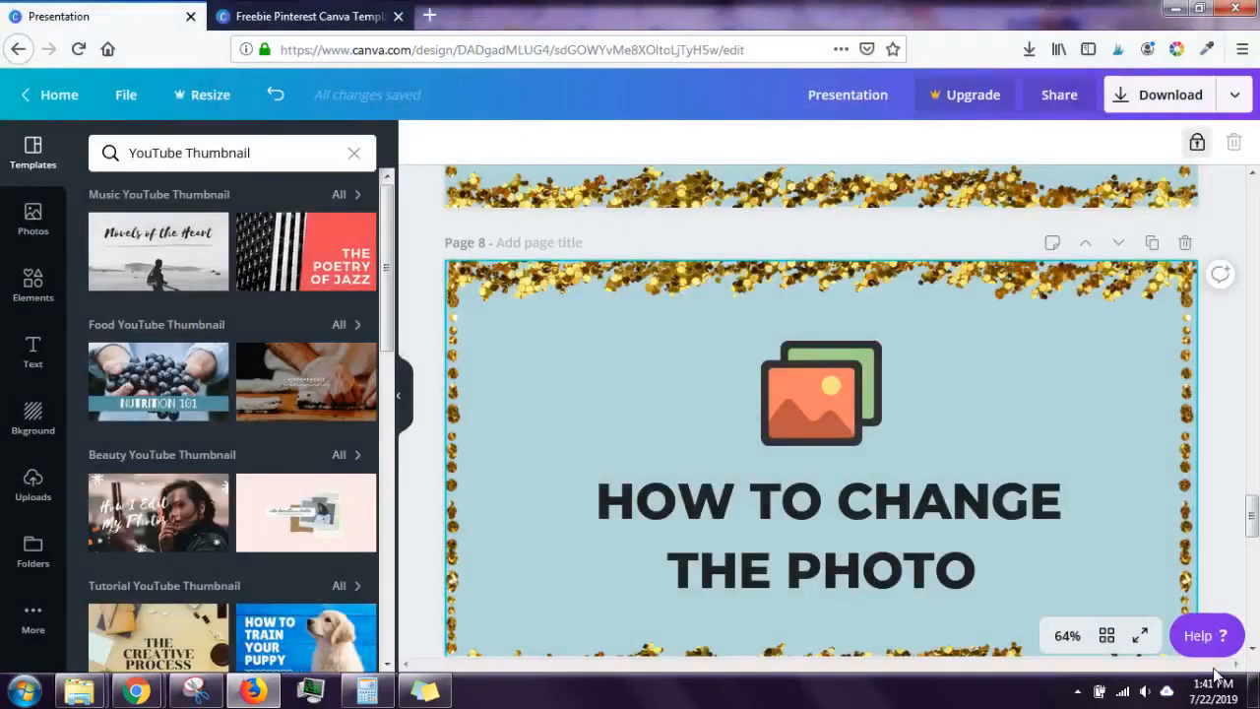
pyautogui.click(304, 14)
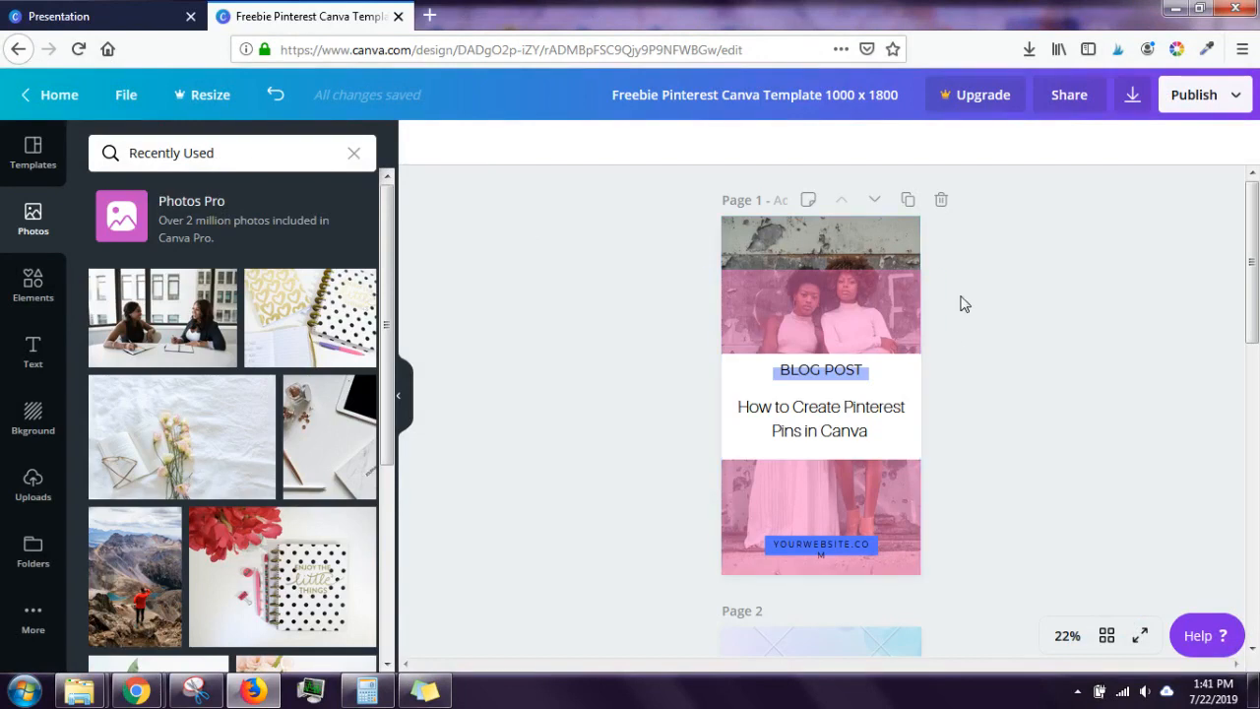
# Step: Move page 1's pink overlay up to the page top, then back to its original place
pyautogui.click(906, 291)
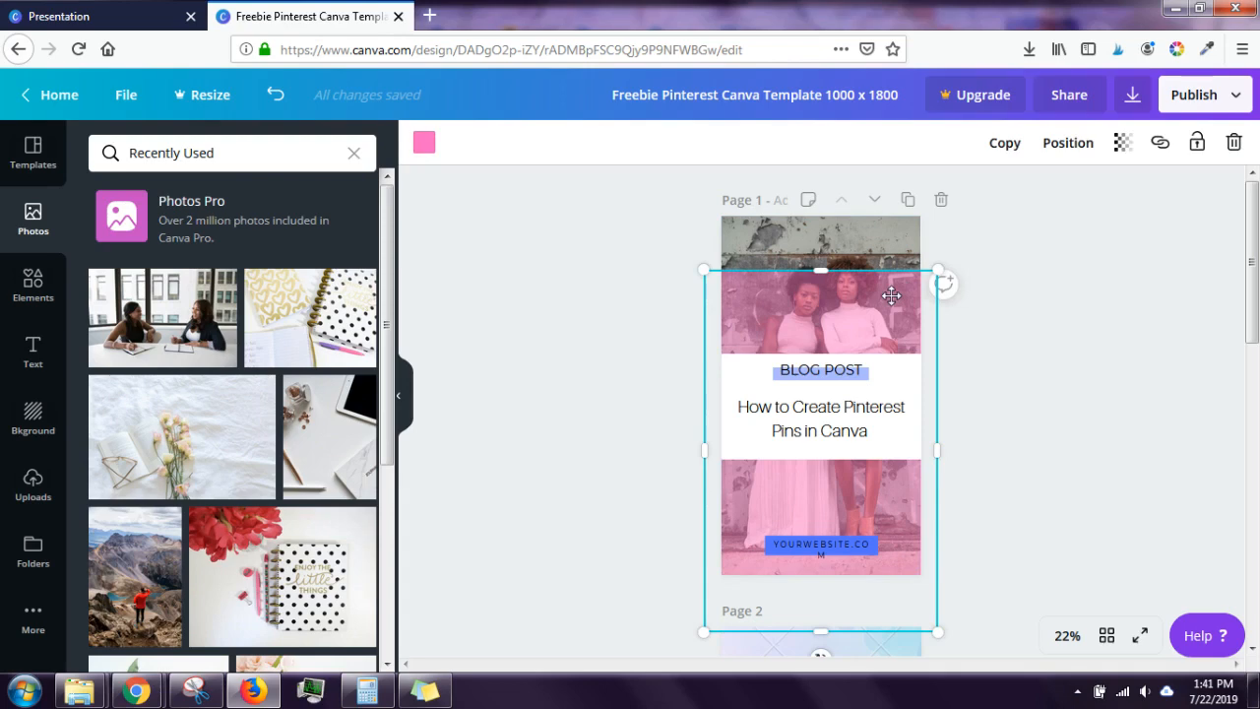
pyautogui.moveTo(891, 296); pyautogui.dragTo(892, 236)
pyautogui.click(1089, 293)
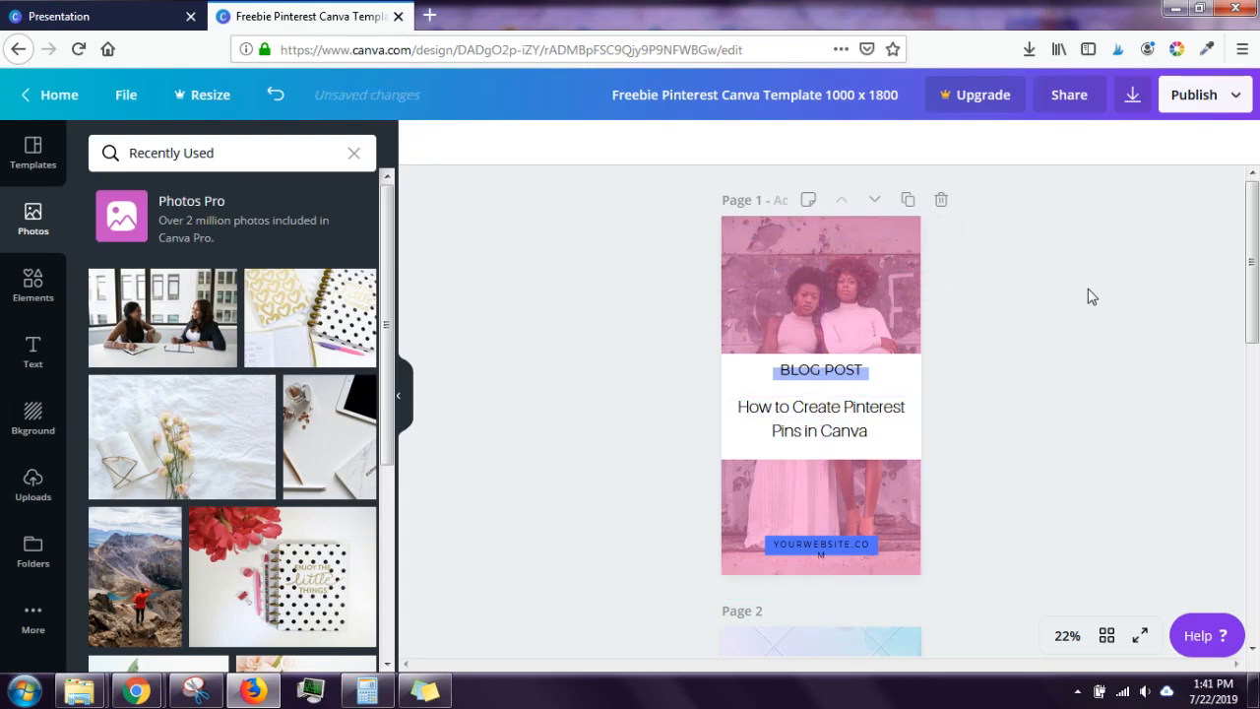
pyautogui.click(849, 256)
pyautogui.moveTo(847, 259); pyautogui.dragTo(847, 316)
# Step: Replace the two-women background photo with a stock desk flat-lay of black pencils and keyboard
pyautogui.click(811, 244)
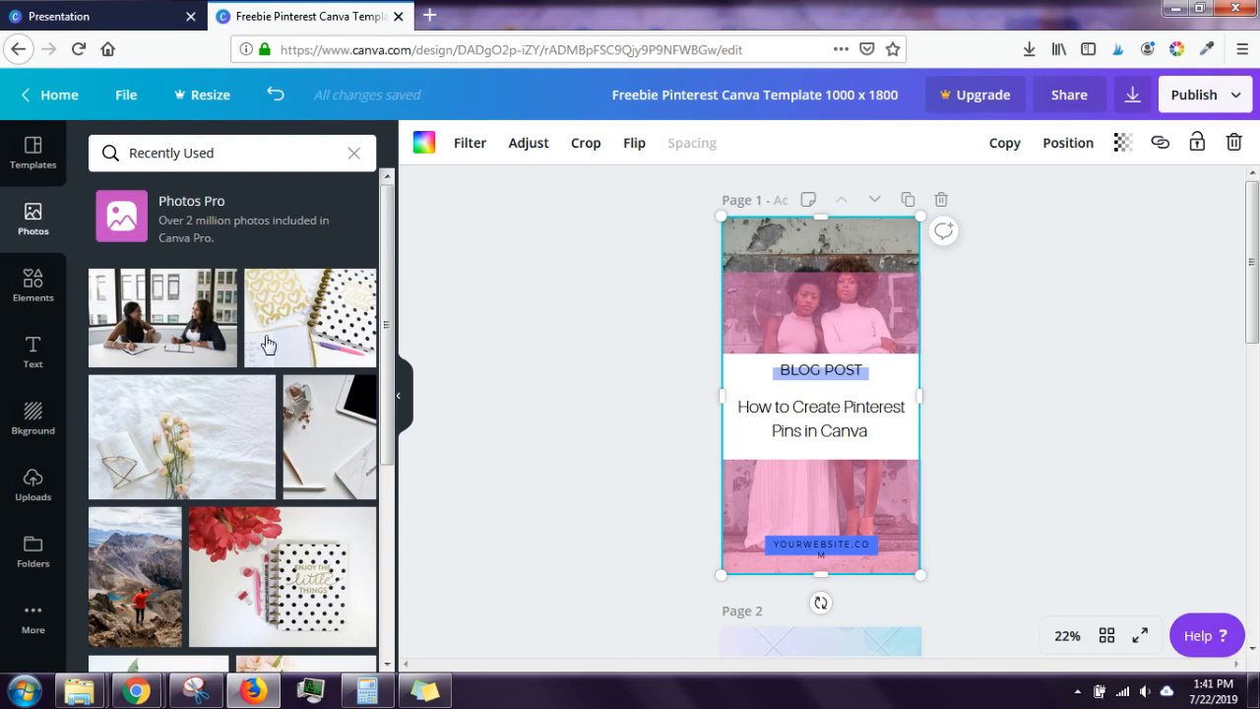
pyautogui.moveTo(390, 200); pyautogui.dragTo(388, 269)
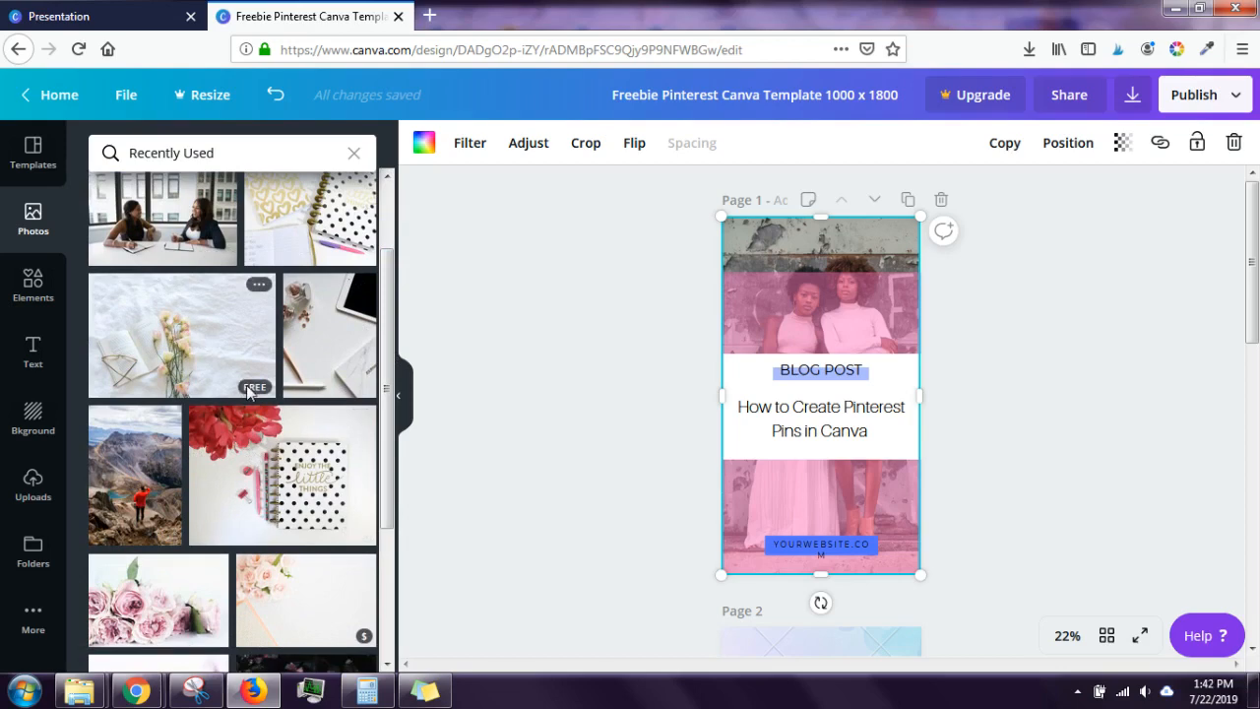
pyautogui.moveTo(387, 346); pyautogui.dragTo(387, 476)
pyautogui.moveTo(370, 440)
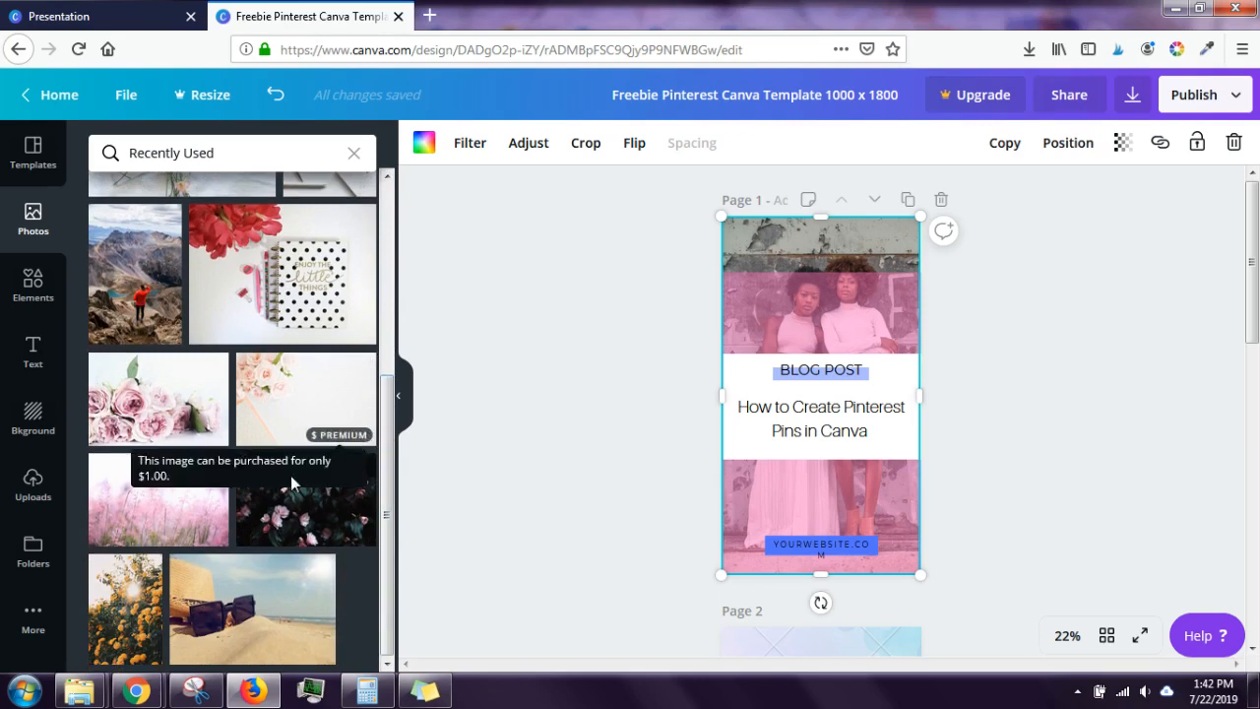
pyautogui.moveTo(388, 429); pyautogui.dragTo(366, 173)
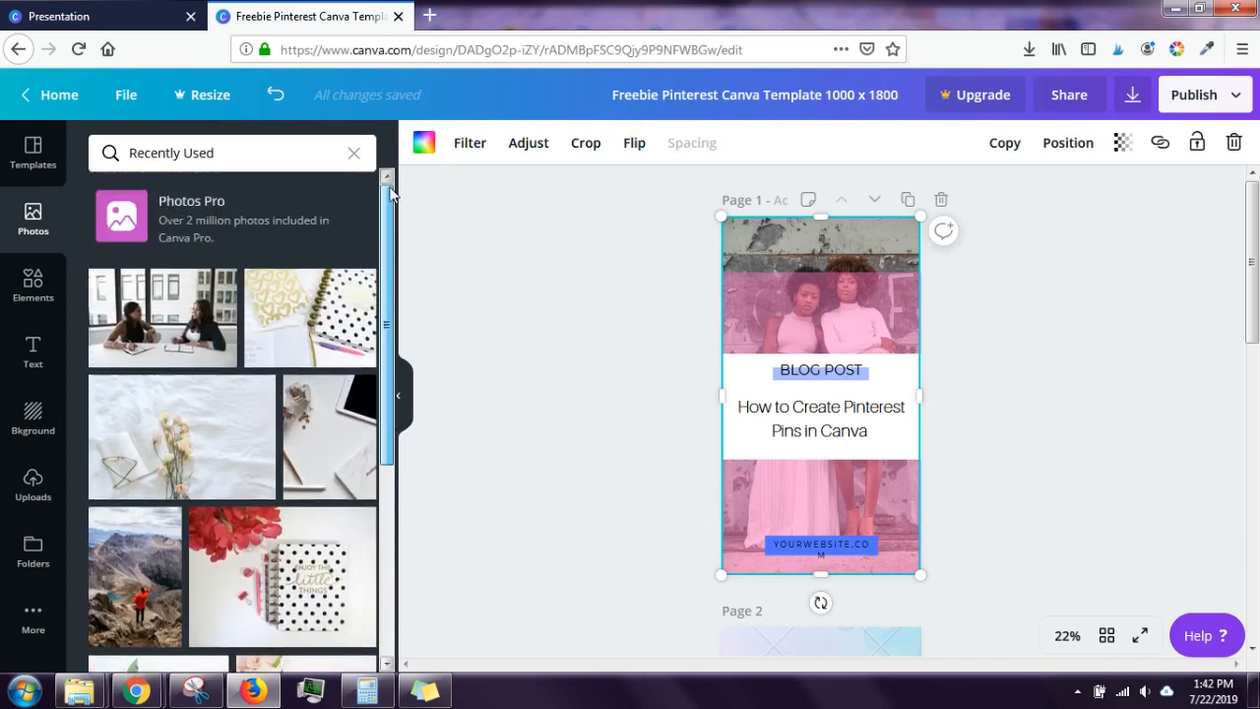
pyautogui.click(356, 155)
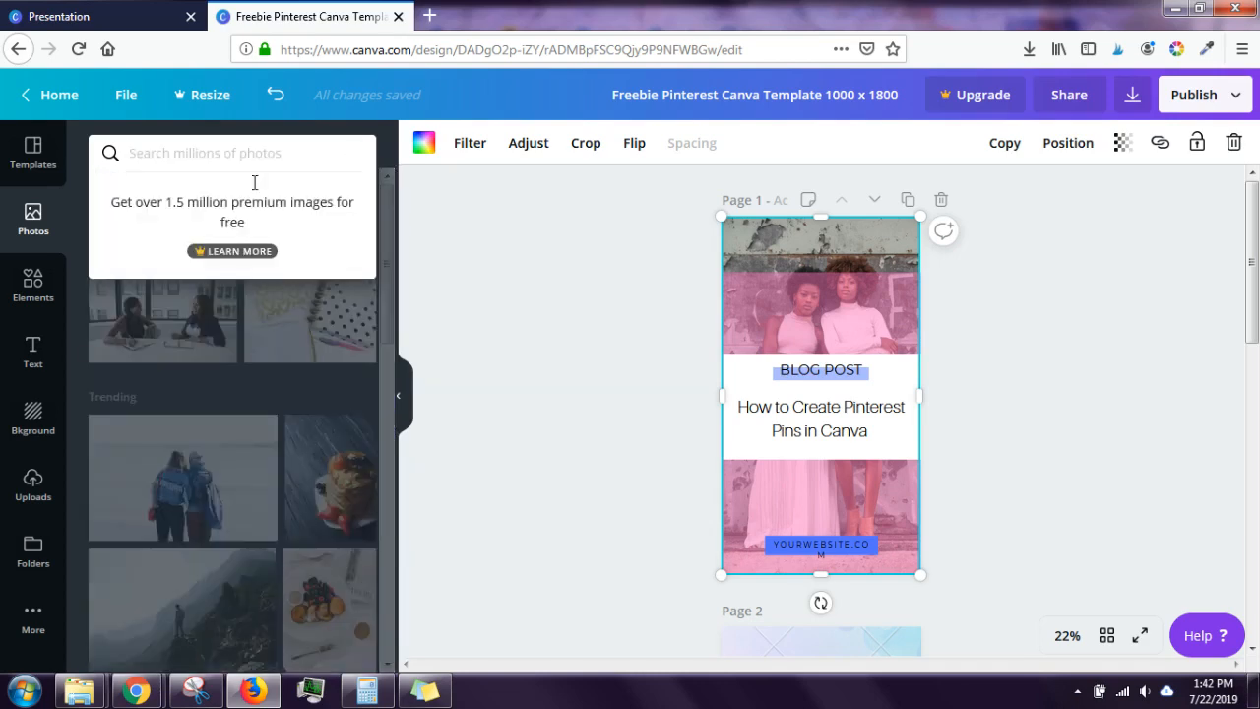
pyautogui.click(27, 500)
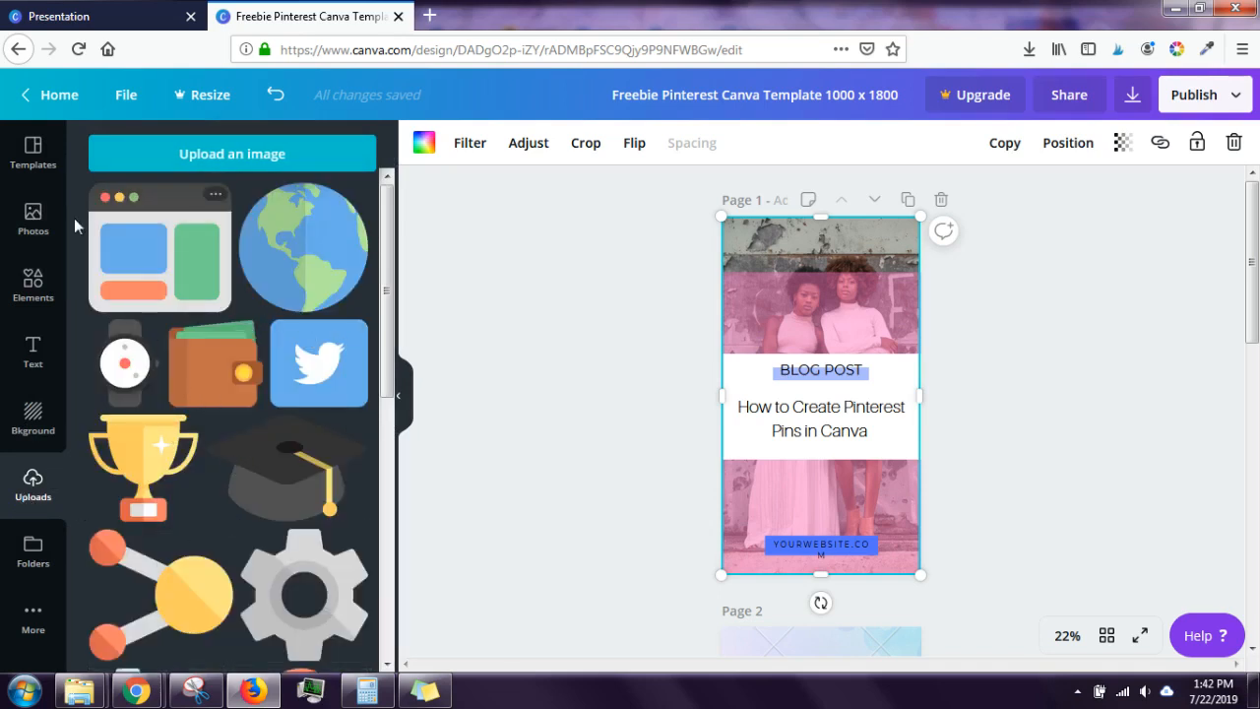
pyautogui.click(39, 213)
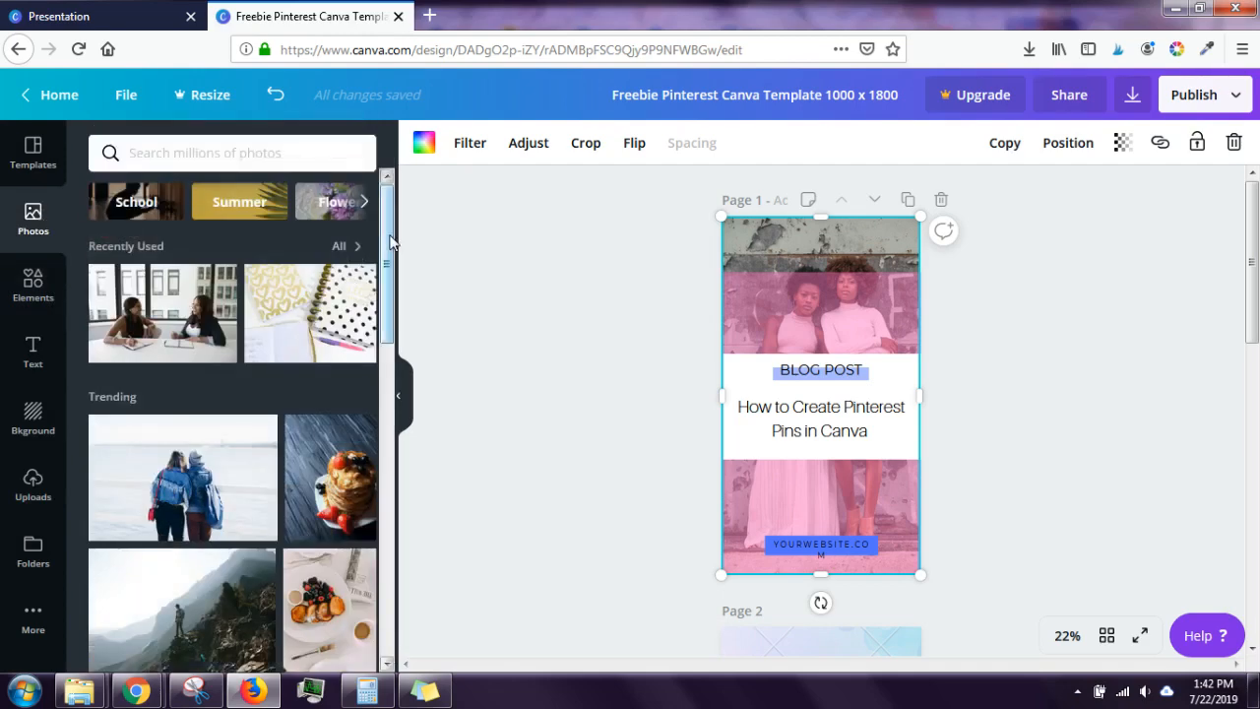
pyautogui.moveTo(390, 242); pyautogui.dragTo(802, 253)
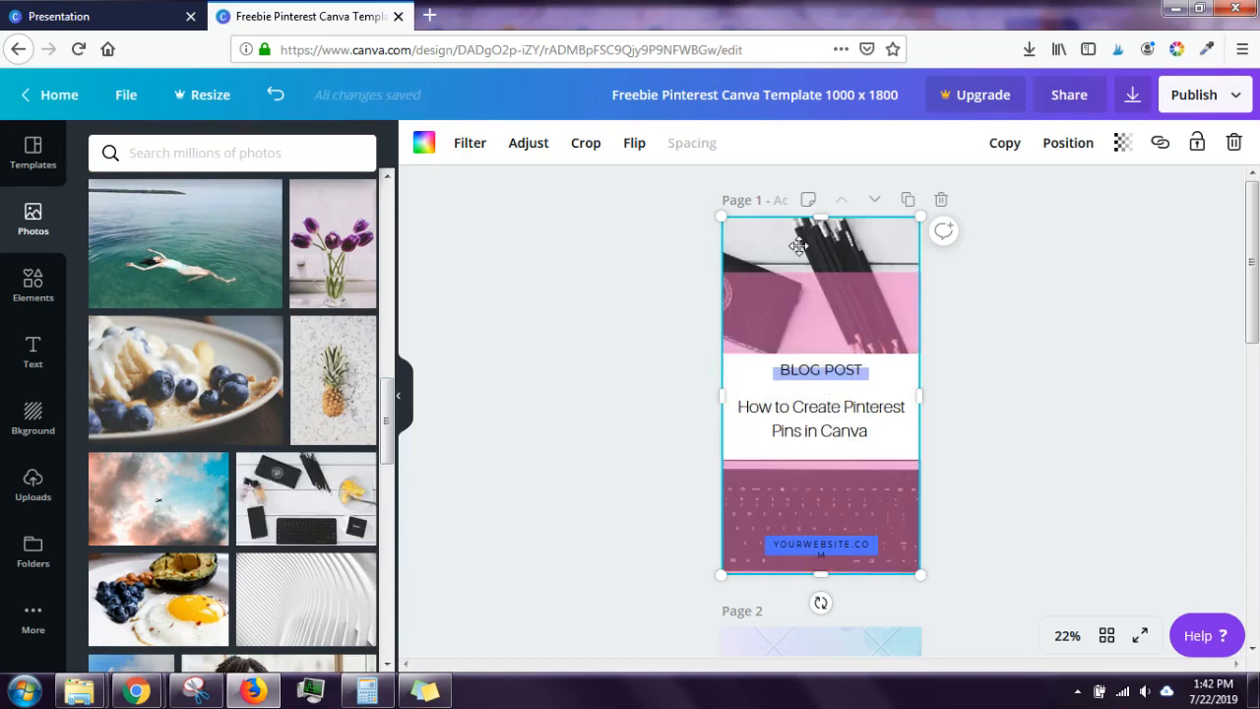
# Step: Crop-shift the desk photo right so it meets page 1's left edge
pyautogui.doubleClick(797, 246)
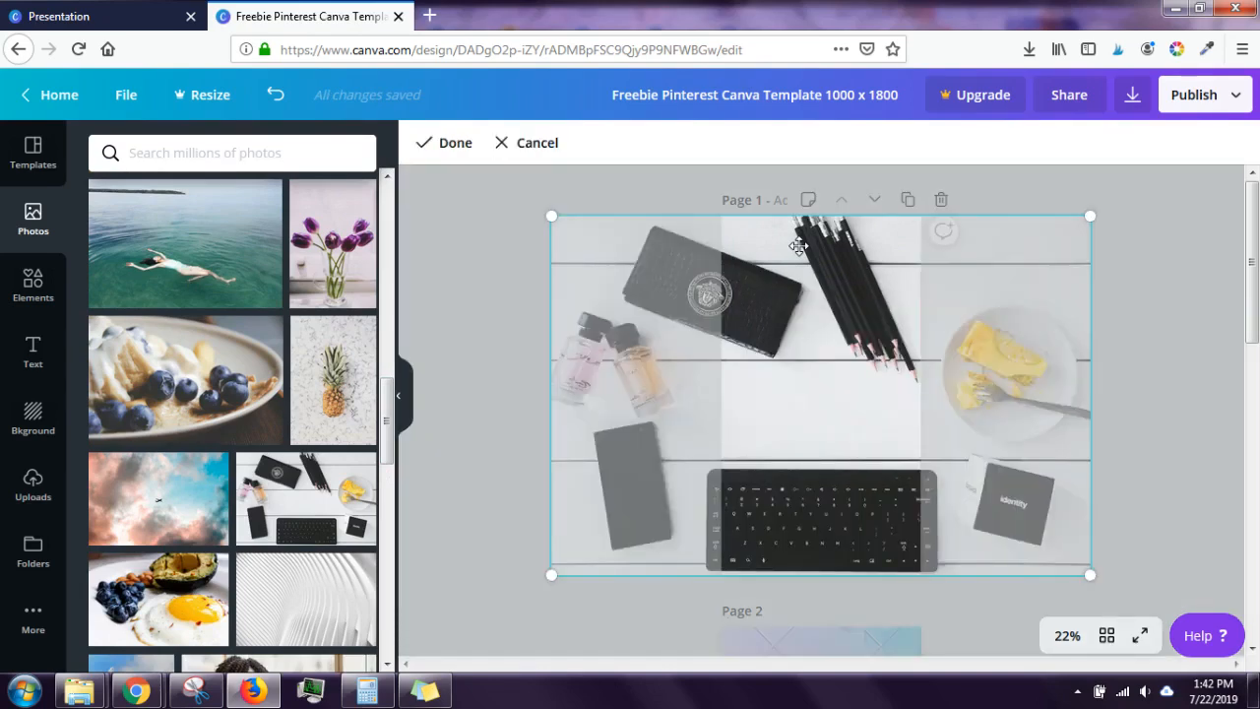
pyautogui.click(423, 145)
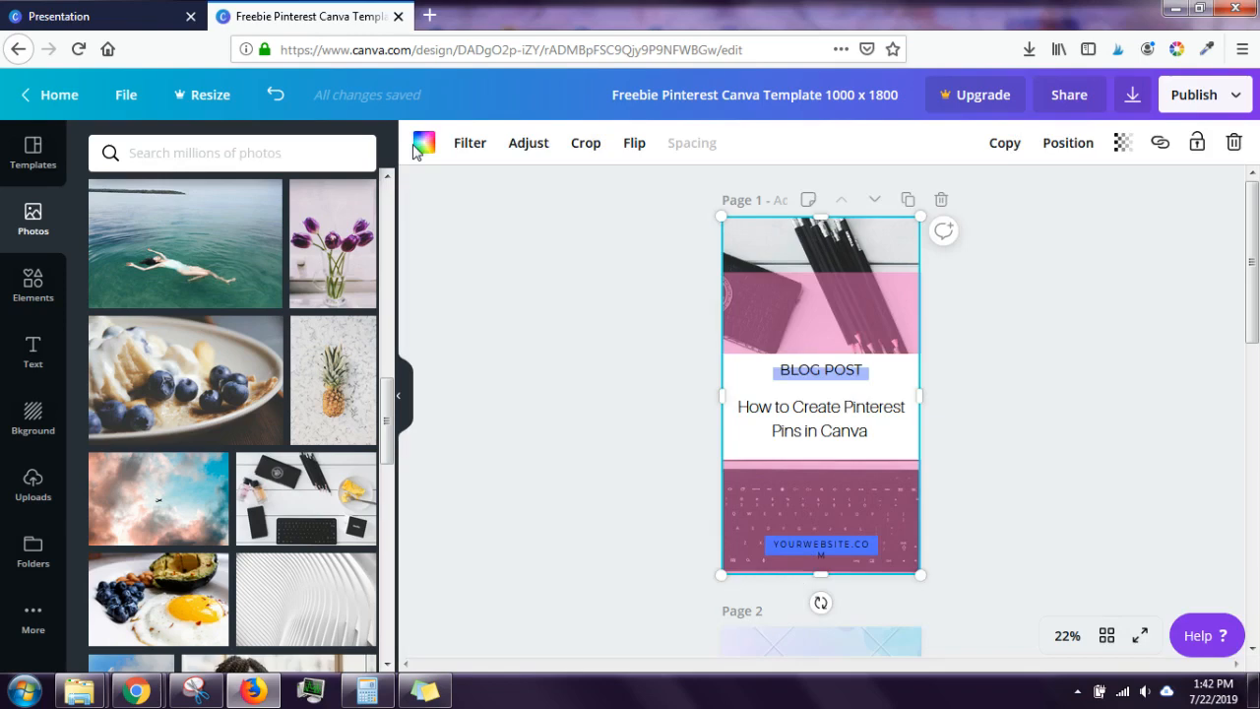
pyautogui.doubleClick(761, 247)
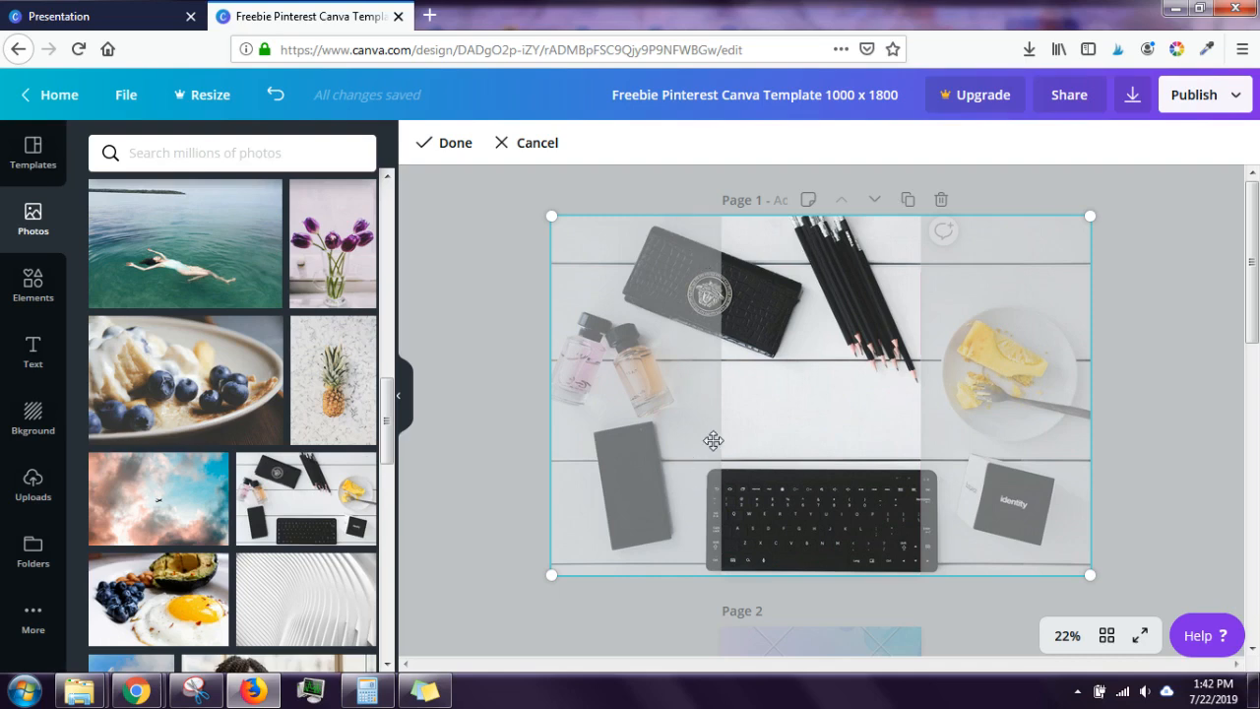
pyautogui.moveTo(778, 297); pyautogui.dragTo(1010, 300)
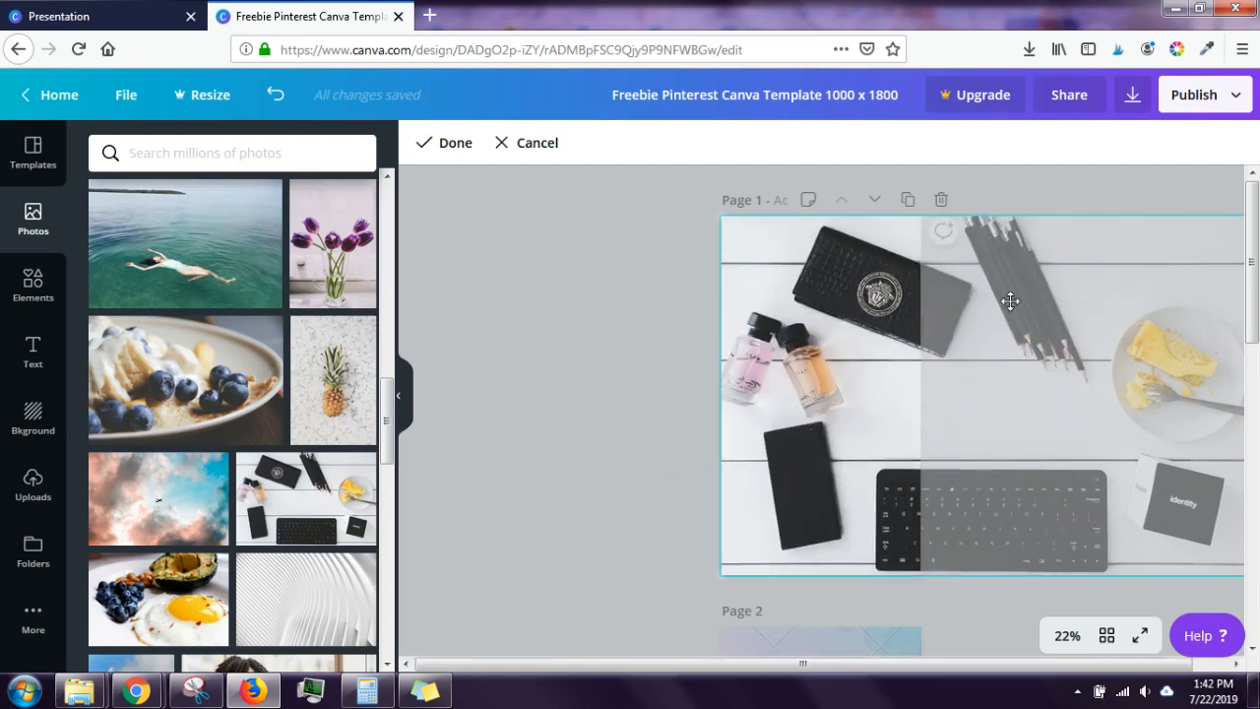
pyautogui.click(445, 142)
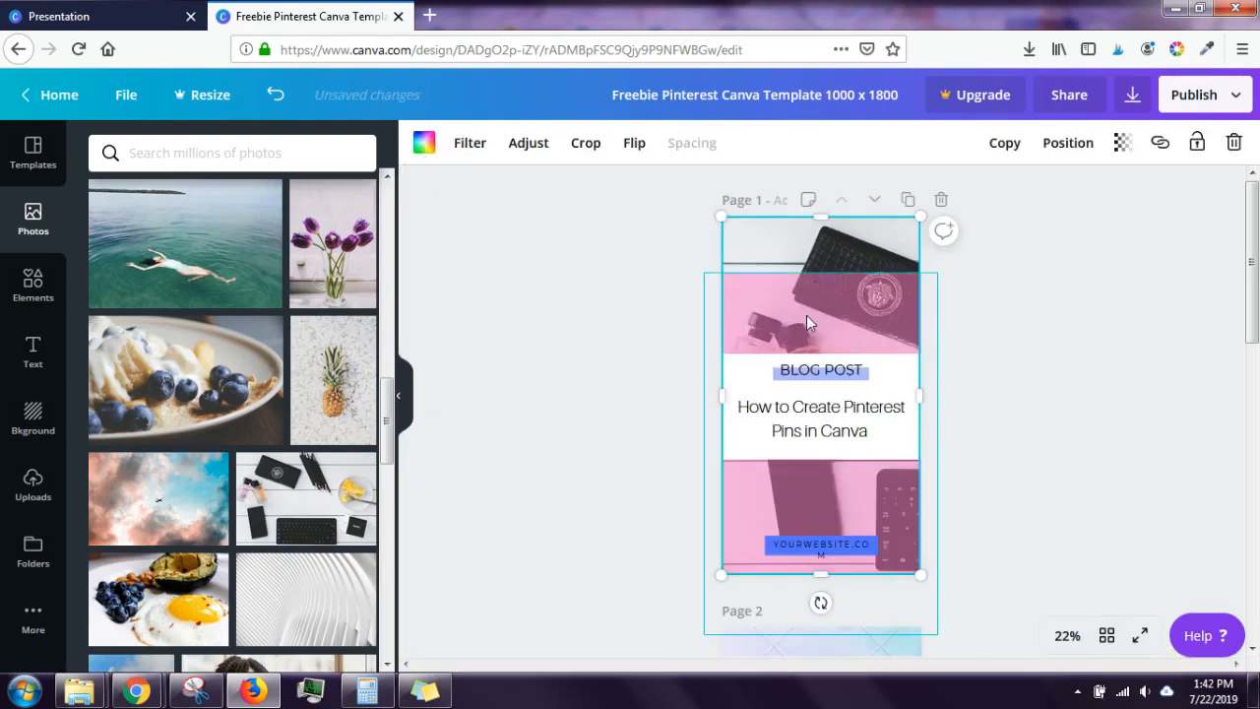
# Step: Nudge the pink overlay back into place and widen the photo slightly to the right
pyautogui.moveTo(806, 315); pyautogui.dragTo(806, 263)
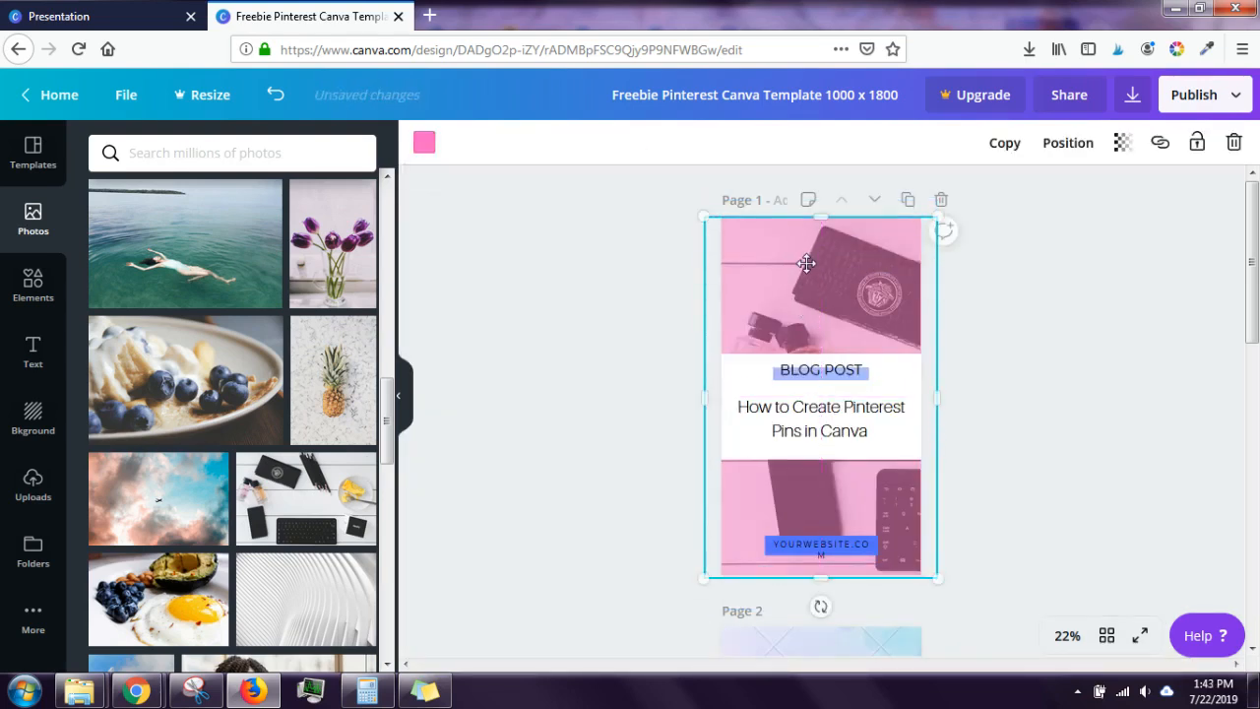
pyautogui.click(1118, 328)
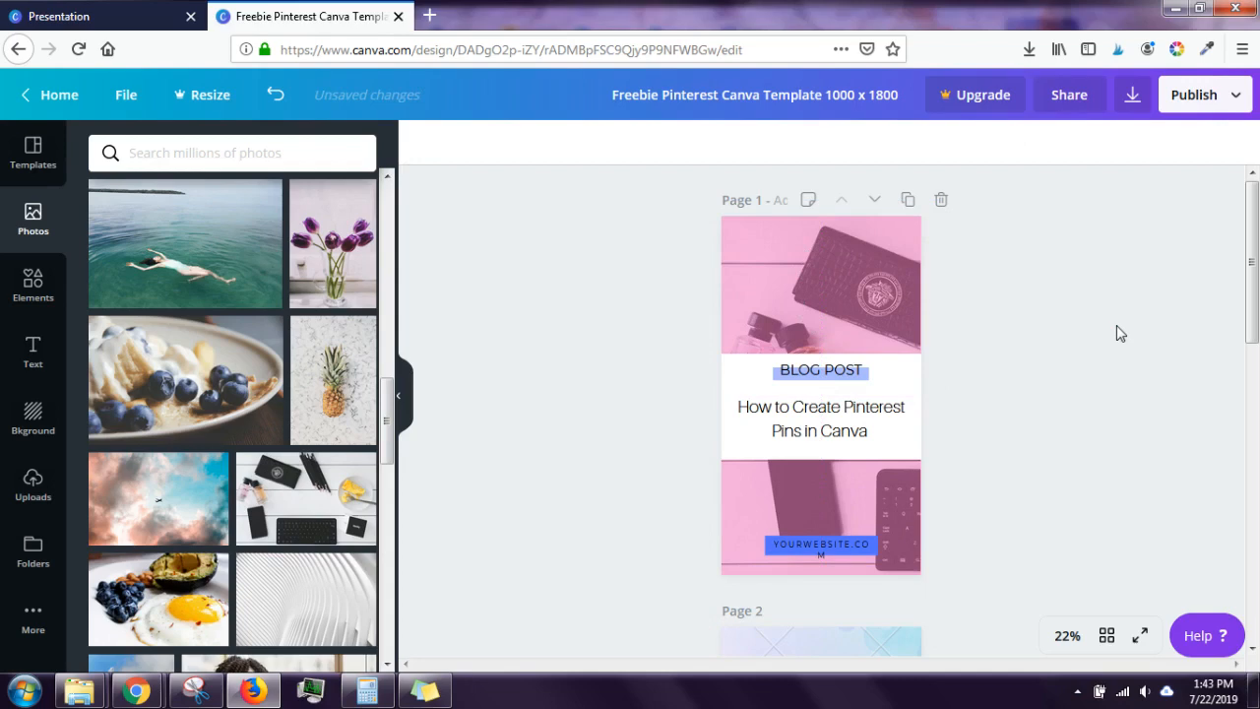
pyautogui.click(883, 261)
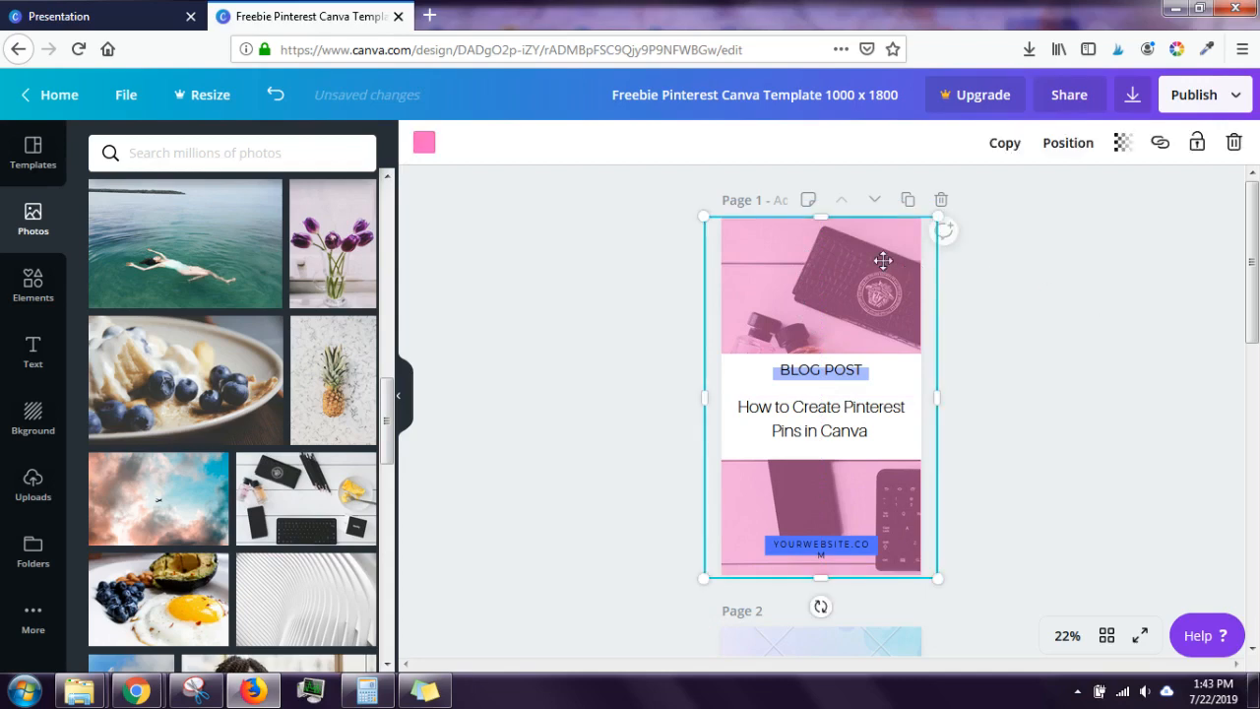
pyautogui.moveTo(883, 261); pyautogui.dragTo(883, 304)
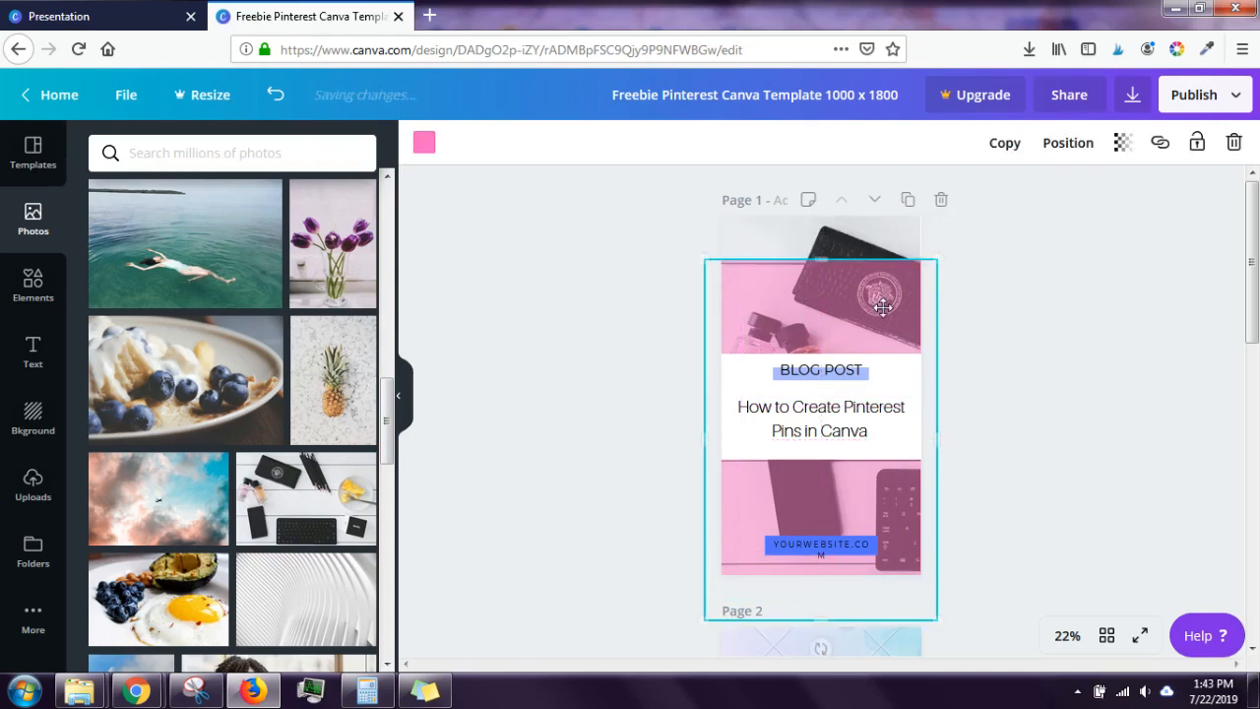
pyautogui.click(884, 232)
pyautogui.moveTo(918, 390); pyautogui.dragTo(926, 390)
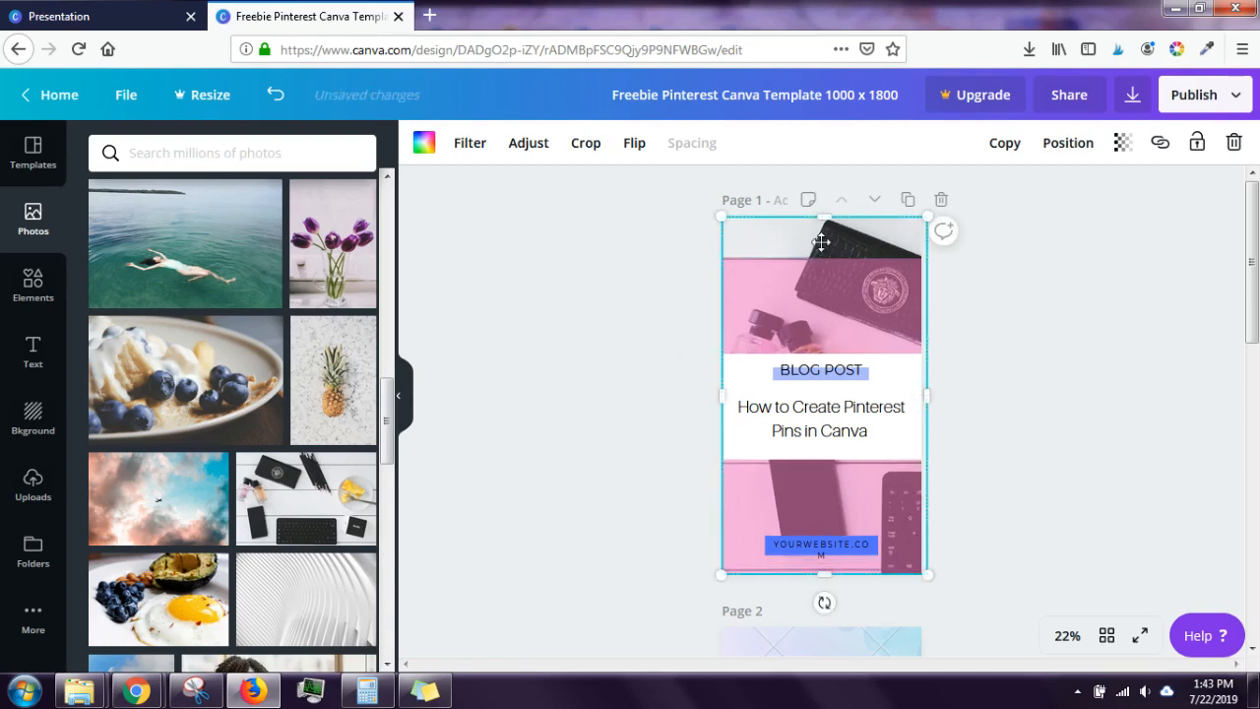
# Step: Try the Street and Dare filters on the photo, then remove the filter
pyautogui.click(470, 142)
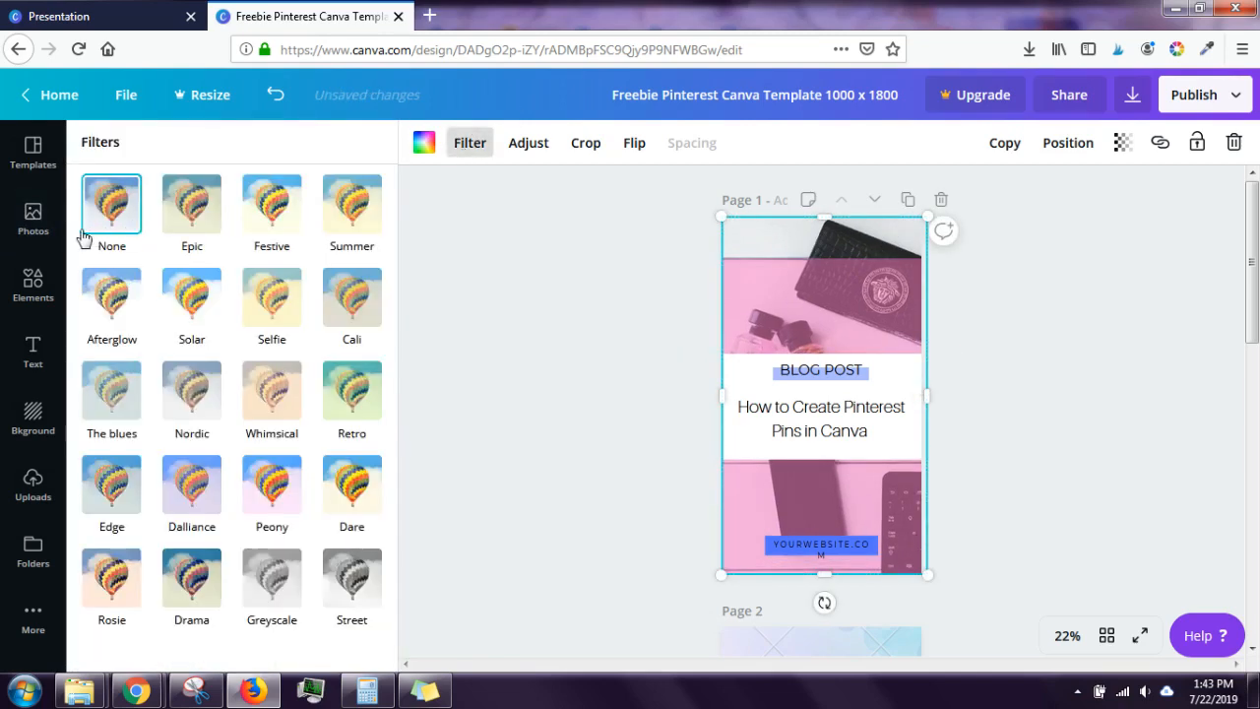
pyautogui.click(362, 585)
pyautogui.click(340, 488)
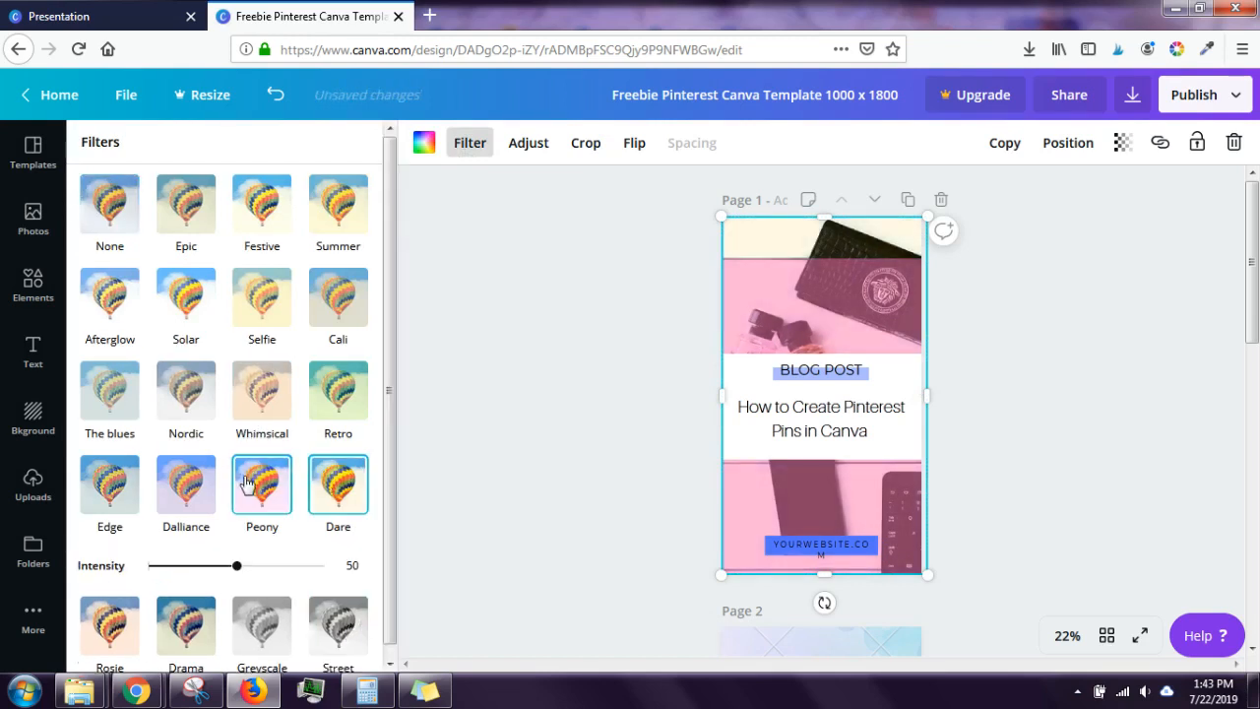
pyautogui.click(94, 234)
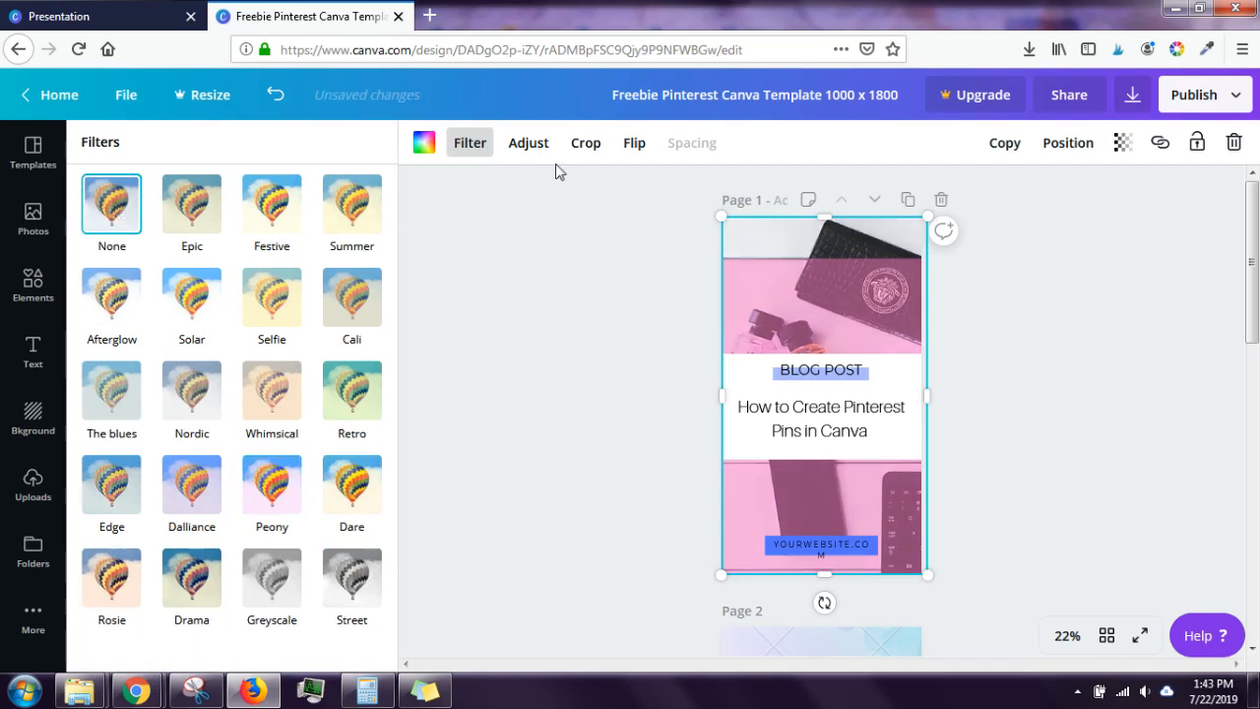
# Step: Raise the photo's brightness to 48 and recrop it to fill the pin
pyautogui.click(533, 146)
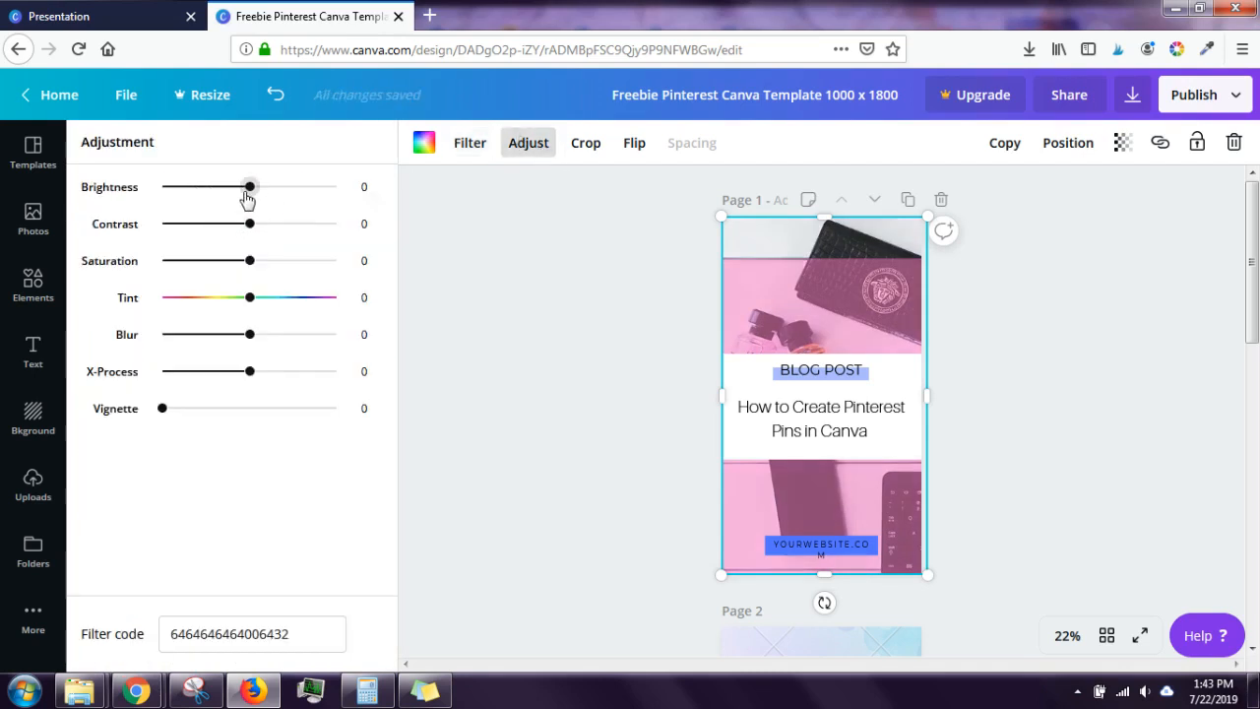
pyautogui.moveTo(247, 196); pyautogui.dragTo(298, 213)
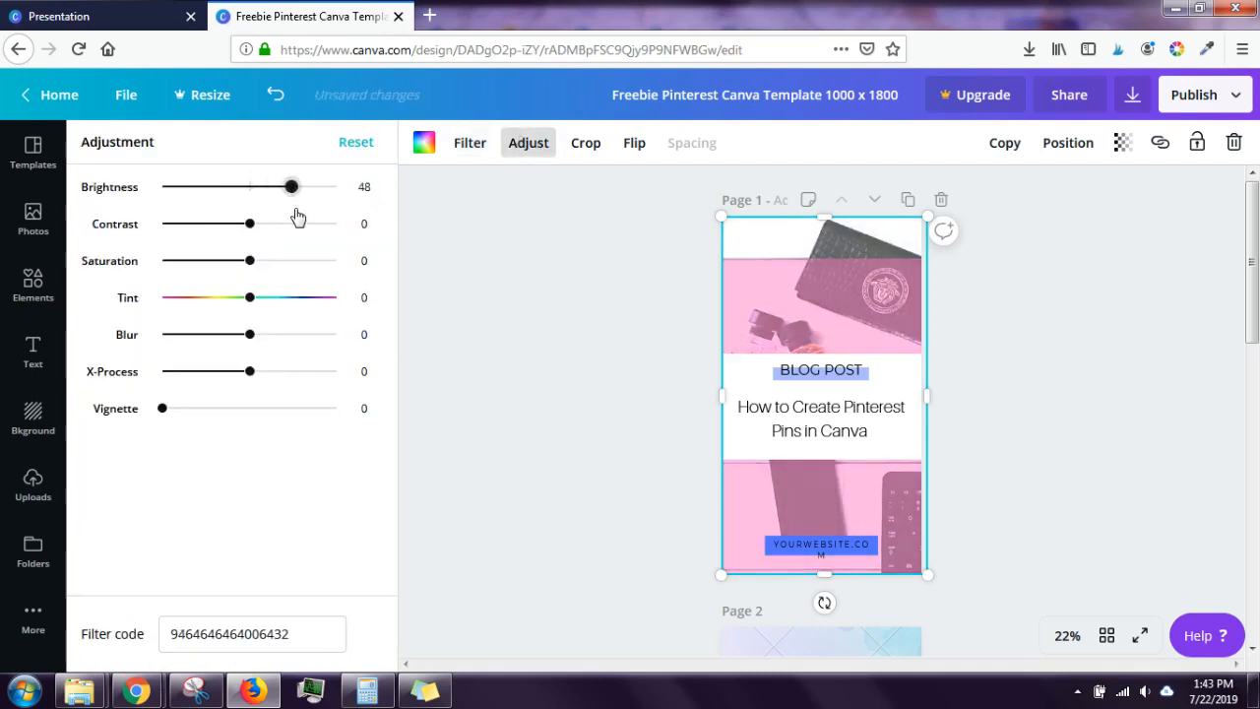
pyautogui.click(590, 143)
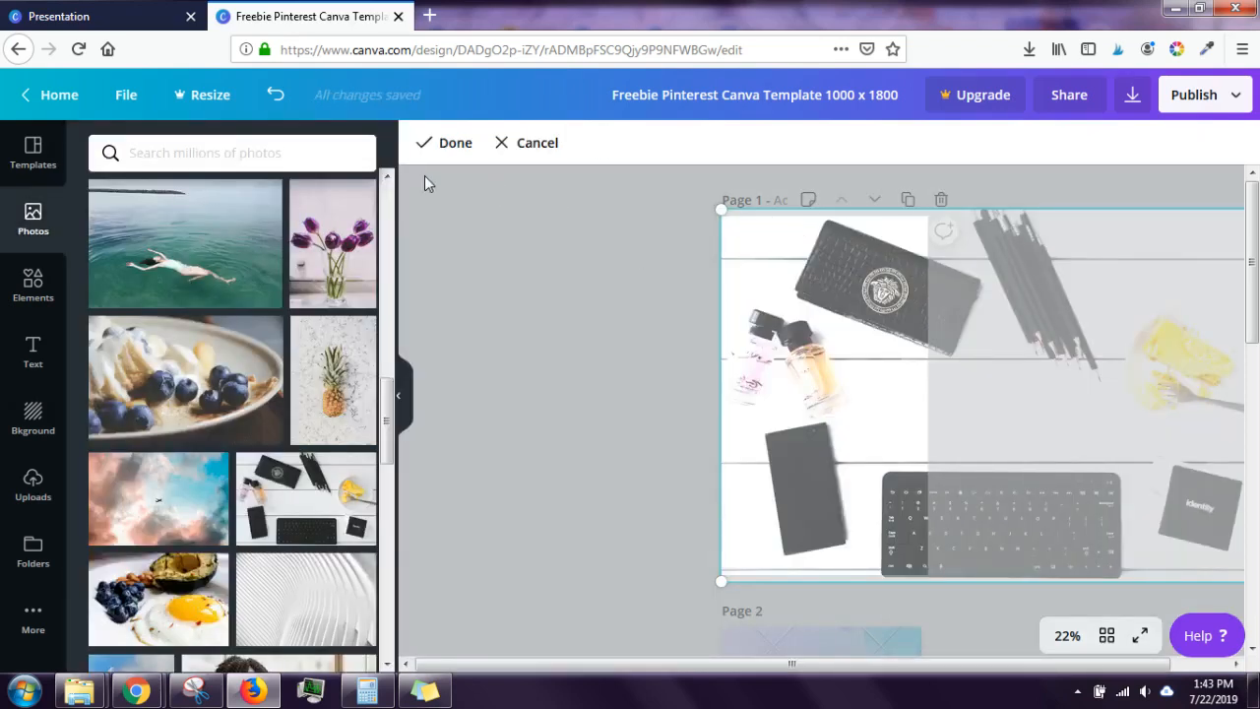
pyautogui.click(443, 142)
pyautogui.click(634, 142)
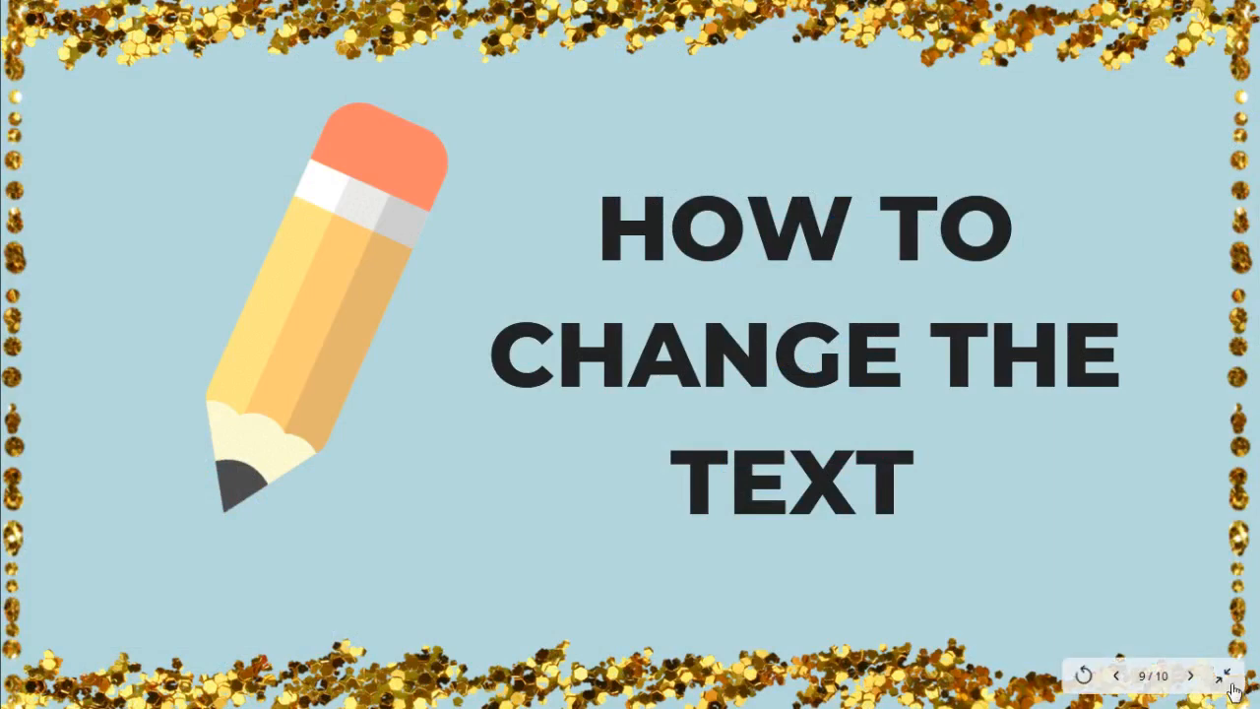
# Step: Exit the full-screen slide and return to the Freebie Pinterest Canva Template design
pyautogui.click(1228, 681)
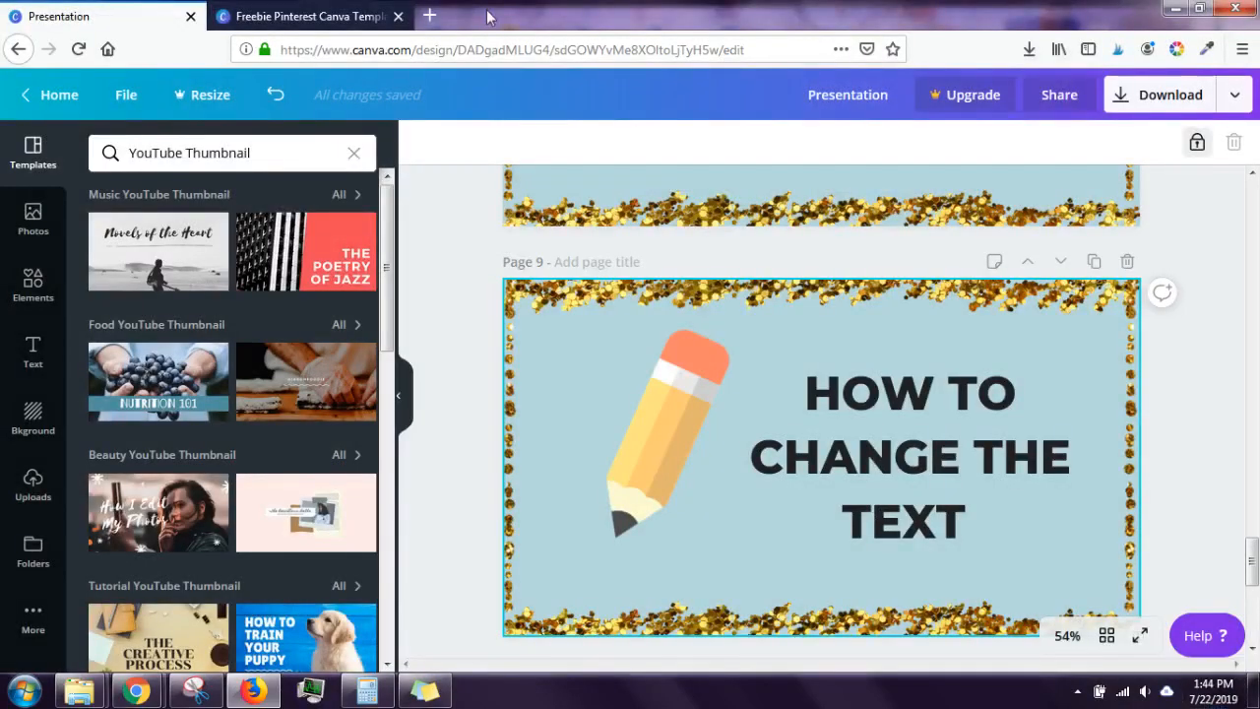
pyautogui.click(331, 12)
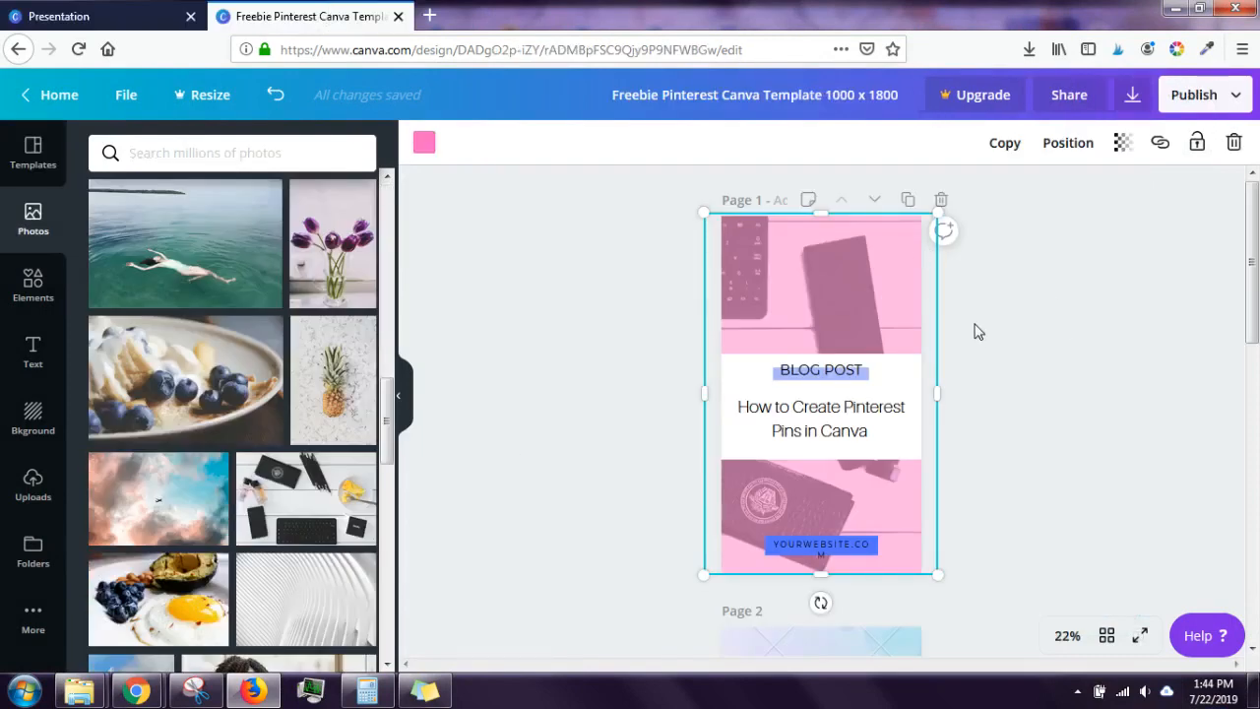
# Step: Change page 1's BLOG POST label text to 'welcome series' and reselect the heading
pyautogui.click(989, 401)
pyautogui.click(844, 378)
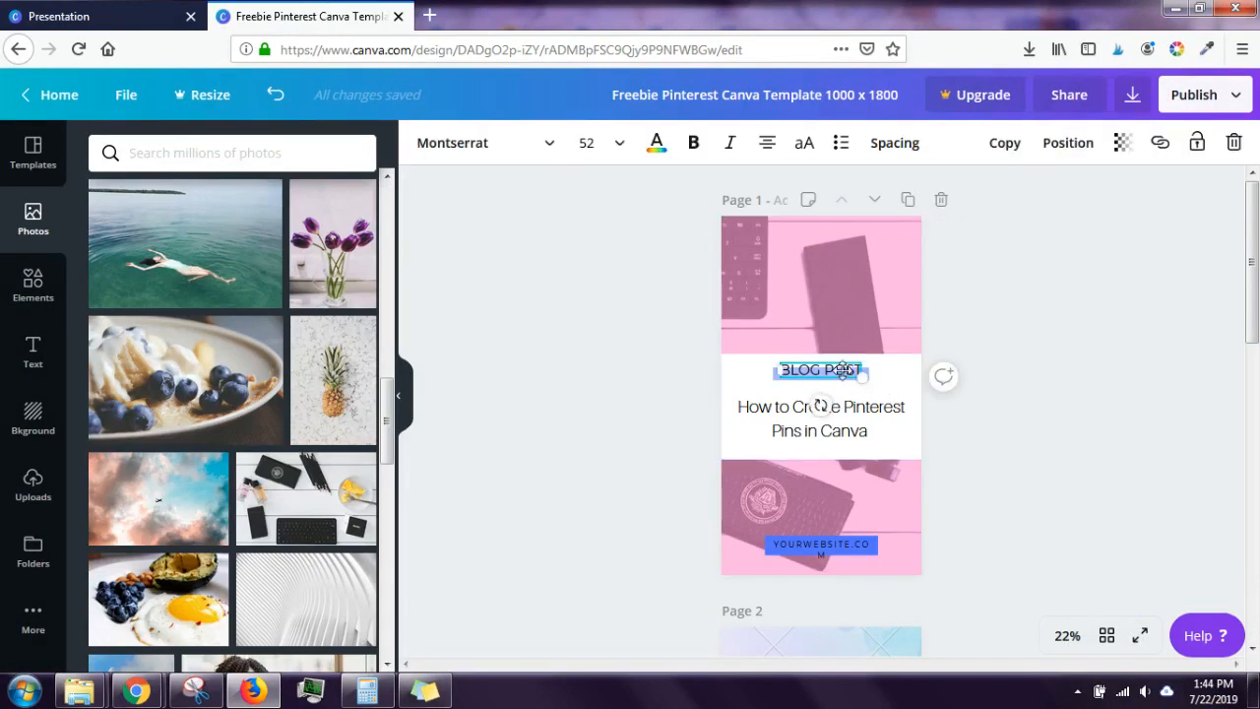
pyautogui.click(844, 370)
pyautogui.write('NE')
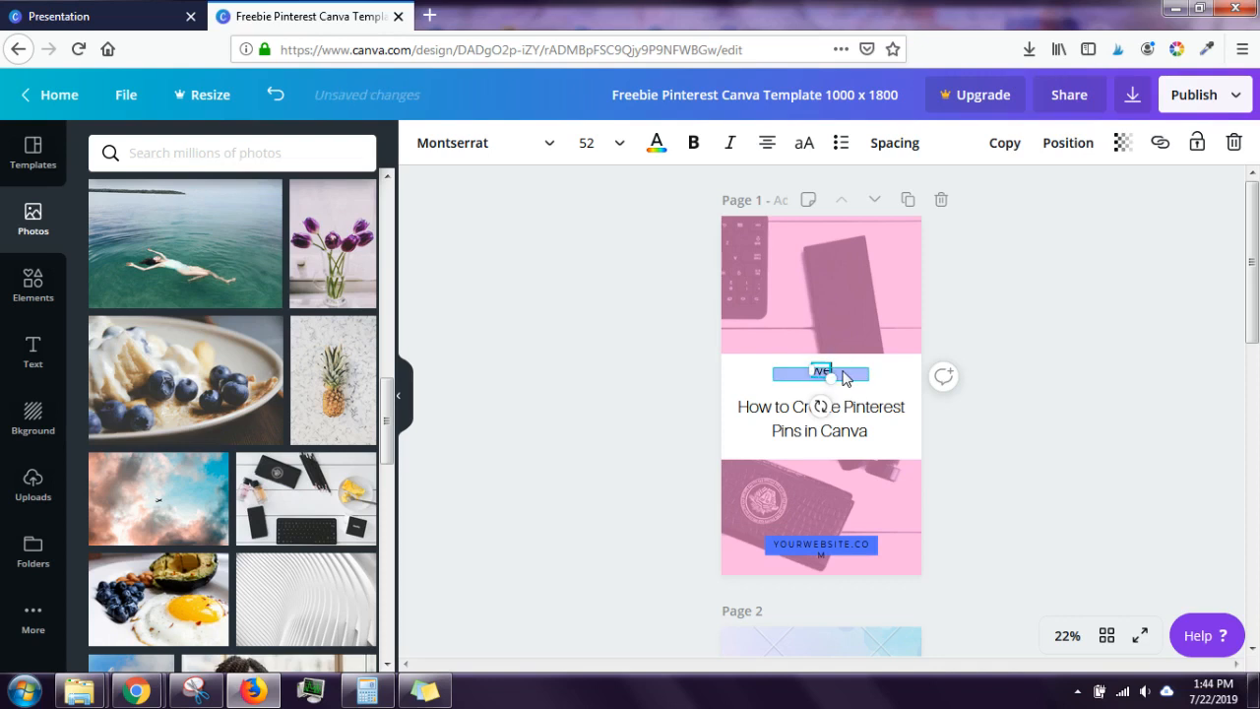
pyautogui.write('lcome series')
pyautogui.click(1046, 450)
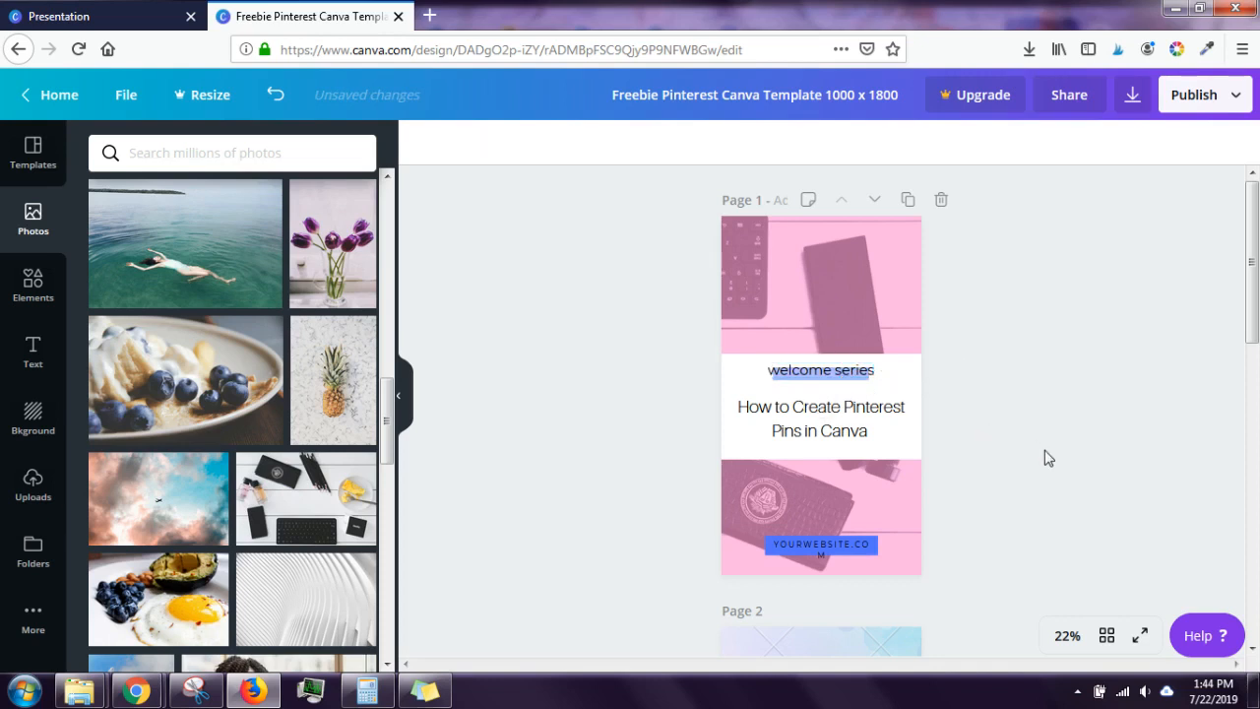
pyautogui.click(852, 370)
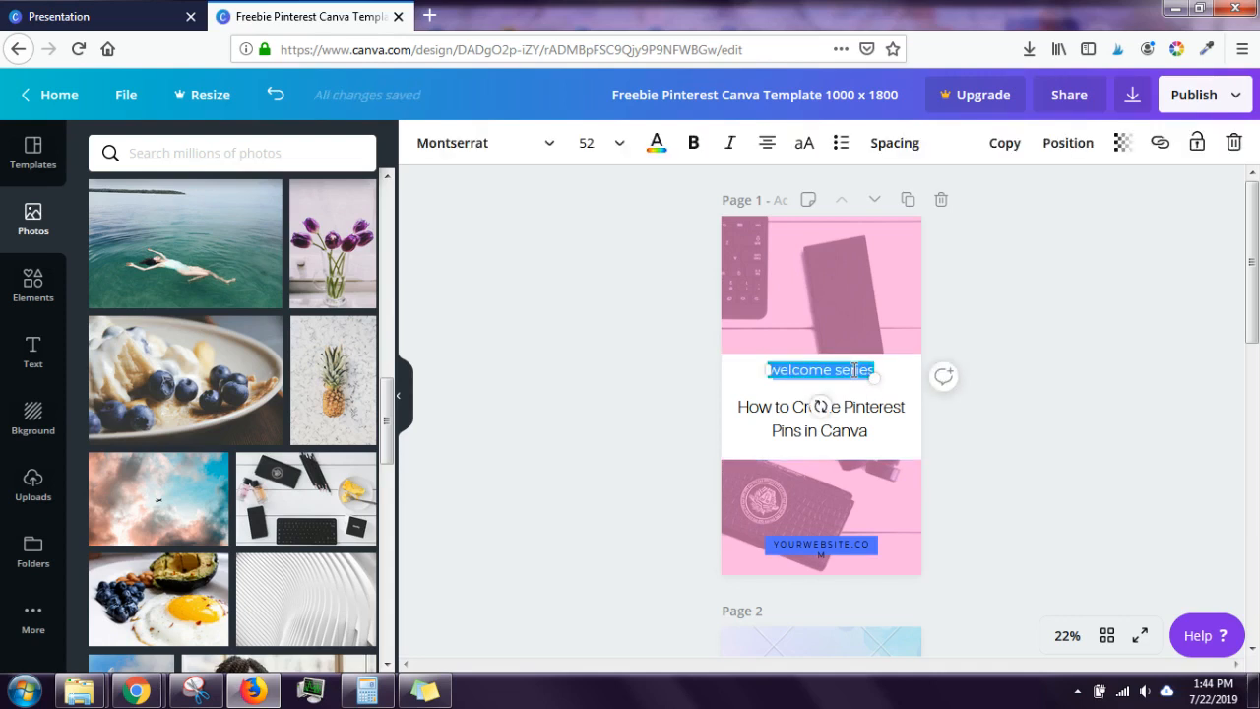
pyautogui.click(992, 512)
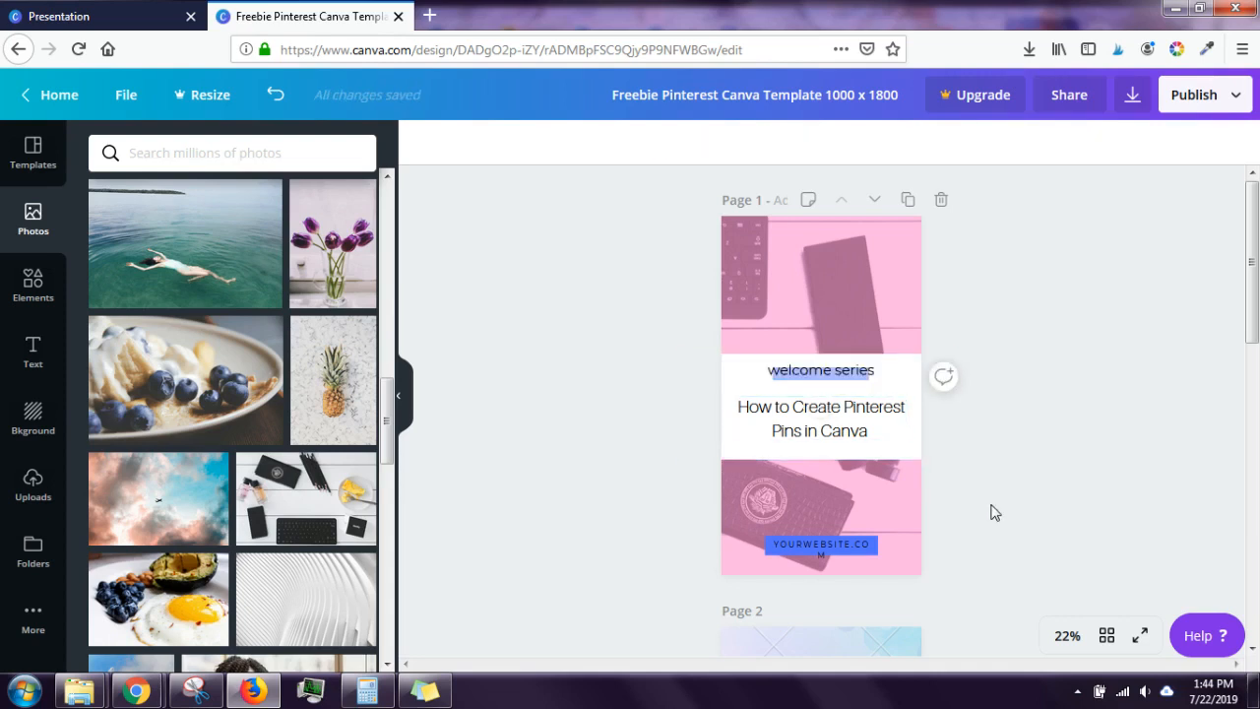
pyautogui.click(850, 370)
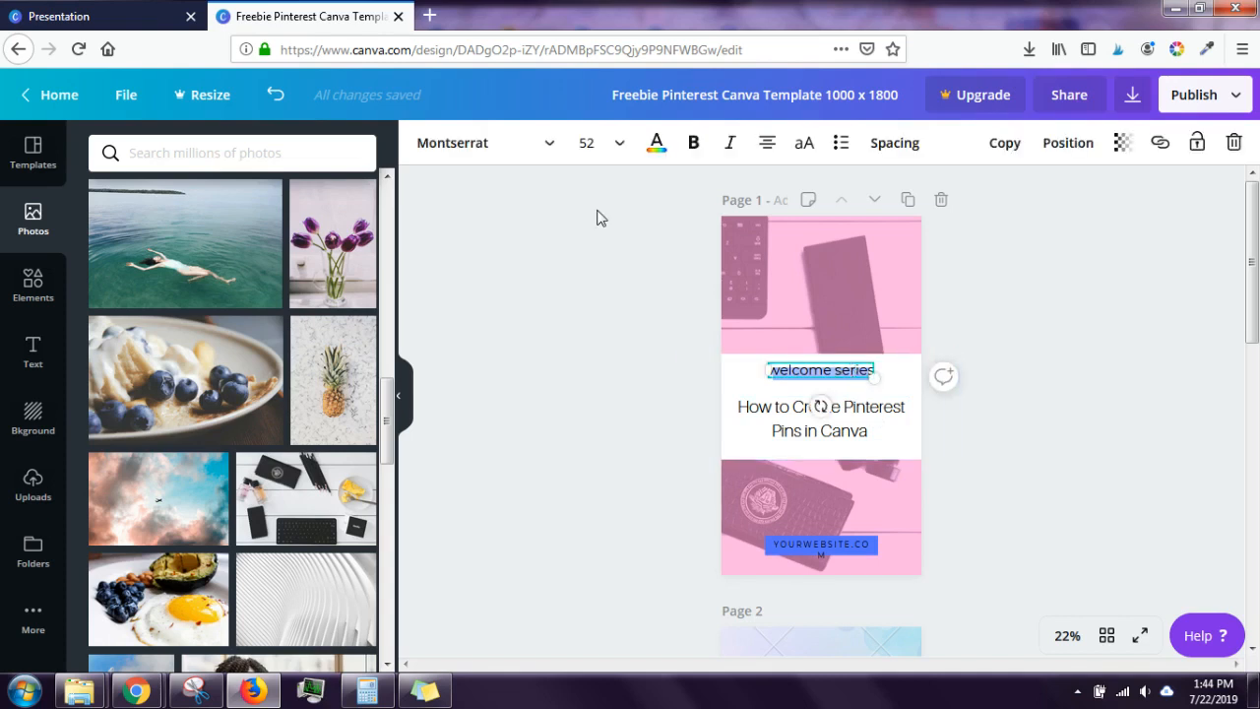
# Step: Check the heading's font, size and colour options, then make it uppercase 'WELCOME SERIES'
pyautogui.click(527, 148)
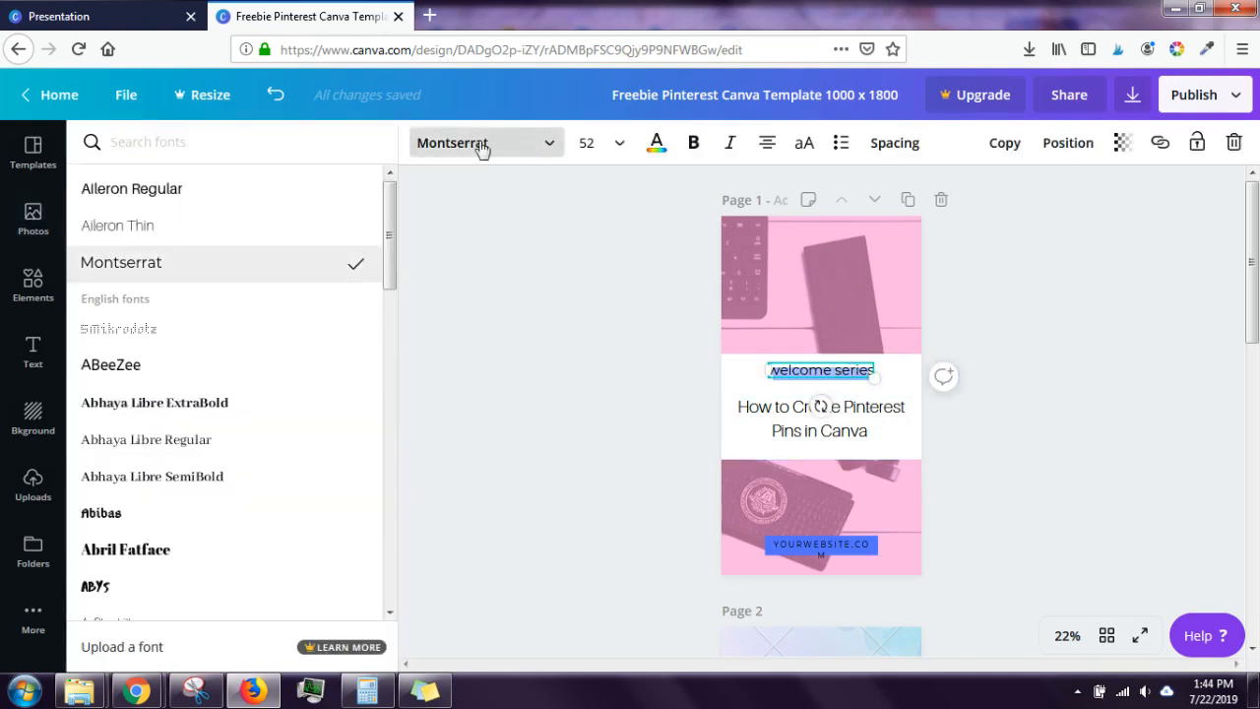
pyautogui.moveTo(390, 215)
pyautogui.mouseDown()
pyautogui.moveTo(388, 482)
pyautogui.moveTo(374, 576)
pyautogui.moveTo(374, 199)
pyautogui.mouseUp()
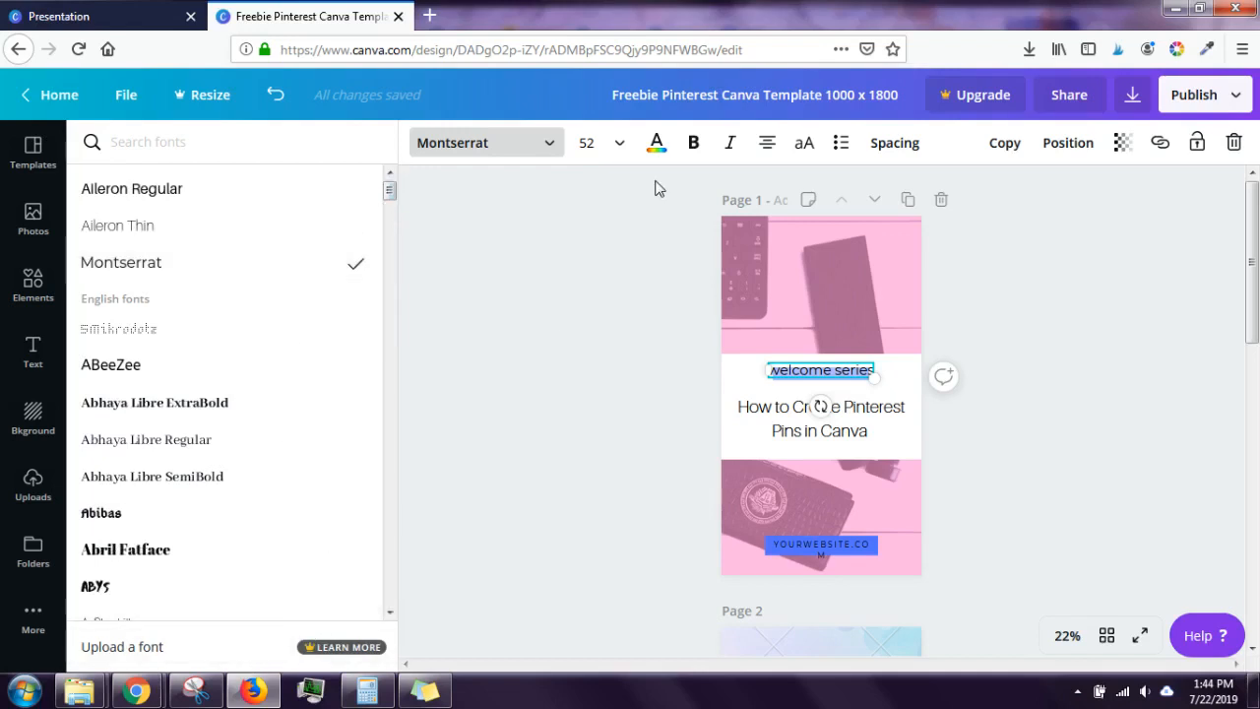
pyautogui.click(622, 143)
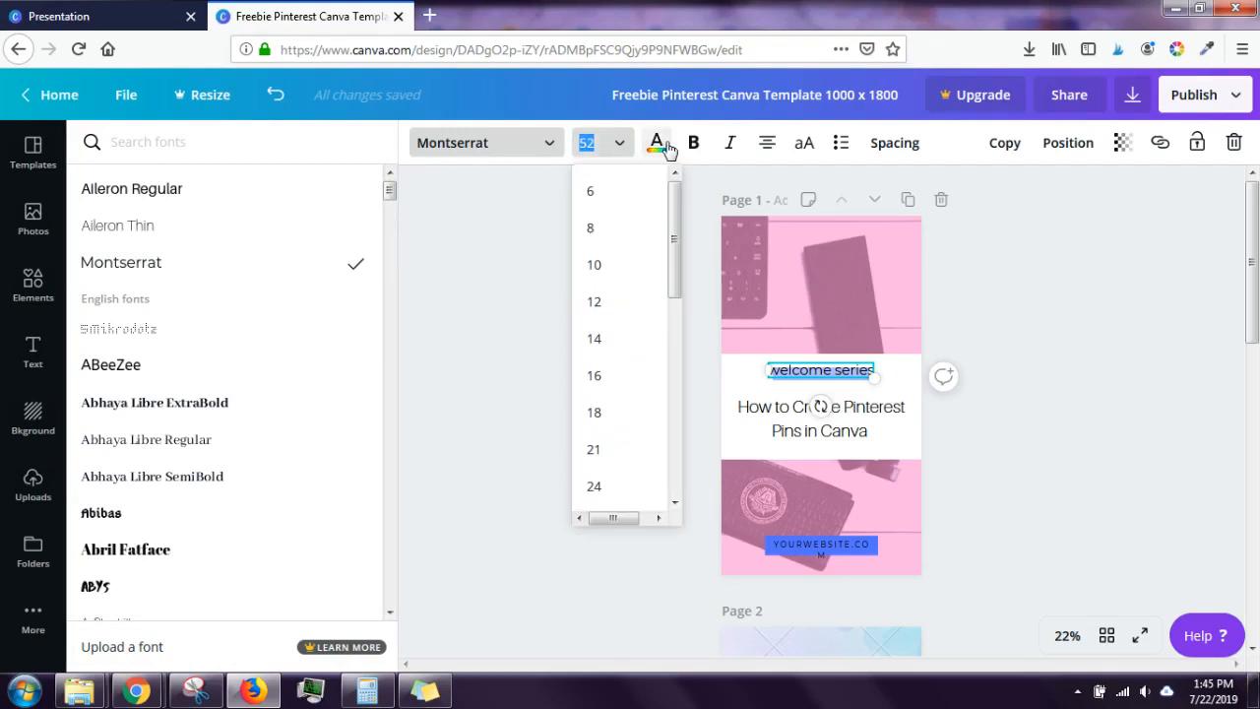
pyautogui.click(666, 148)
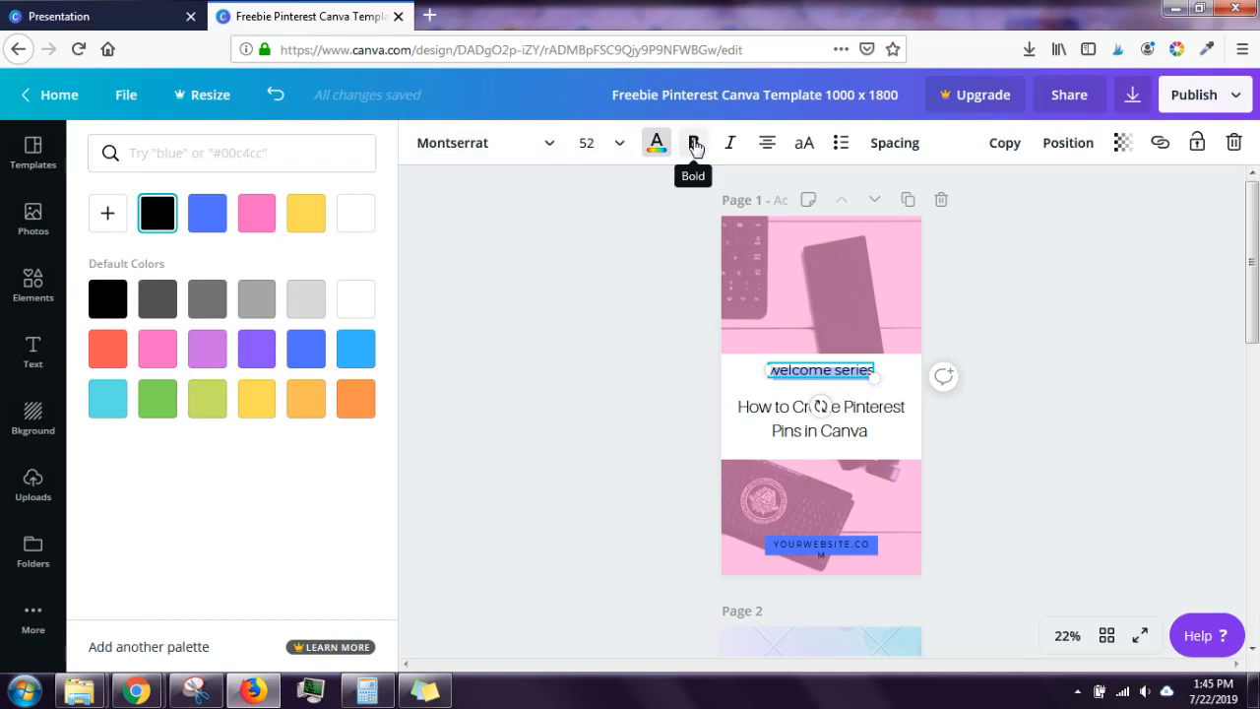
pyautogui.click(804, 146)
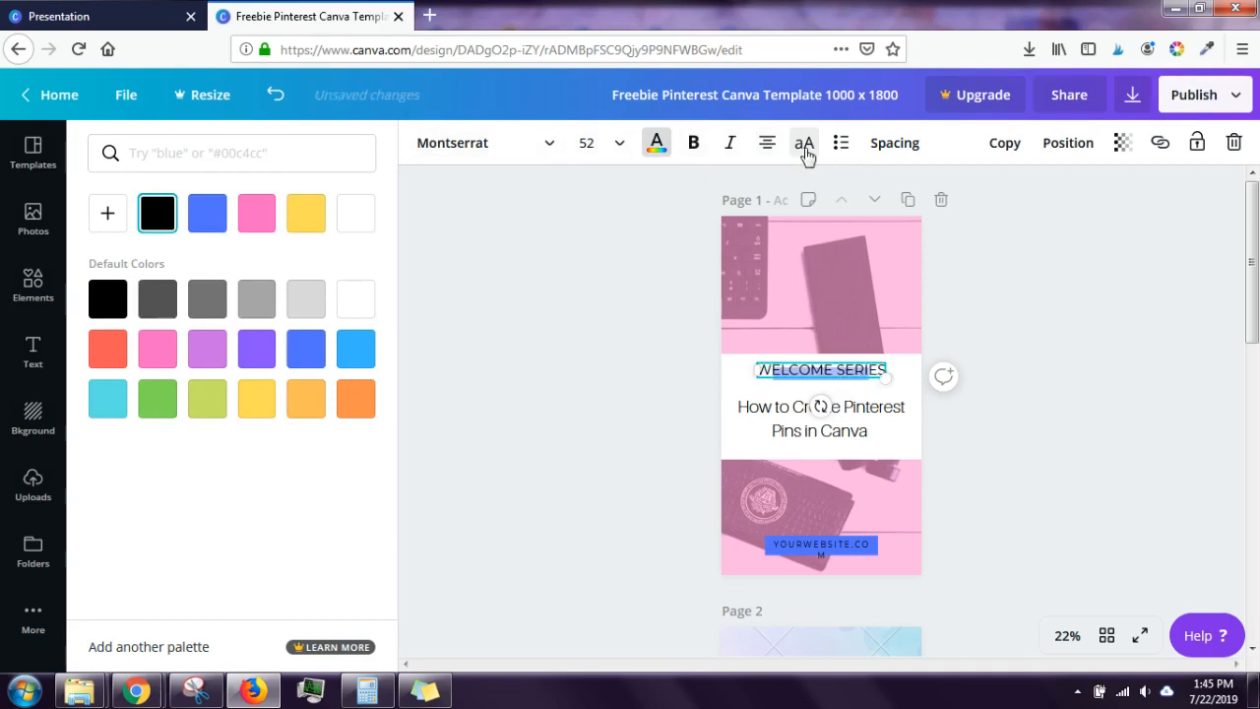
pyautogui.click(689, 247)
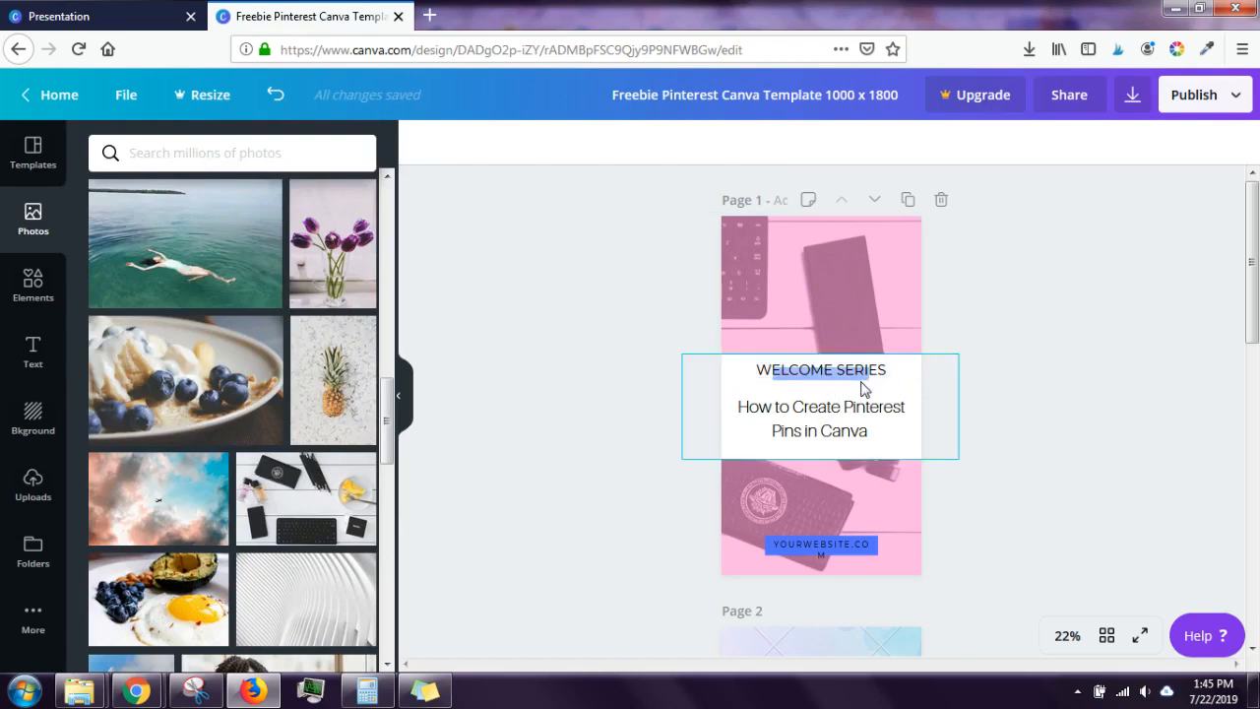
# Step: Stretch the blue bar wider on both sides and re-centre the WELCOME SERIES heading over it
pyautogui.moveTo(1248, 259)
pyautogui.mouseDown()
pyautogui.moveTo(1248, 349)
pyautogui.moveTo(1248, 275)
pyautogui.mouseUp()
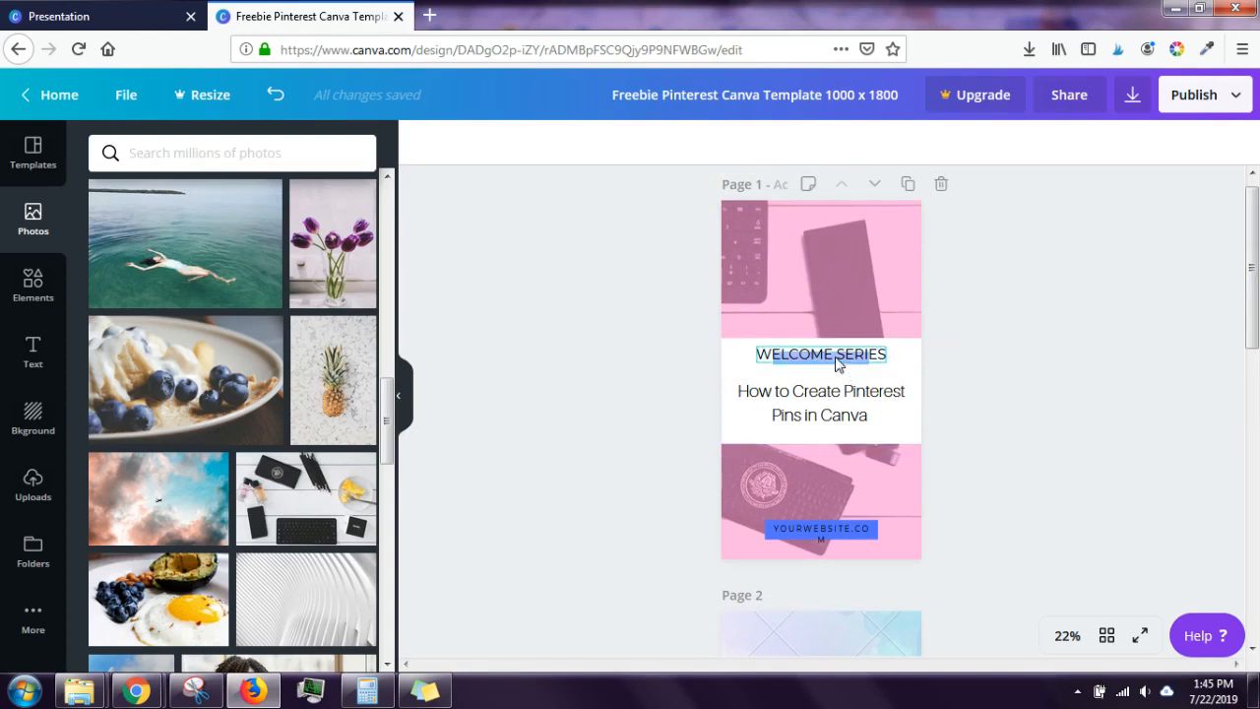
pyautogui.moveTo(837, 365); pyautogui.dragTo(834, 344)
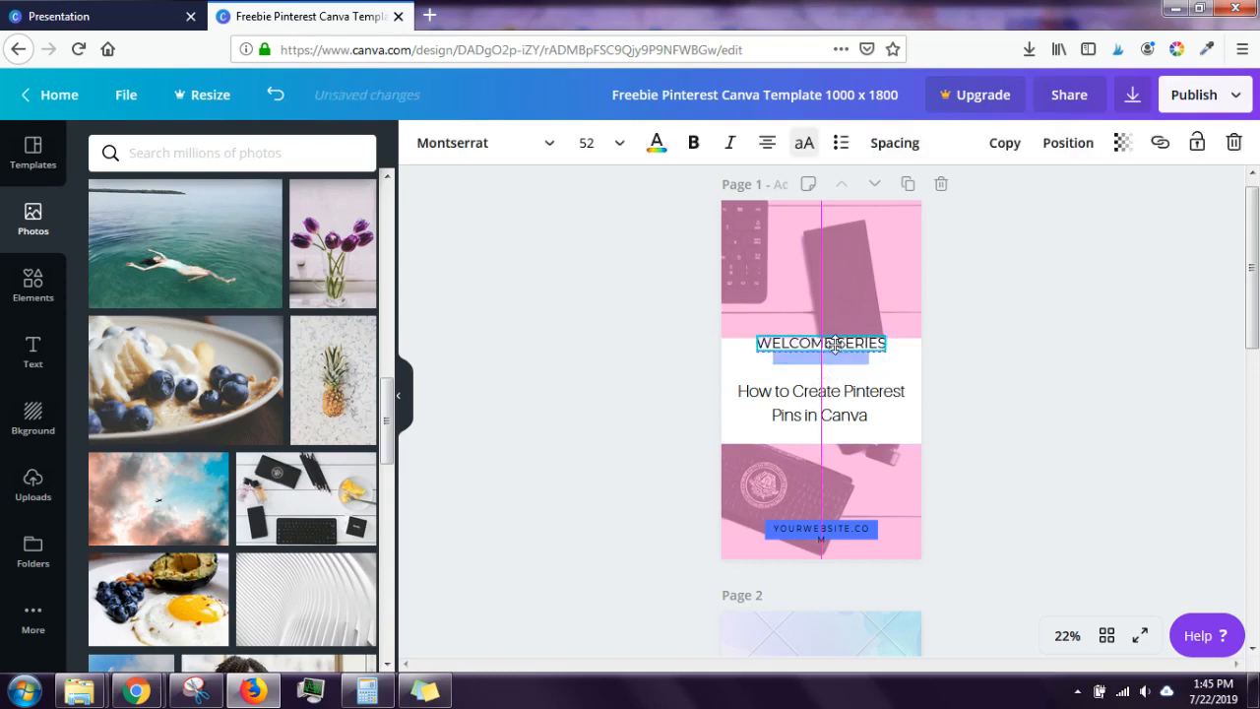
pyautogui.click(835, 358)
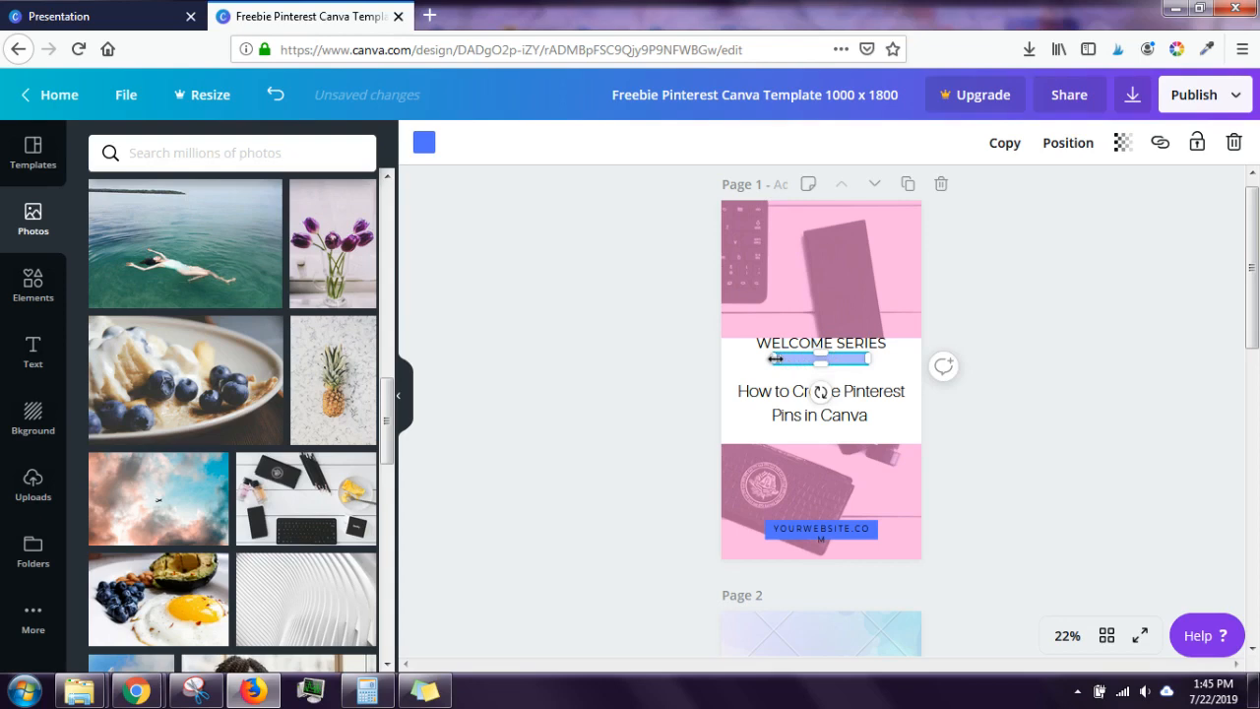
pyautogui.moveTo(775, 359); pyautogui.dragTo(757, 360)
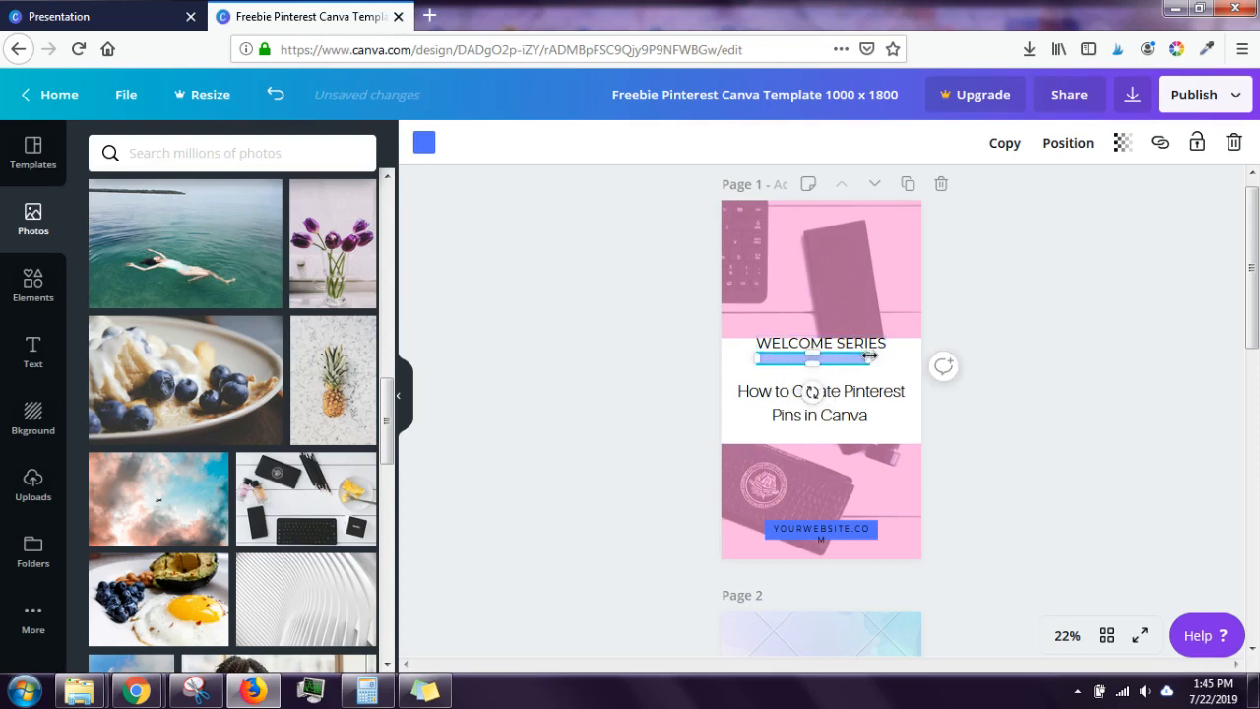
pyautogui.moveTo(871, 357); pyautogui.dragTo(894, 351)
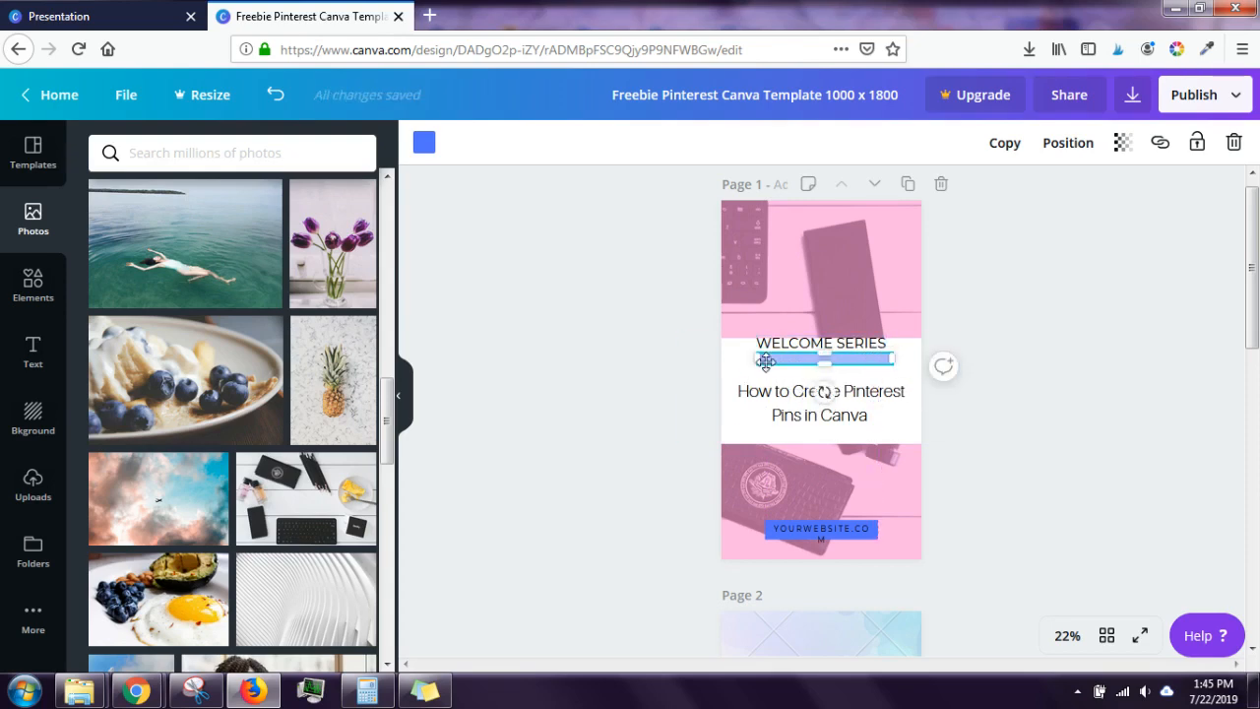
pyautogui.moveTo(758, 361); pyautogui.dragTo(751, 361)
pyautogui.moveTo(837, 344); pyautogui.dragTo(835, 351)
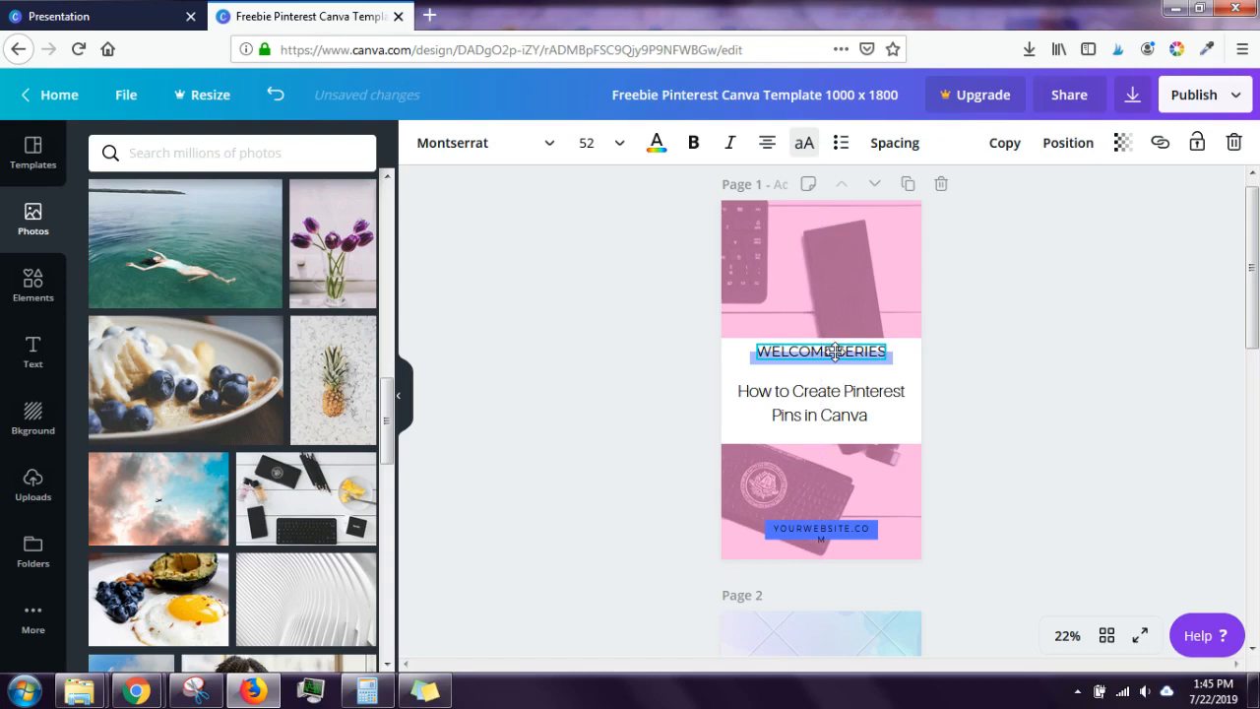
pyautogui.click(996, 360)
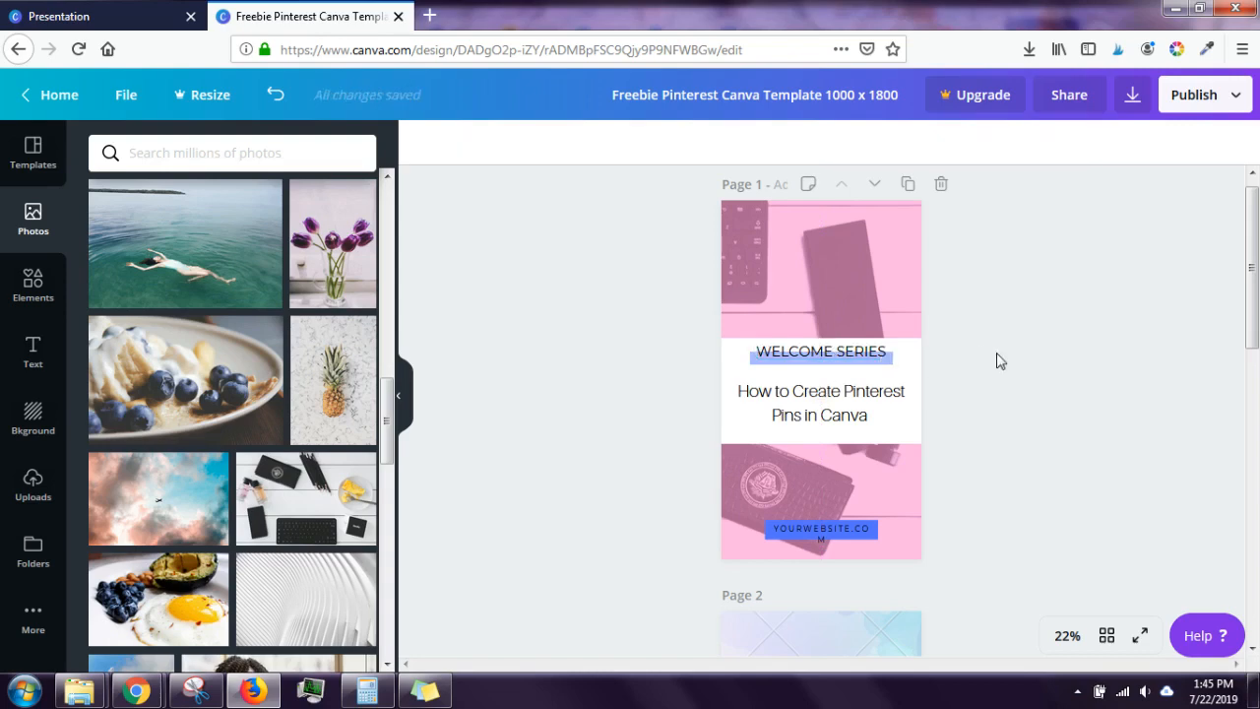
# Step: Widen the YOURWEBSITE.COM text box to one line, undoing an accidental oversized enlargement
pyautogui.click(827, 529)
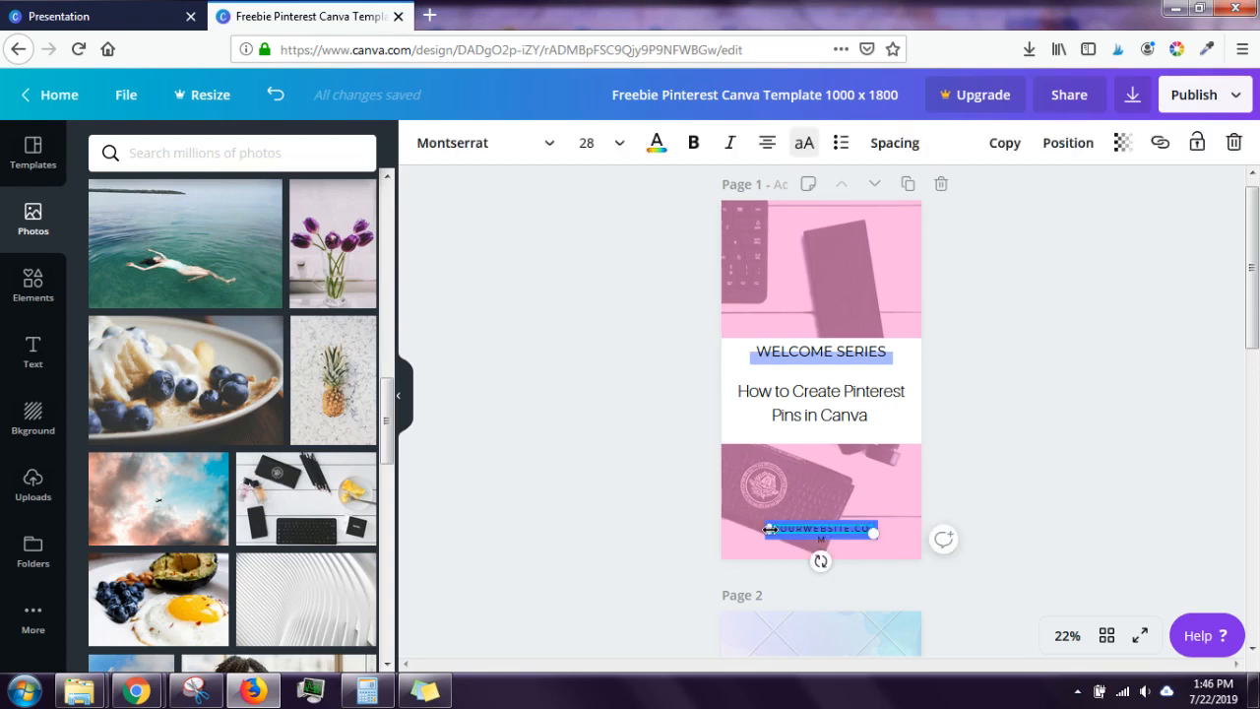
pyautogui.moveTo(770, 529); pyautogui.dragTo(764, 531)
pyautogui.moveTo(872, 532); pyautogui.dragTo(993, 599)
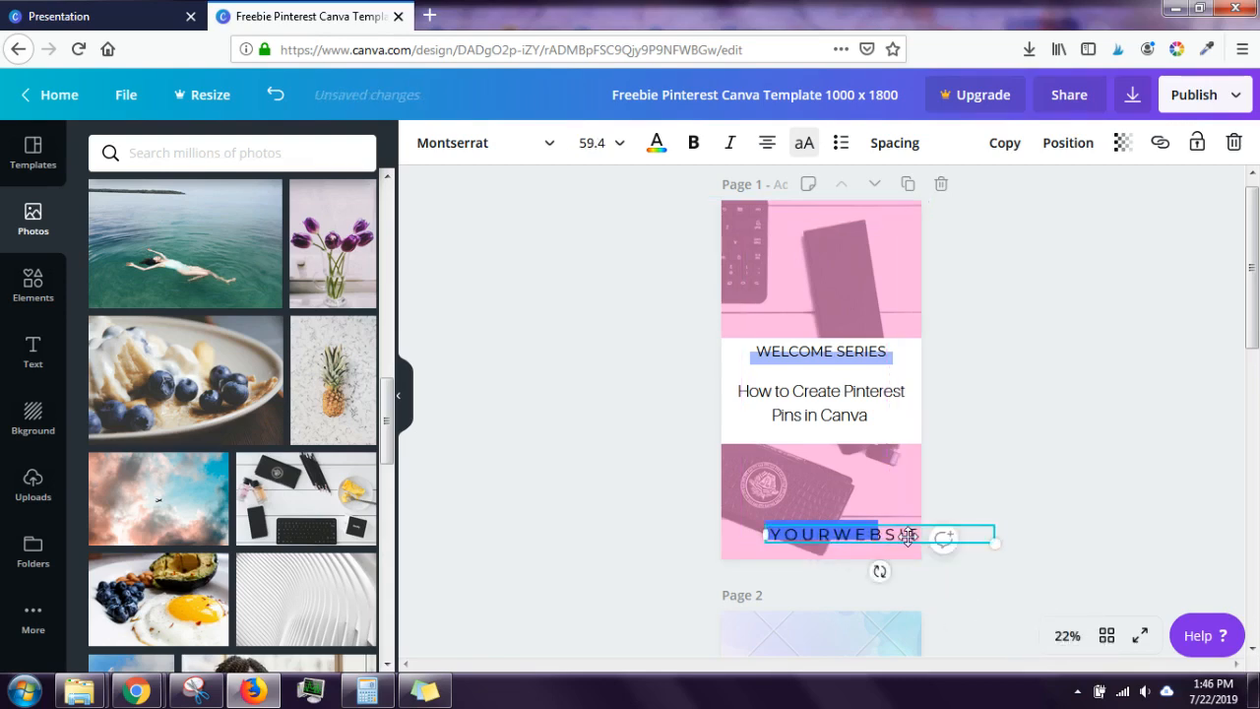
pyautogui.click(277, 97)
pyautogui.click(1060, 415)
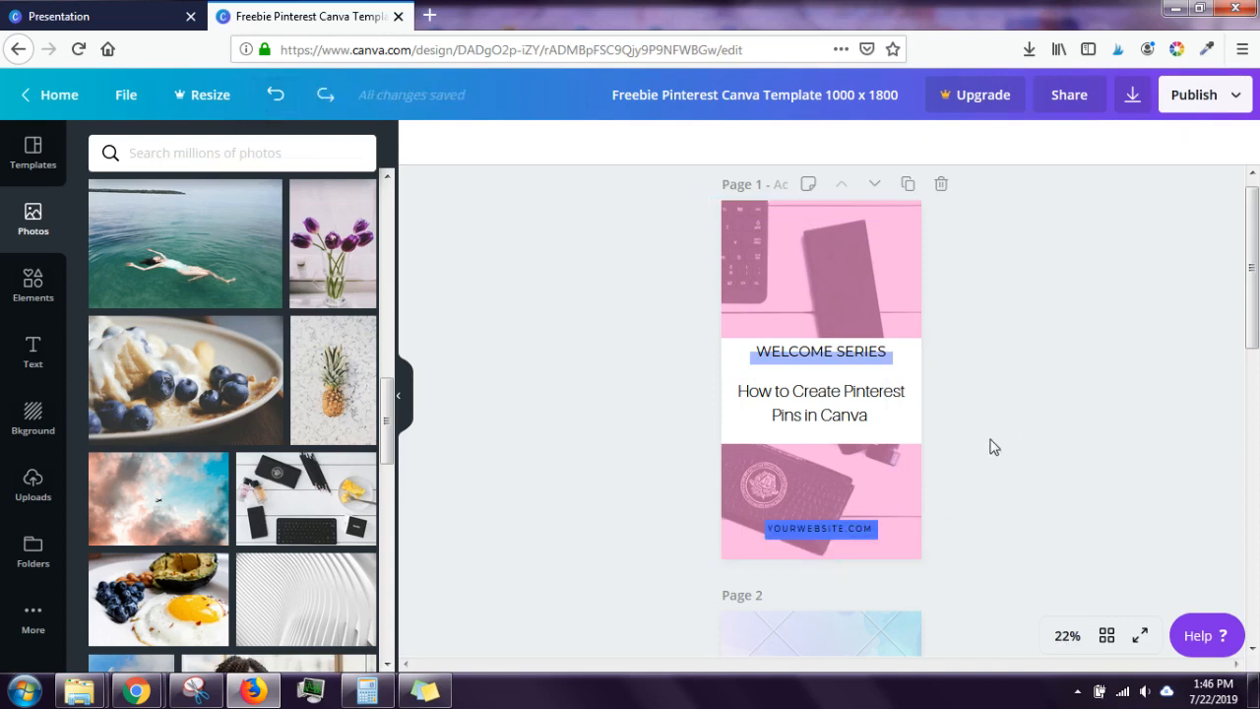
# Step: Centre YOURWEBSITE.COM horizontally on page 1 using the page alignment options
pyautogui.click(864, 533)
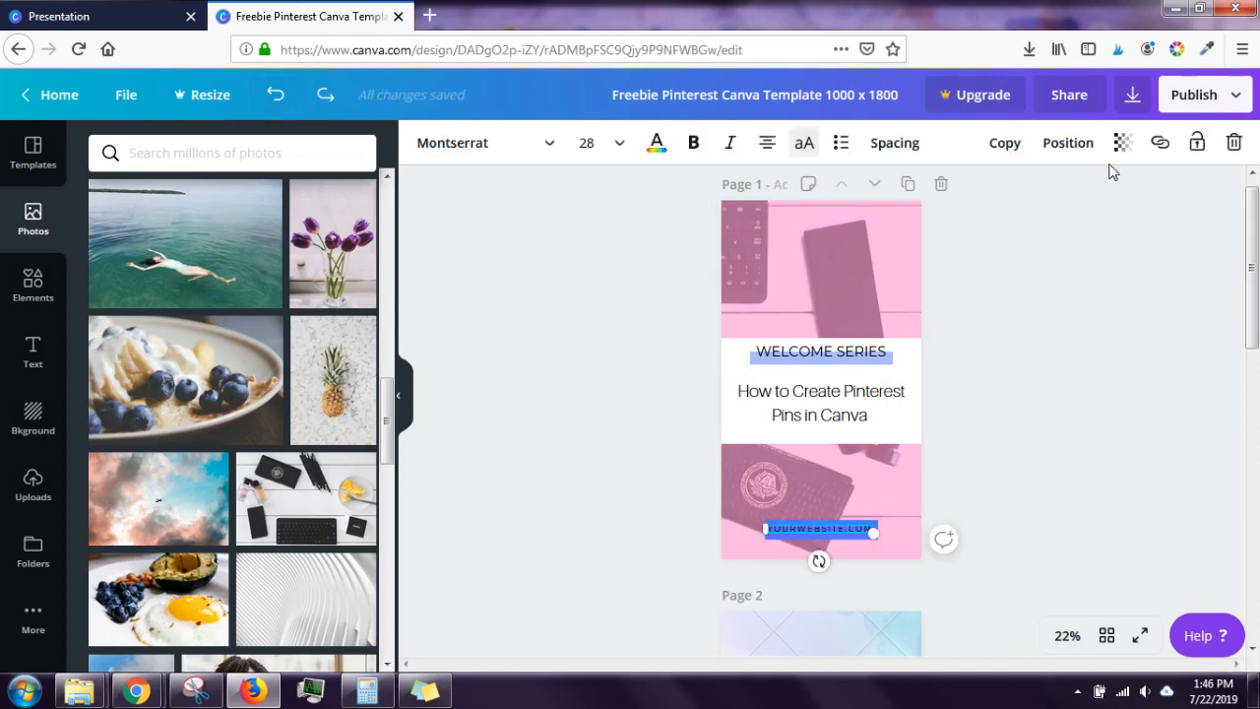
pyautogui.click(1073, 147)
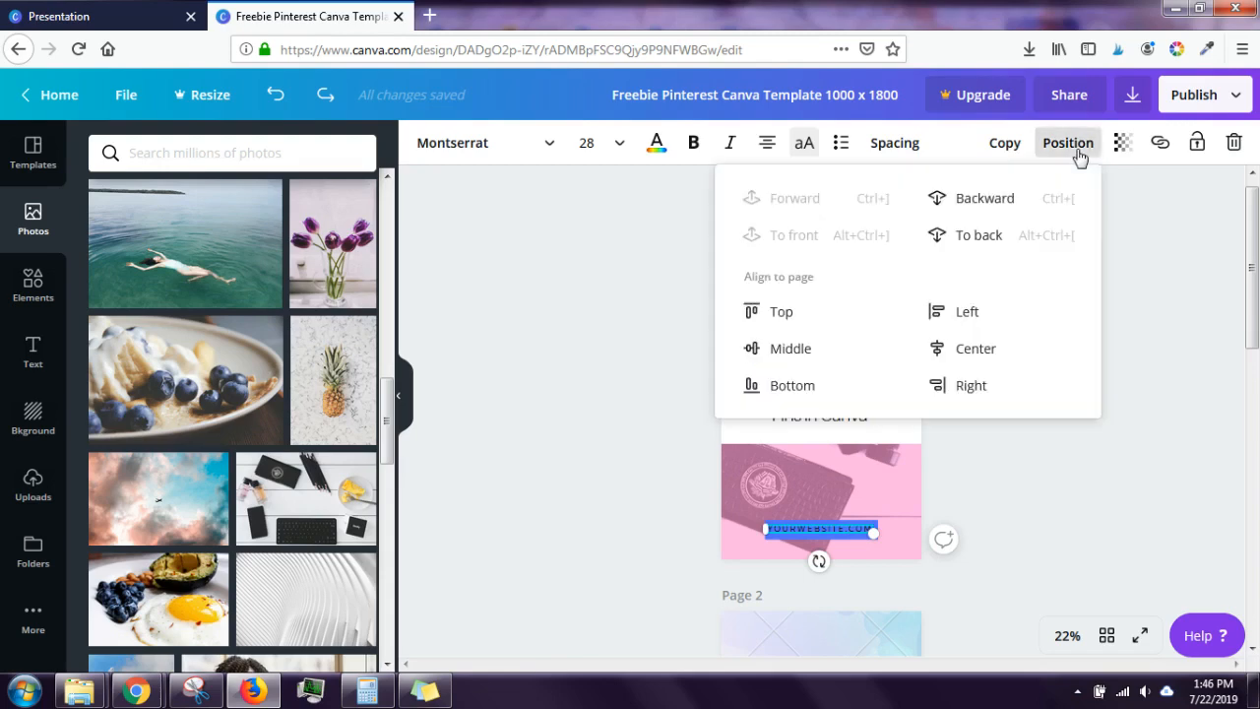
pyautogui.click(994, 360)
pyautogui.click(1059, 561)
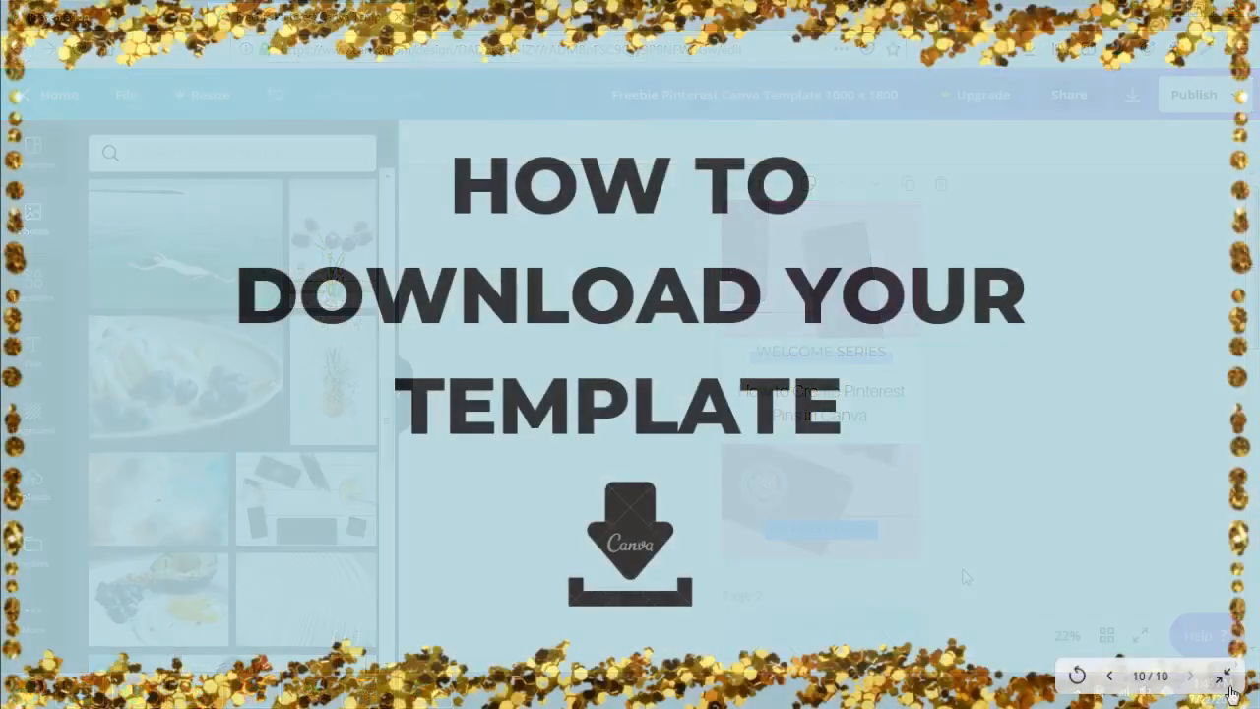
# Step: Leave the full-screen title slide and switch to the Freebie Pinterest template design
pyautogui.click(1222, 676)
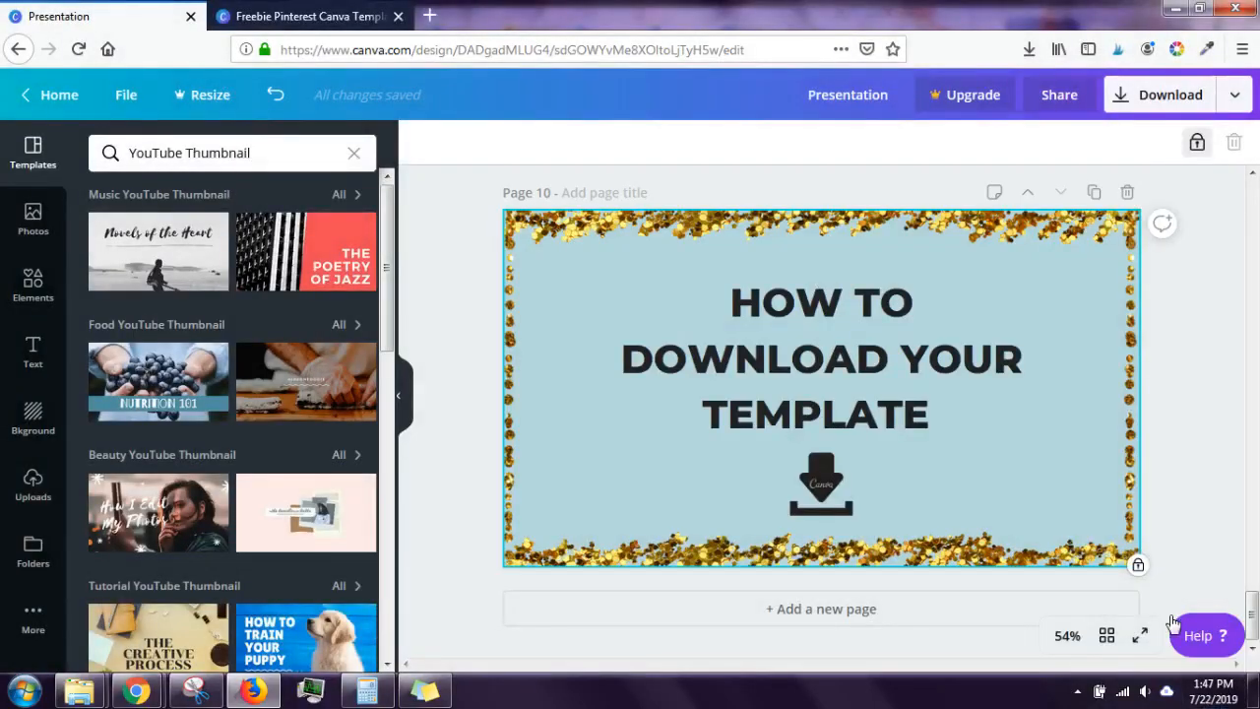
pyautogui.click(335, 13)
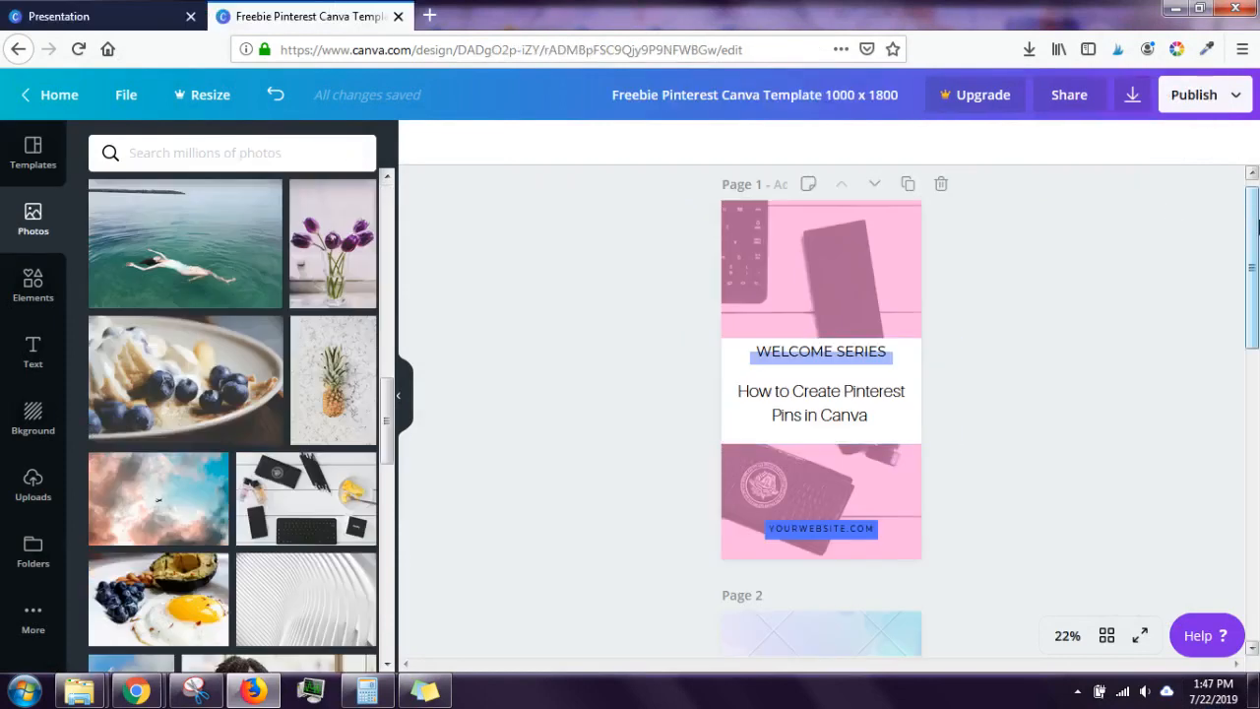
pyautogui.moveTo(1255, 236)
pyautogui.mouseDown()
pyautogui.moveTo(1252, 472)
pyautogui.moveTo(1231, 411)
pyautogui.moveTo(1247, 230)
pyautogui.mouseUp()
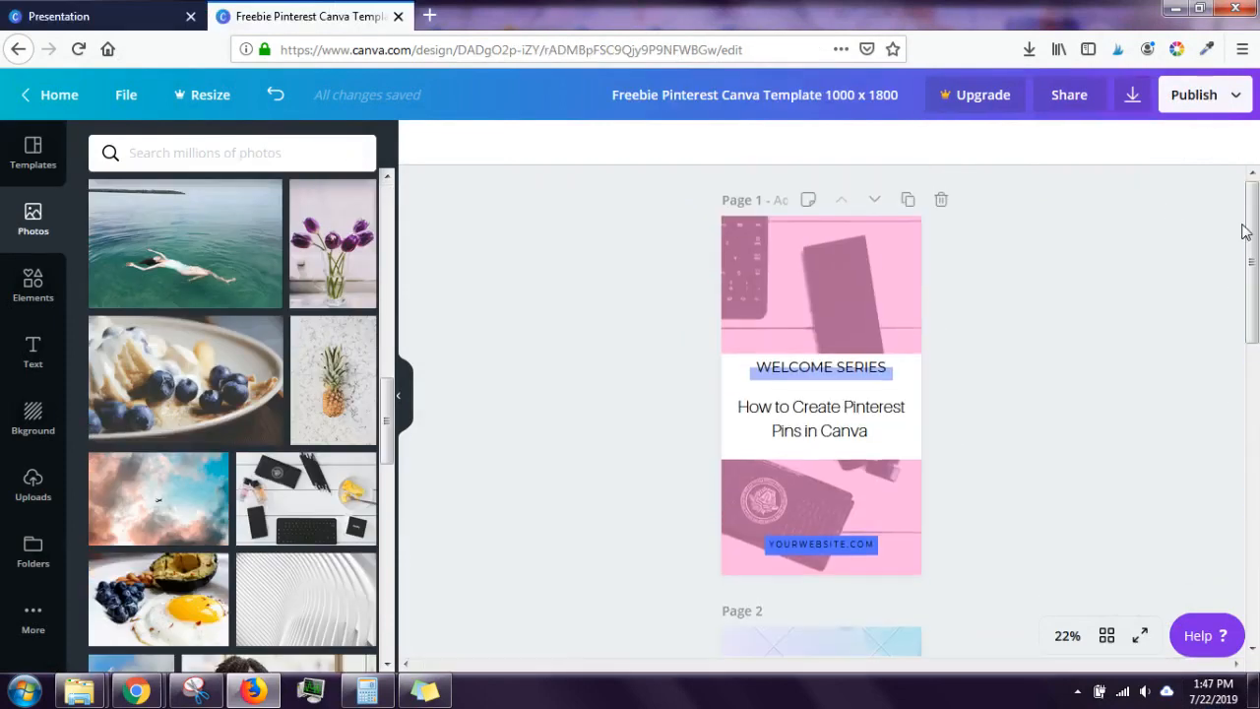
# Step: Bring up the download options with PNG as the file type and the page list showing
pyautogui.click(1134, 96)
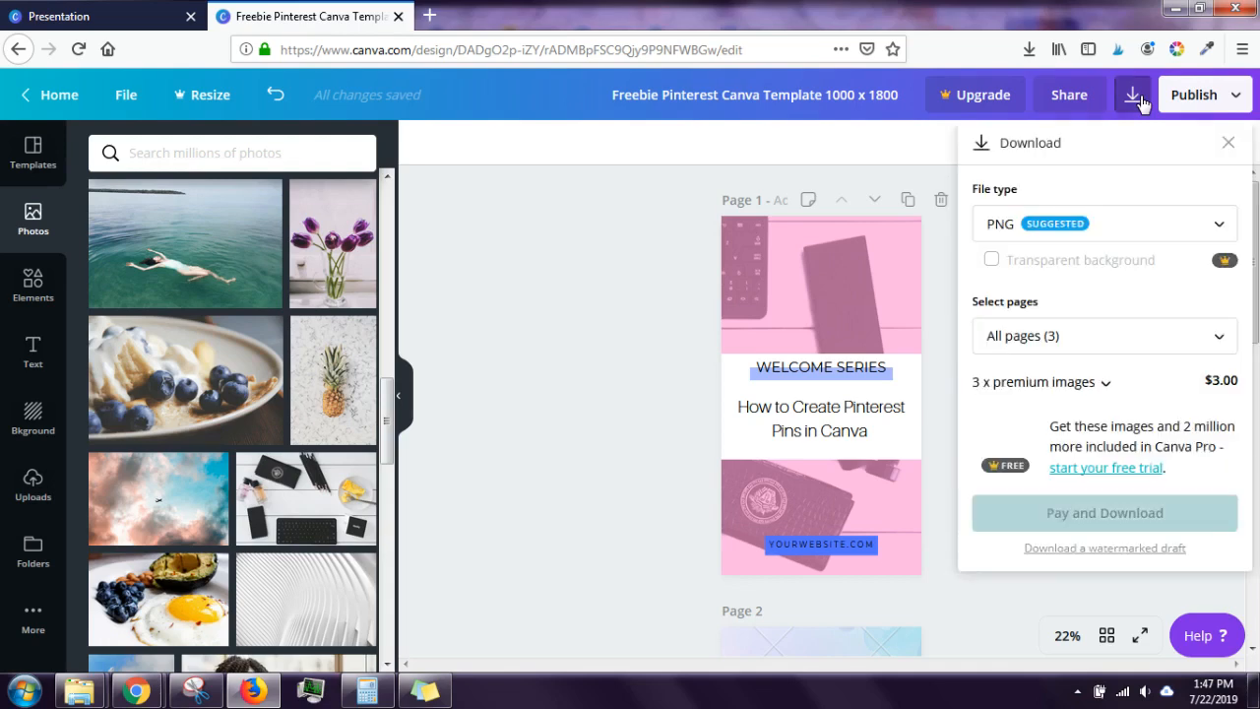
pyautogui.click(1140, 225)
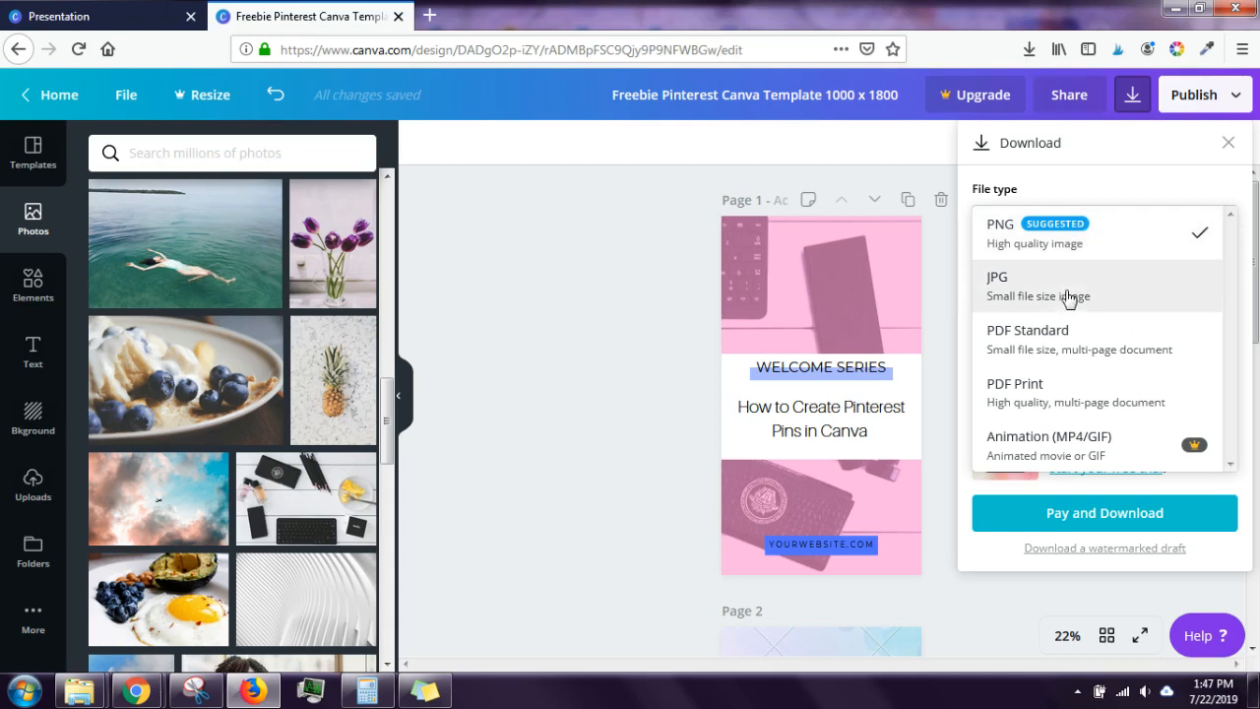
pyautogui.click(1055, 247)
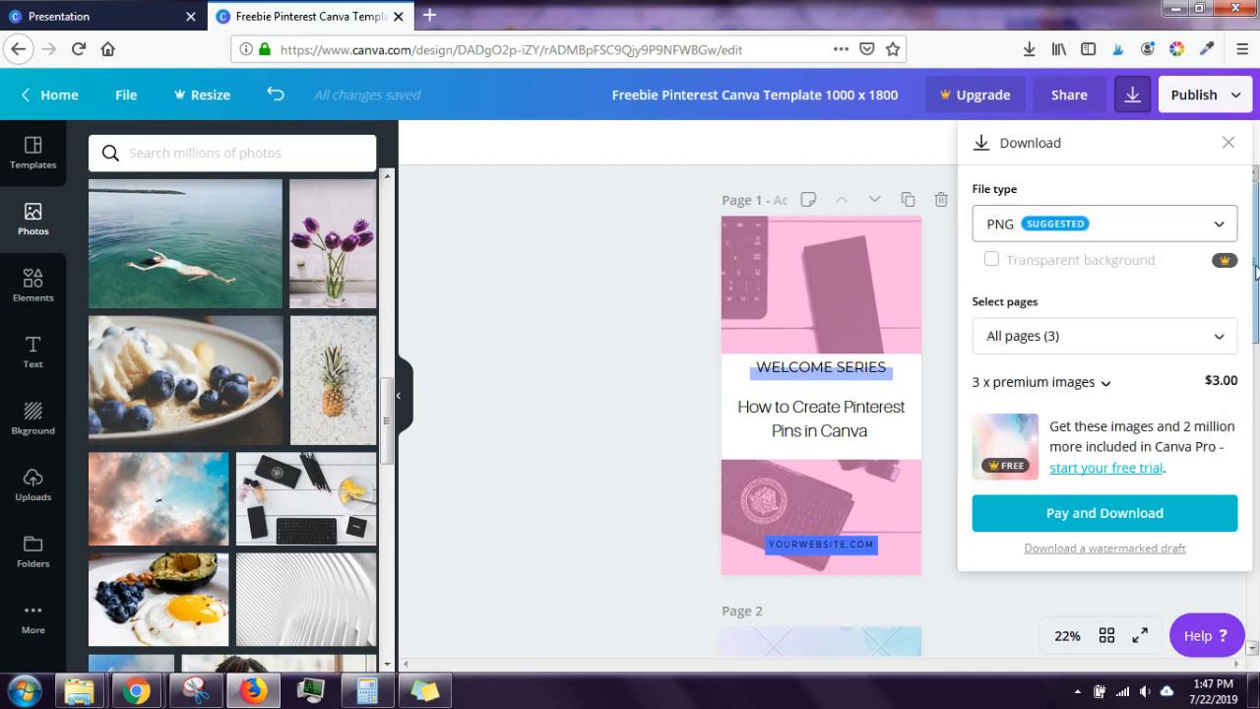
pyautogui.click(1199, 338)
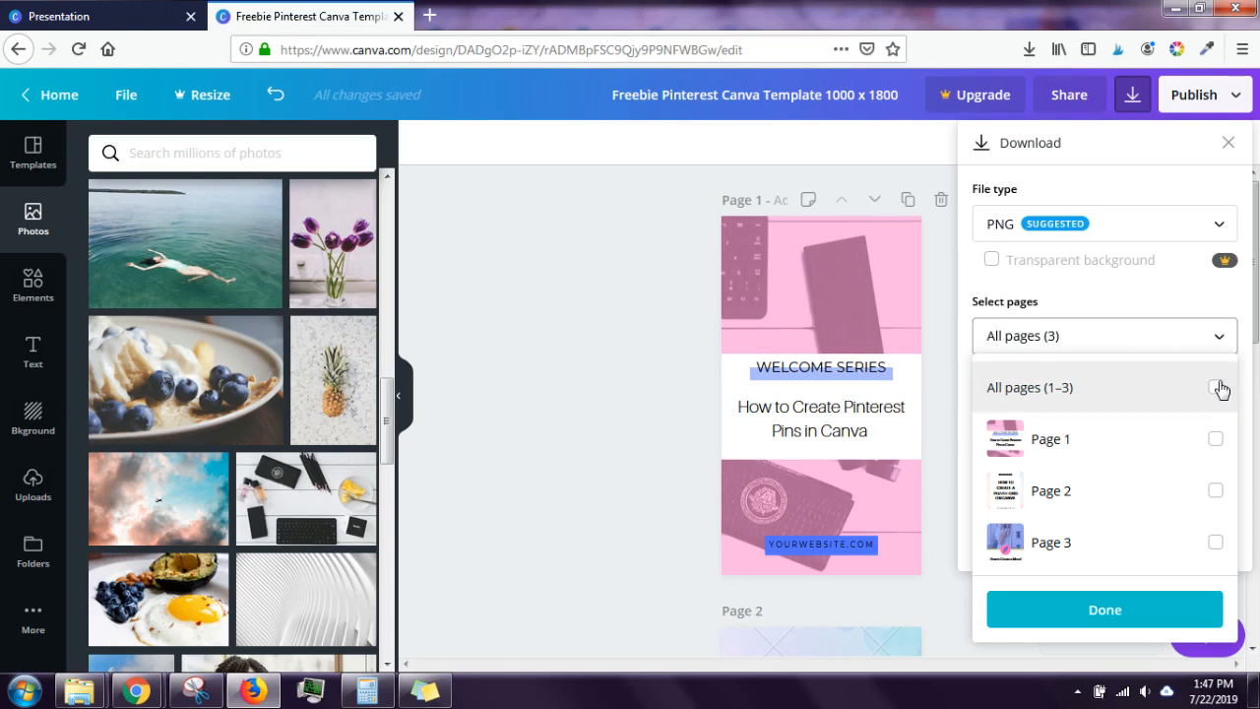
# Step: Restrict the download selection to Page 1 only
pyautogui.click(1113, 301)
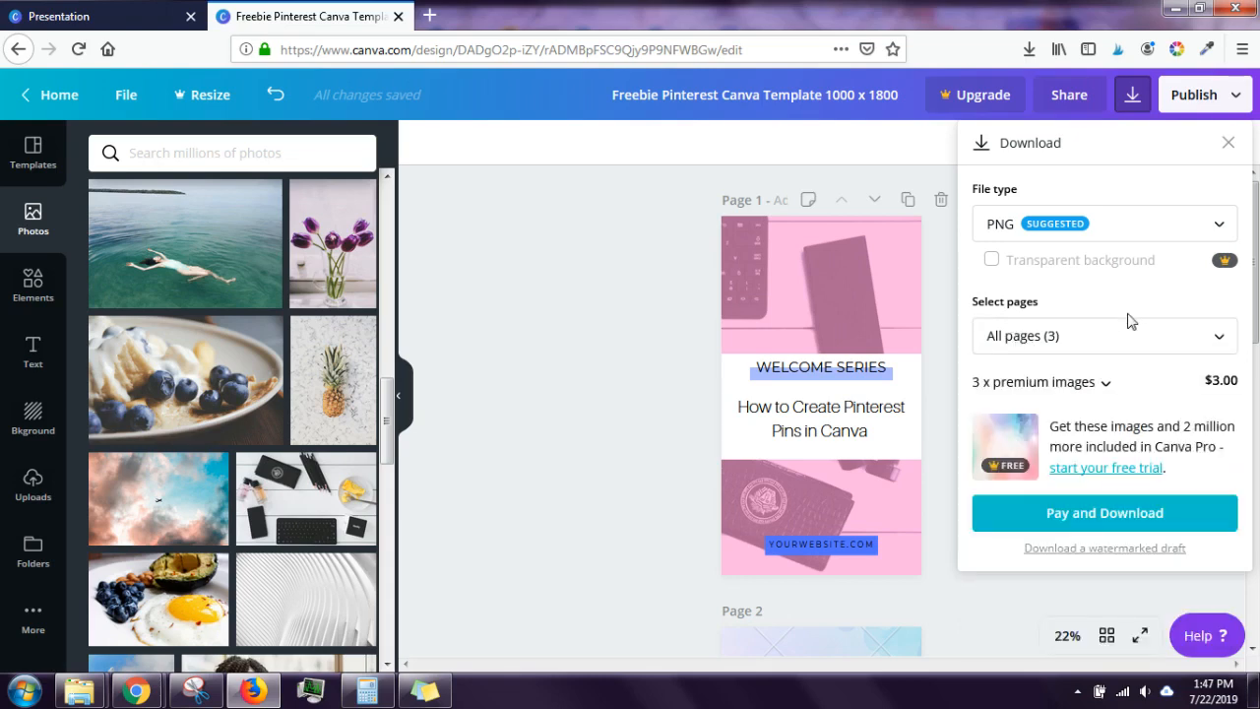
pyautogui.click(1046, 334)
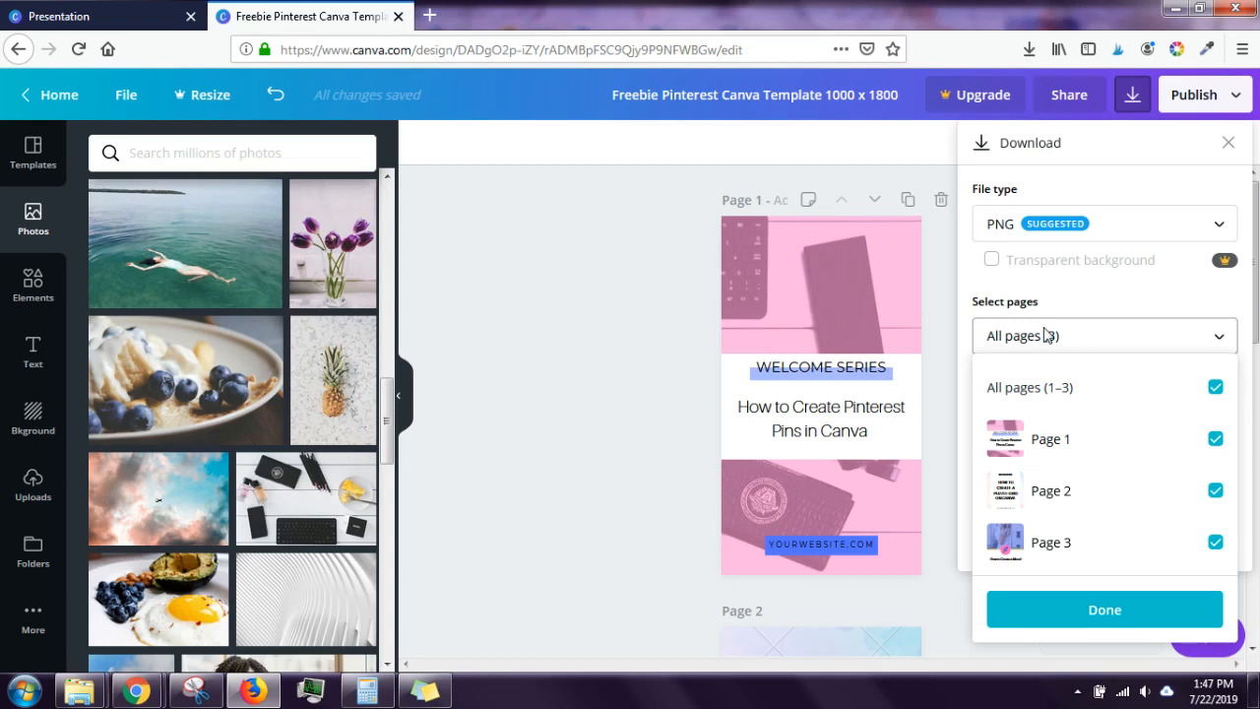
pyautogui.click(1216, 387)
pyautogui.click(1215, 439)
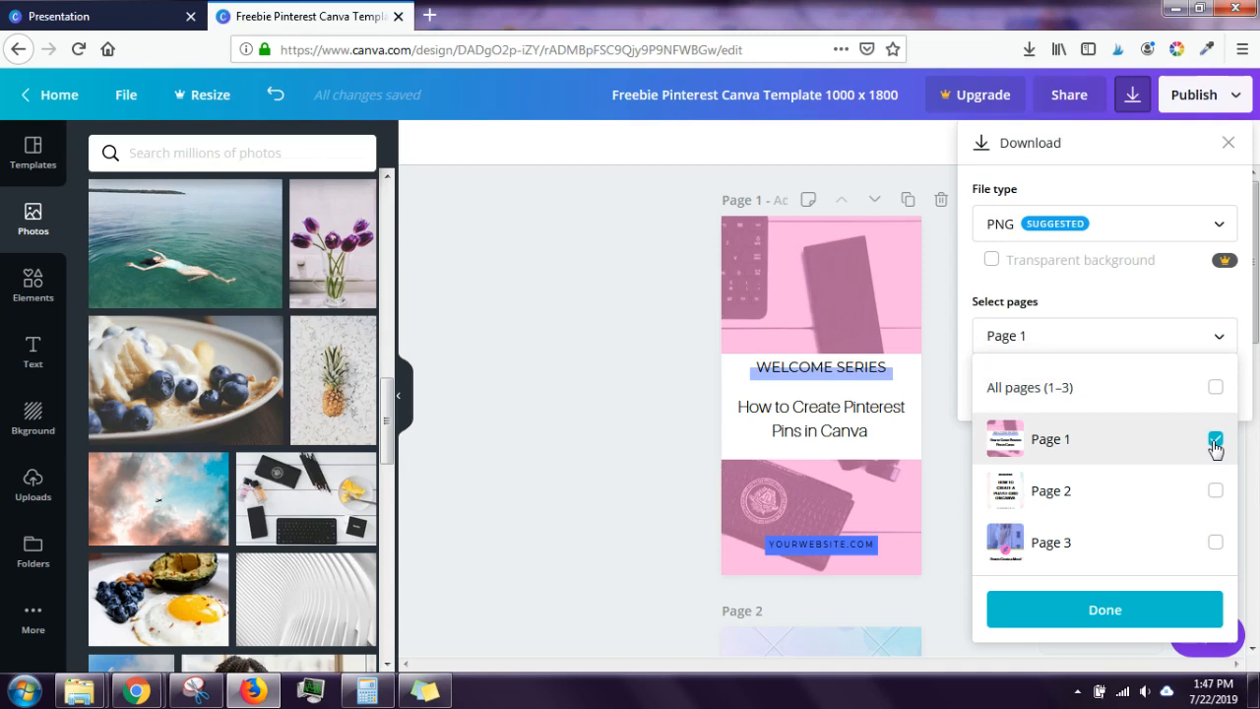
pyautogui.click(1165, 608)
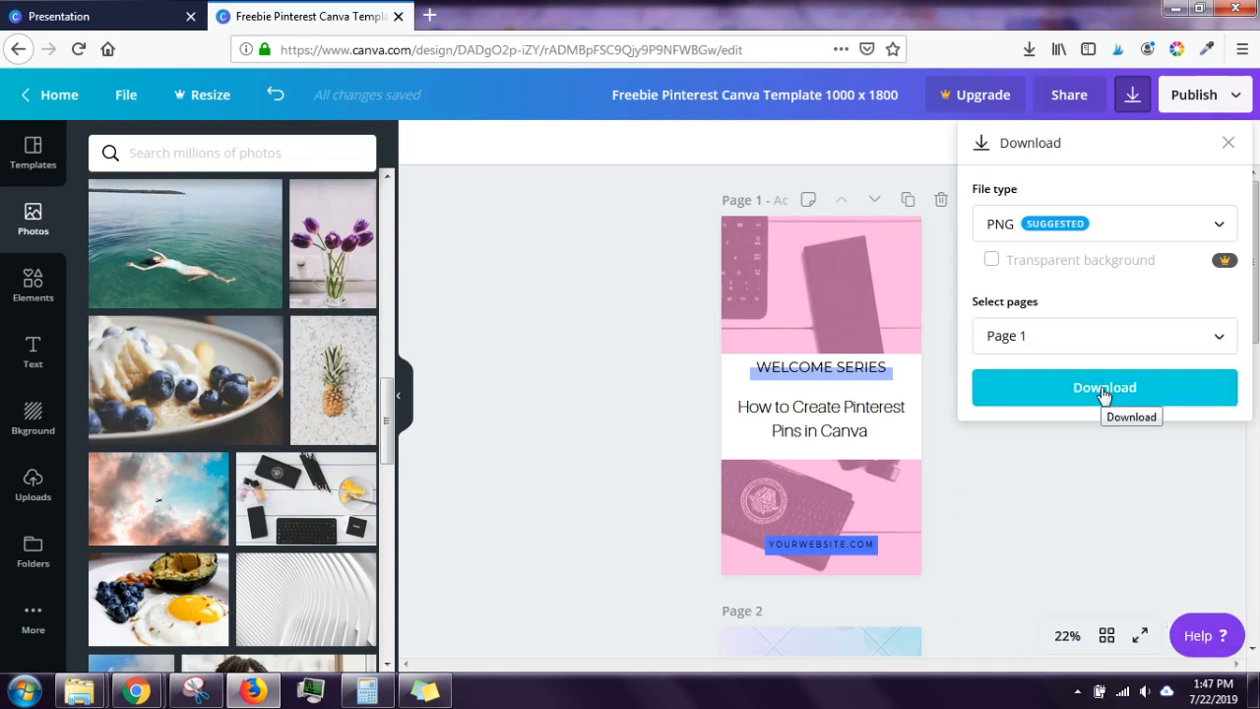
# Step: Reselect all three pages for download, then close the download options without exporting
pyautogui.click(1081, 349)
pyautogui.click(1216, 390)
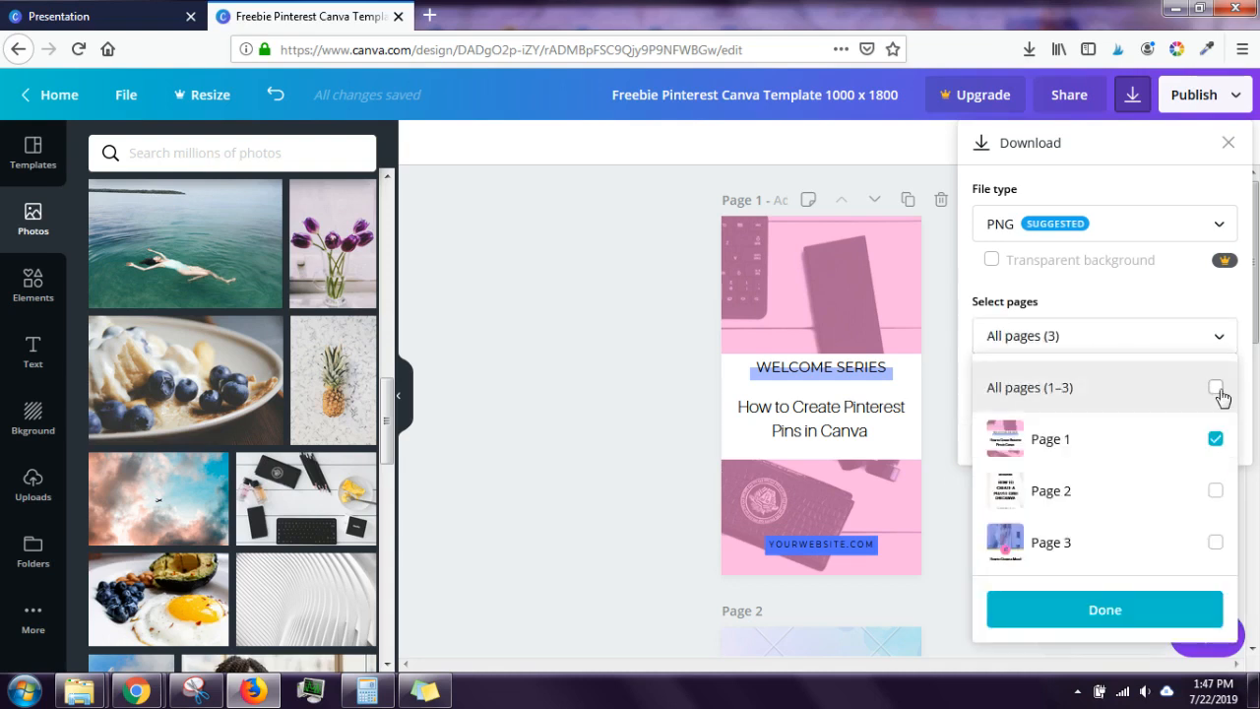
pyautogui.click(1157, 307)
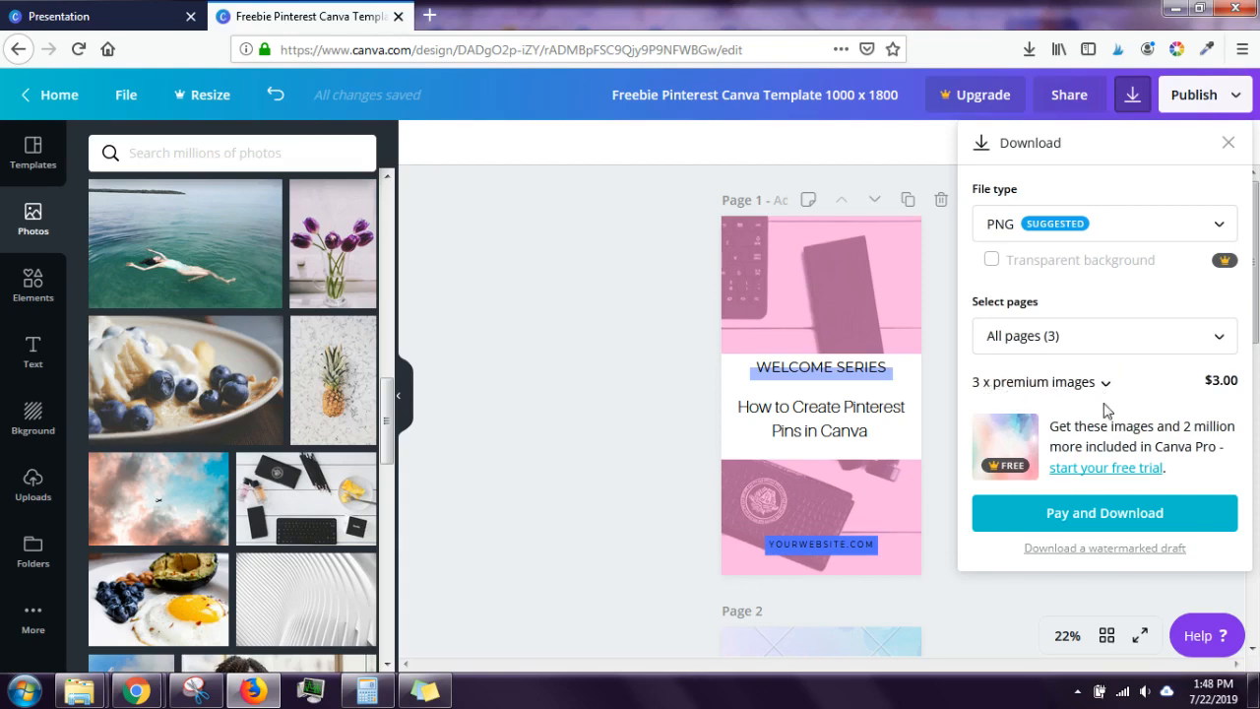
pyautogui.click(607, 331)
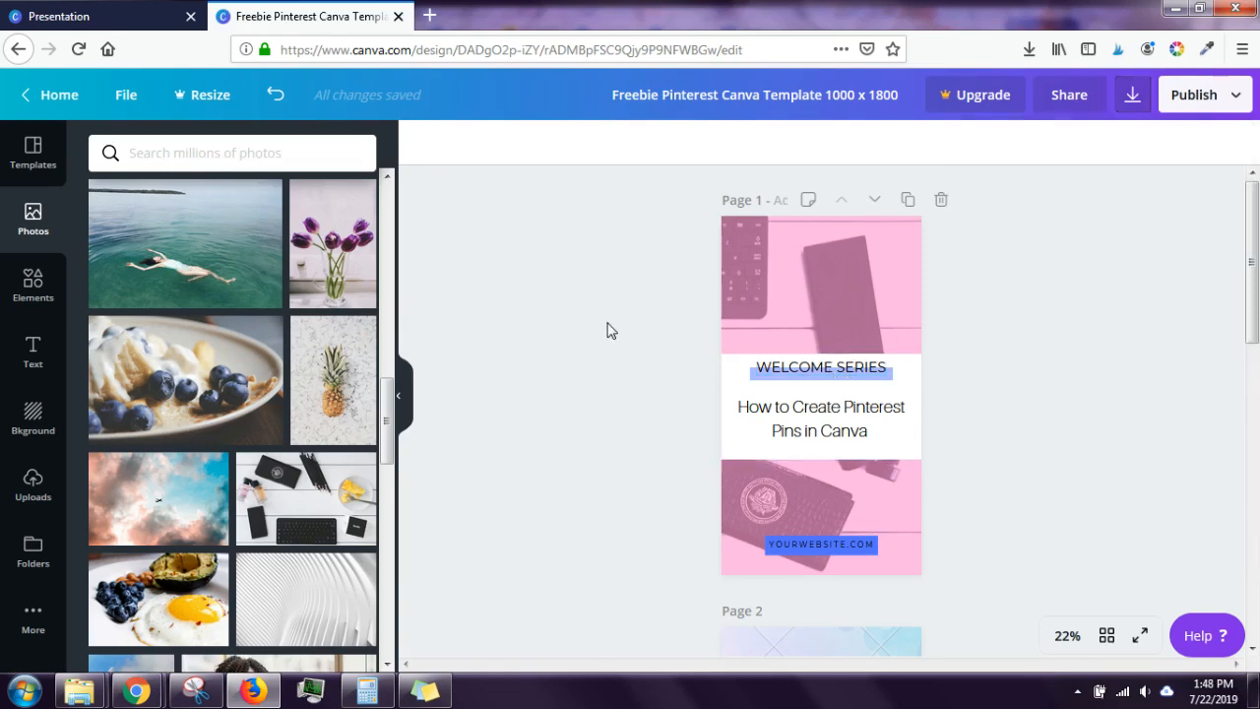
# Step: Select page 2's pastel gradient background grid and remove it with Delete grid
pyautogui.moveTo(1253, 264); pyautogui.dragTo(1253, 387)
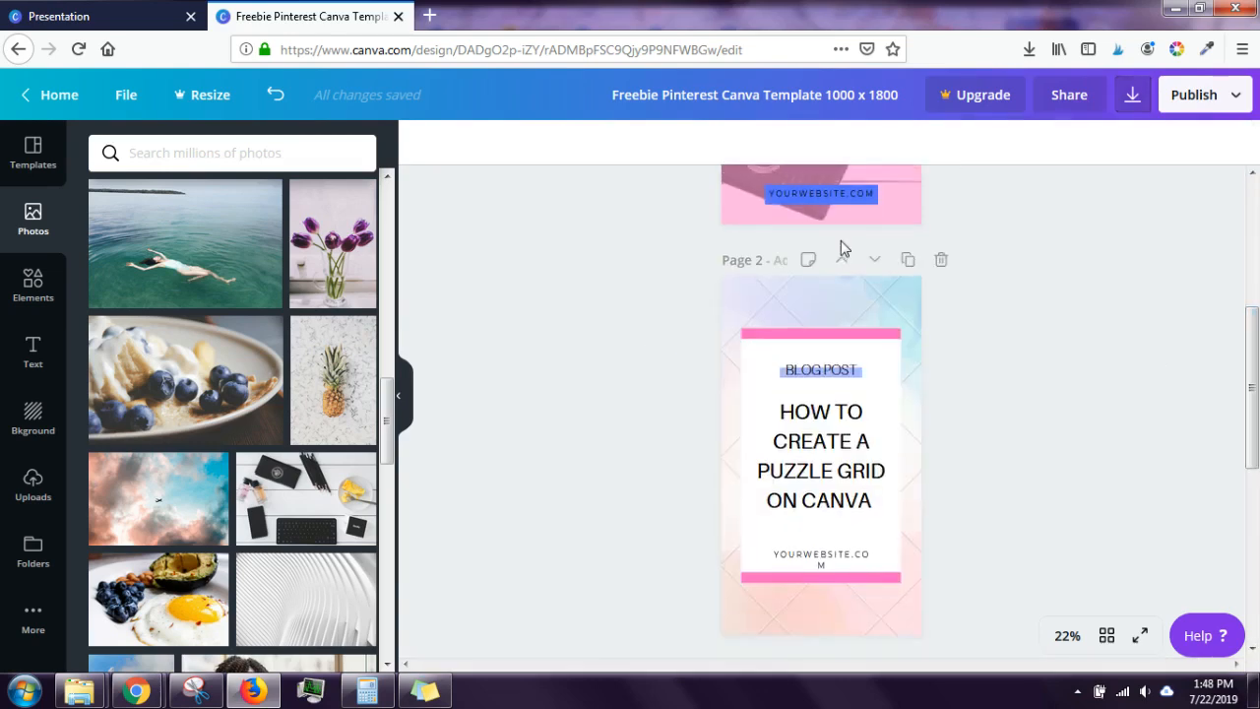
pyautogui.click(833, 307)
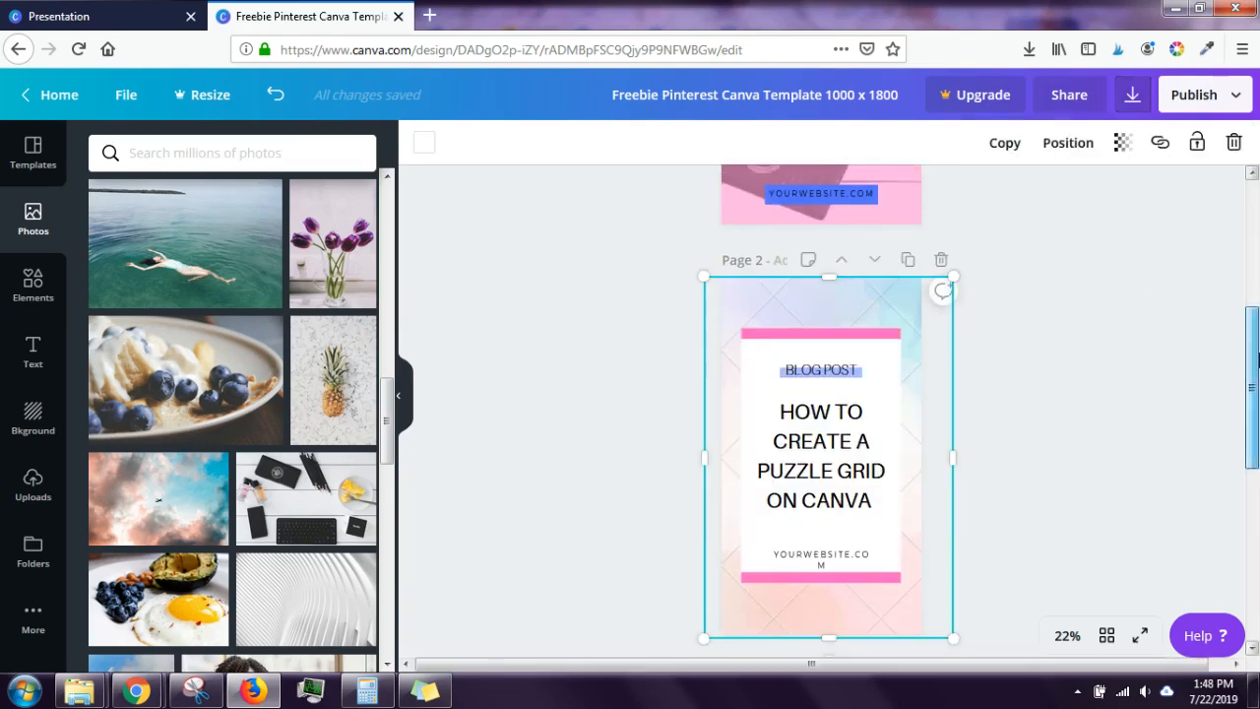
pyautogui.moveTo(1255, 358); pyautogui.dragTo(1256, 396)
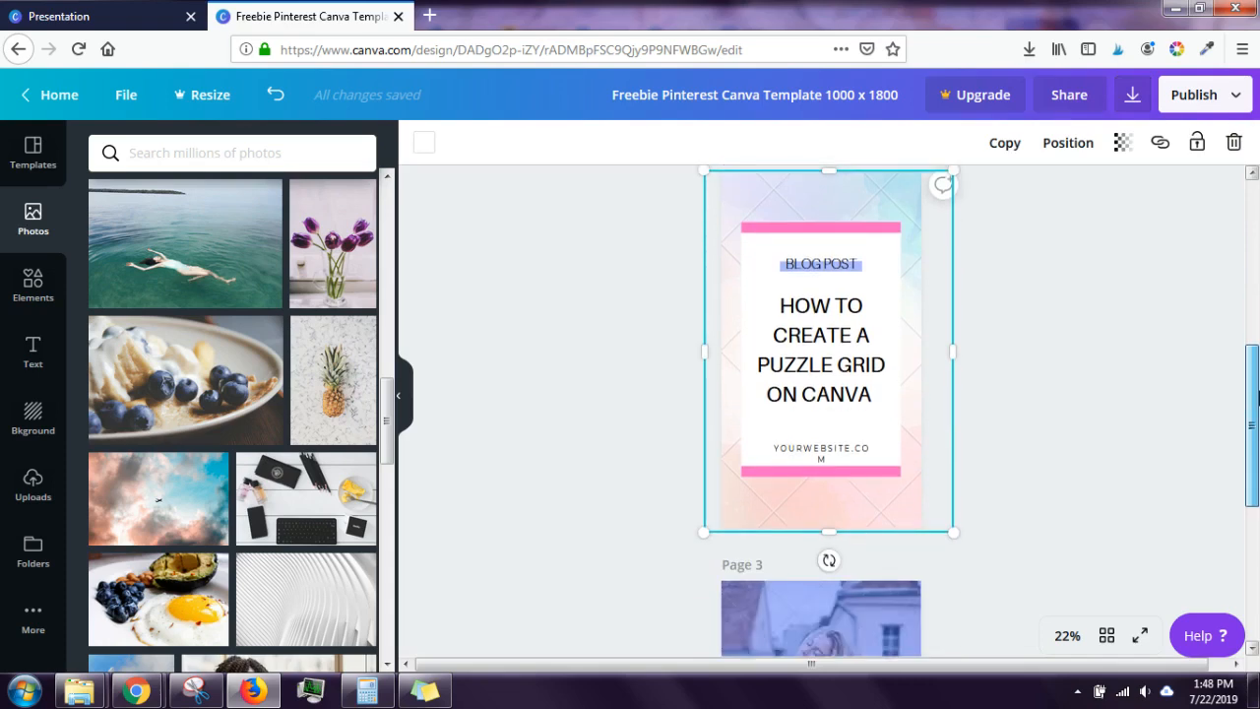
pyautogui.click(1258, 397)
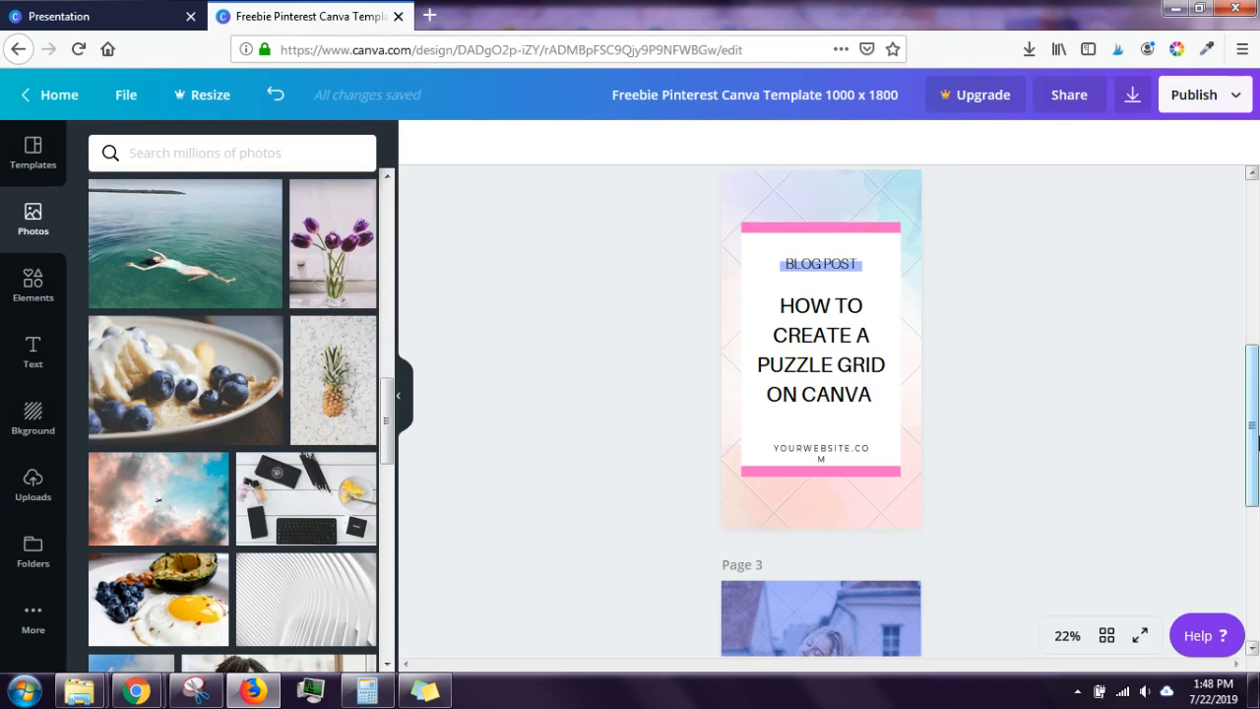
pyautogui.moveTo(1257, 443)
pyautogui.mouseDown()
pyautogui.moveTo(1254, 527)
pyautogui.moveTo(1240, 436)
pyautogui.mouseUp()
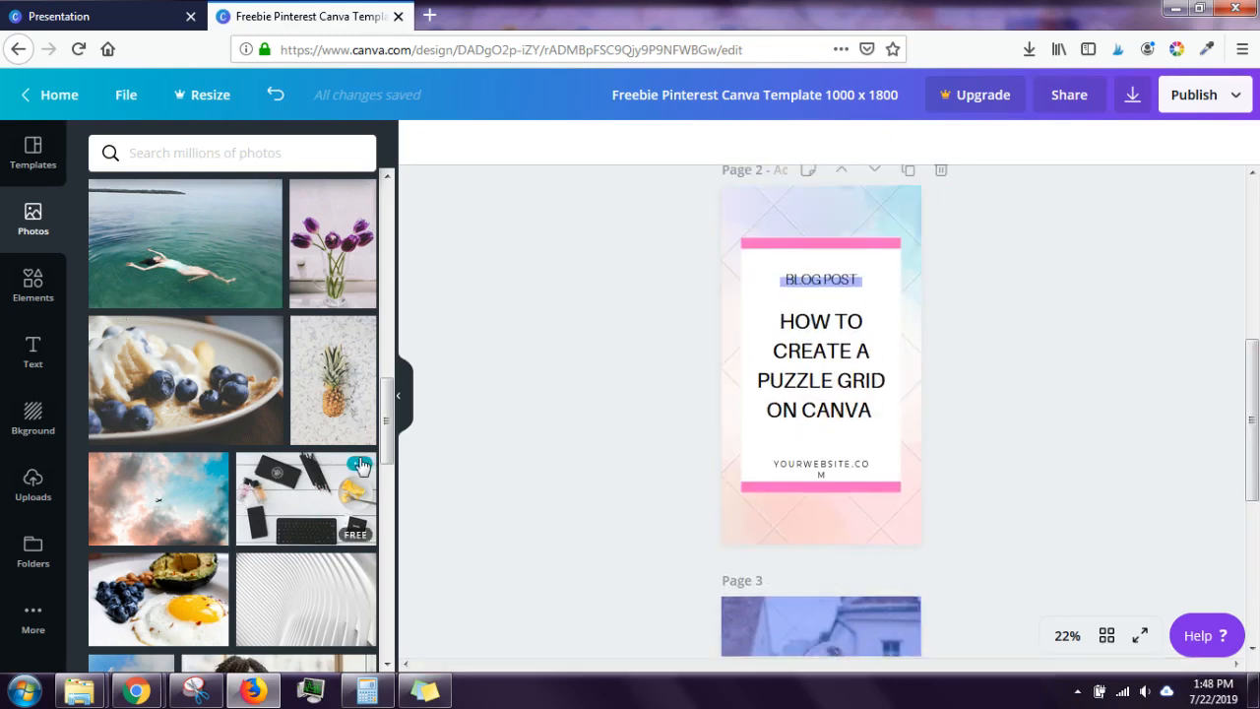
pyautogui.click(872, 201)
pyautogui.moveTo(872, 202)
pyautogui.mouseDown()
pyautogui.moveTo(866, 228)
pyautogui.moveTo(864, 200)
pyautogui.mouseUp()
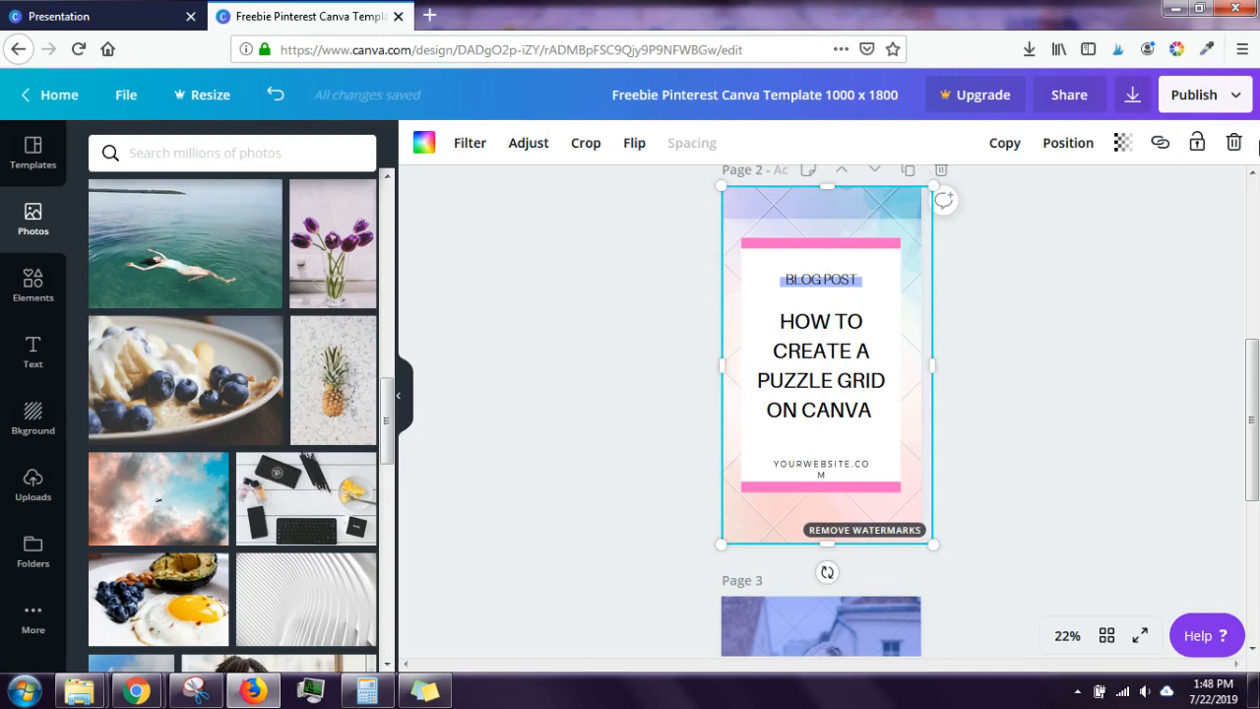
pyautogui.click(1236, 143)
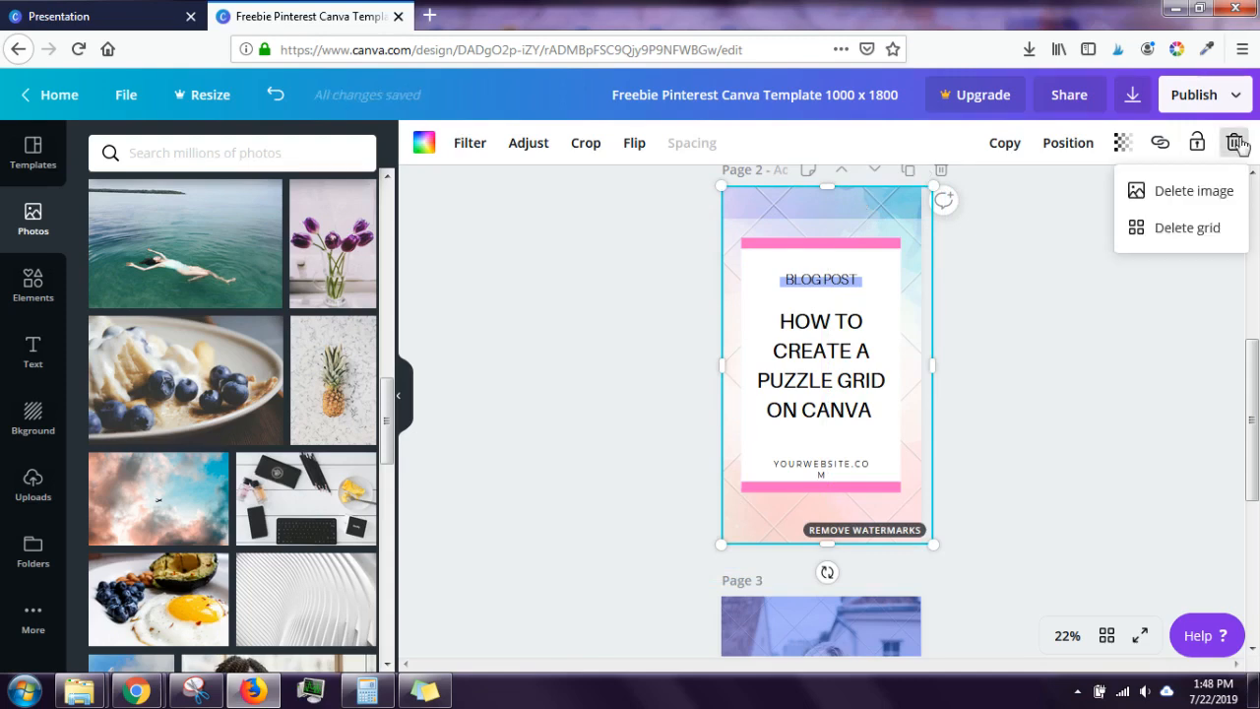
pyautogui.click(1221, 232)
pyautogui.moveTo(906, 239); pyautogui.dragTo(904, 190)
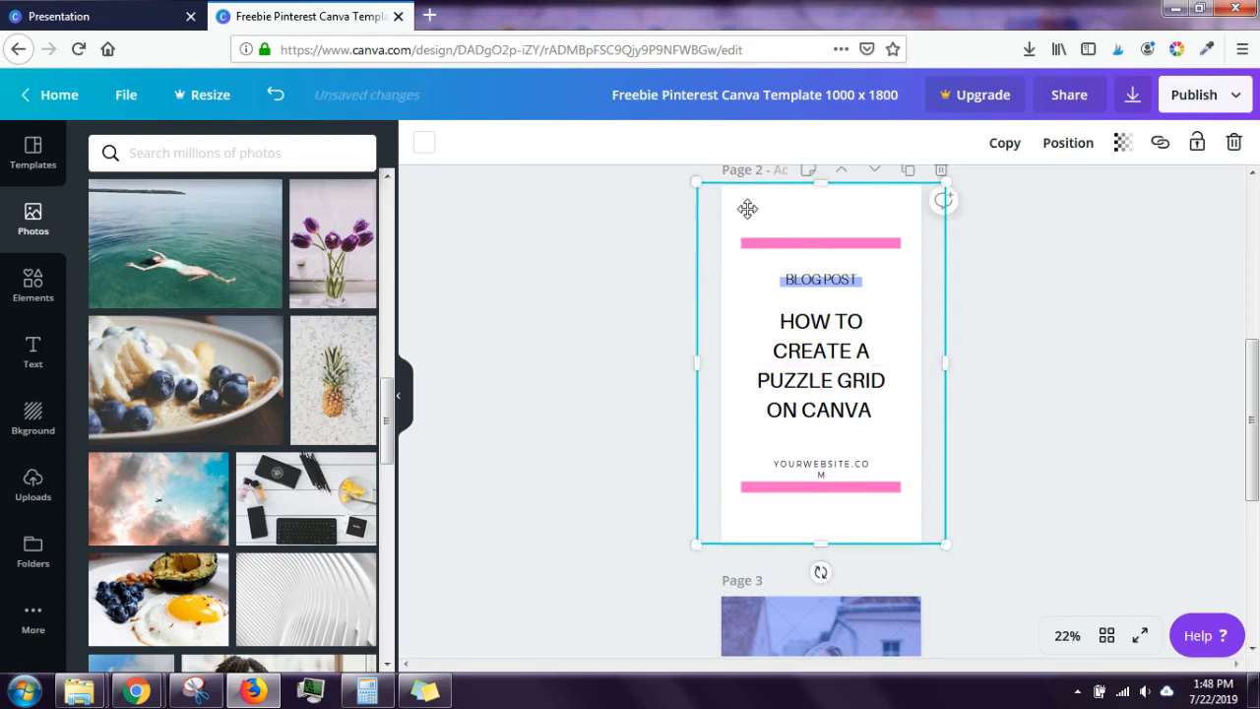
# Step: Set page 2's background to yellow with transparency at 100 (fully opaque)
pyautogui.click(424, 150)
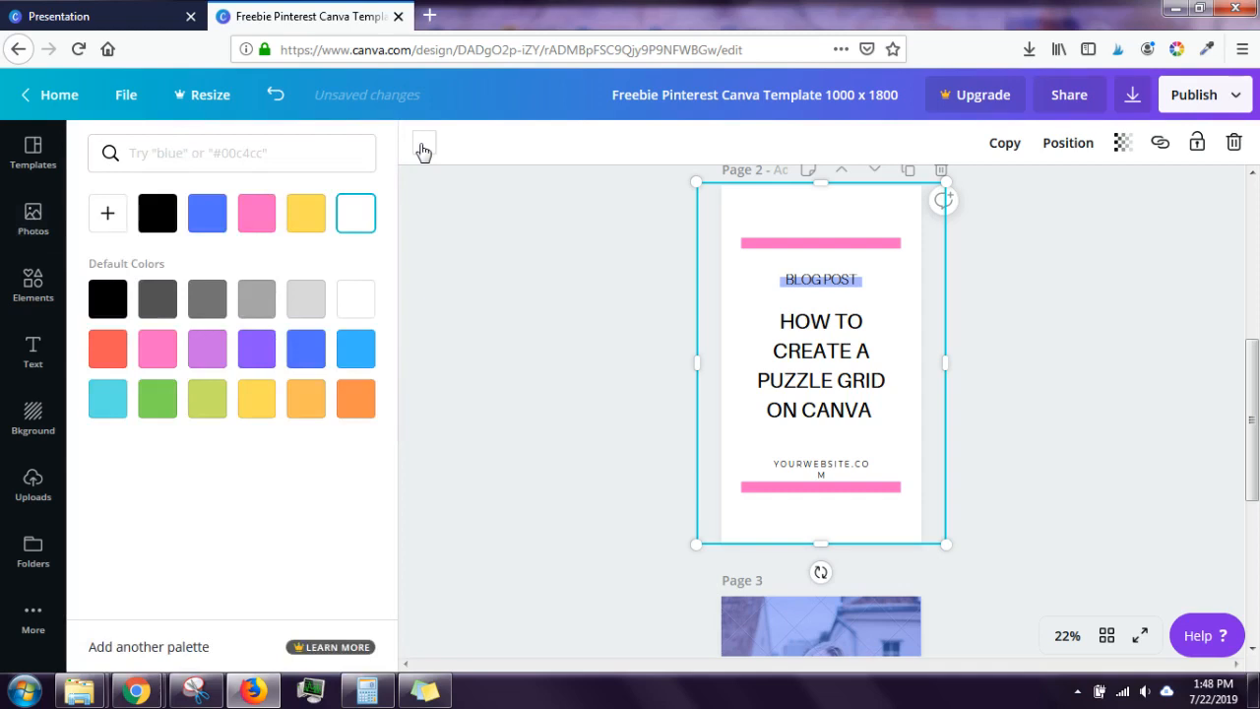
pyautogui.click(306, 222)
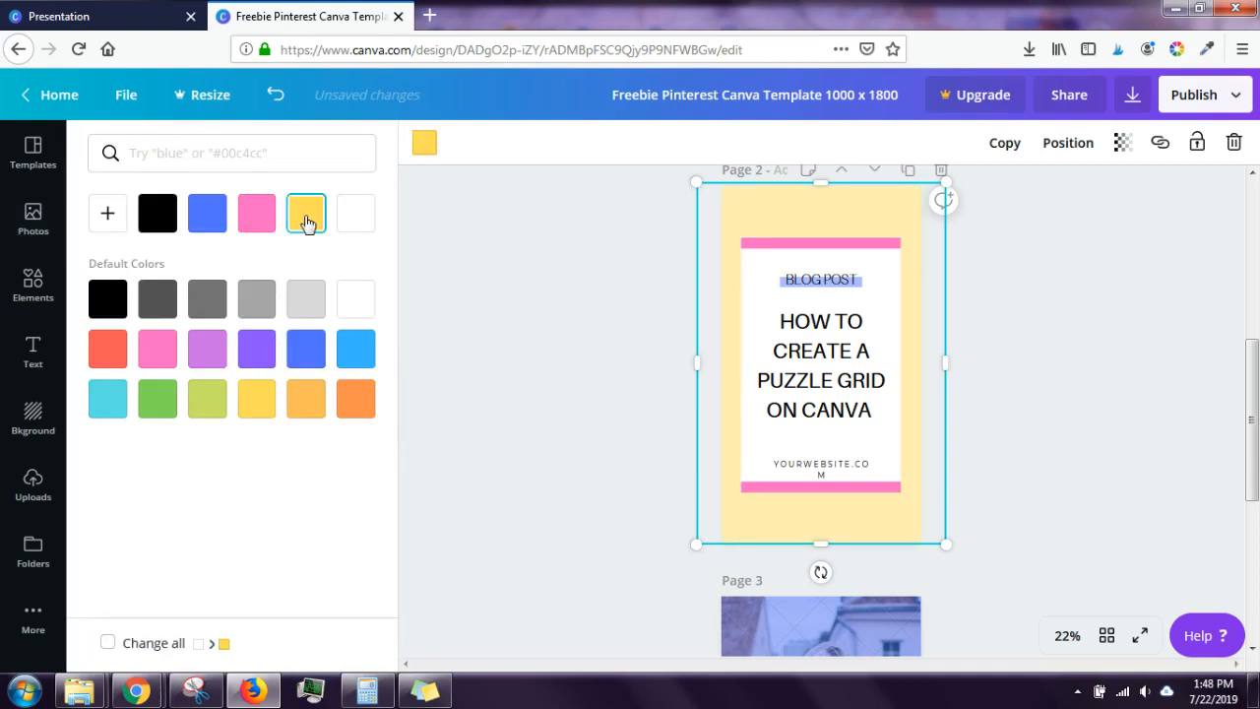
pyautogui.click(1119, 148)
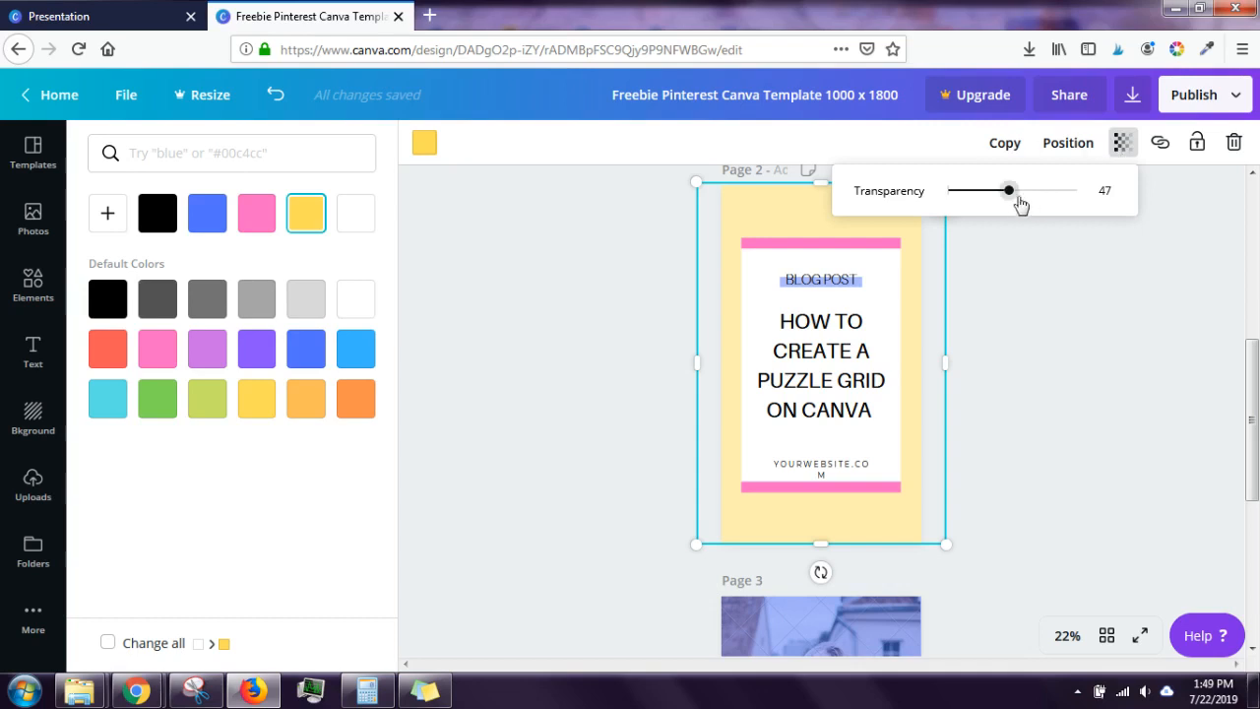
pyautogui.moveTo(1010, 193); pyautogui.dragTo(1146, 243)
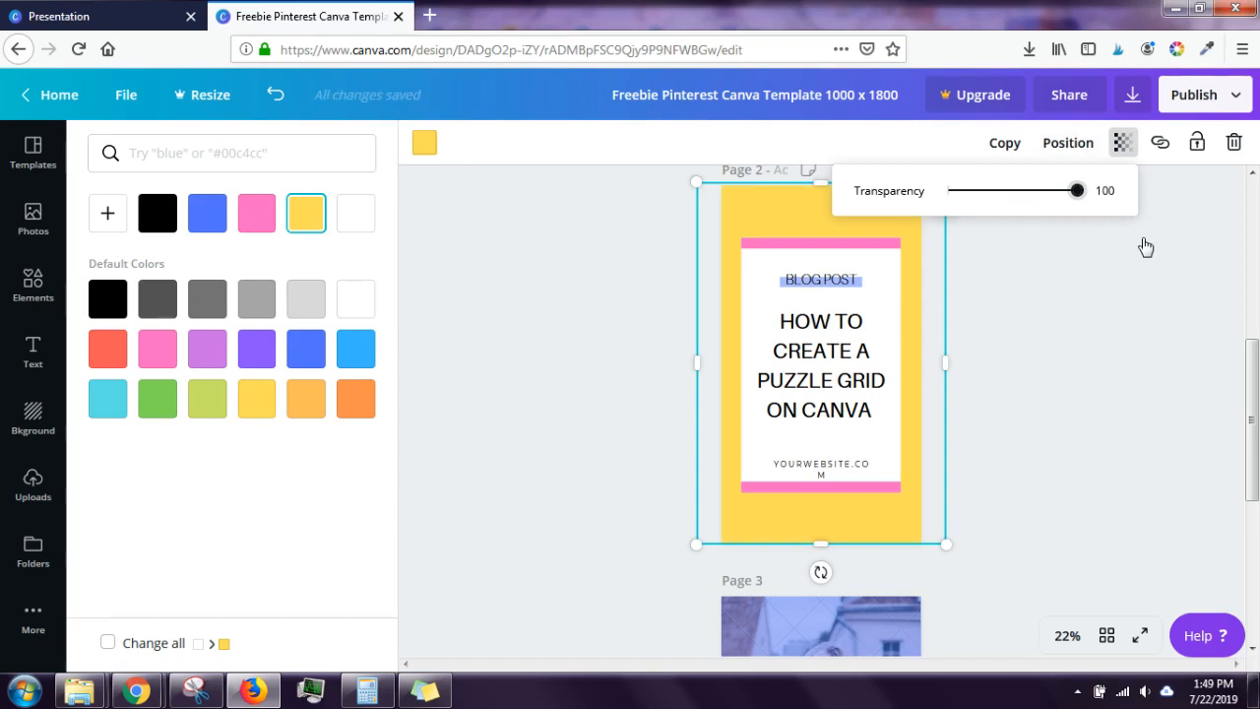
pyautogui.click(1084, 380)
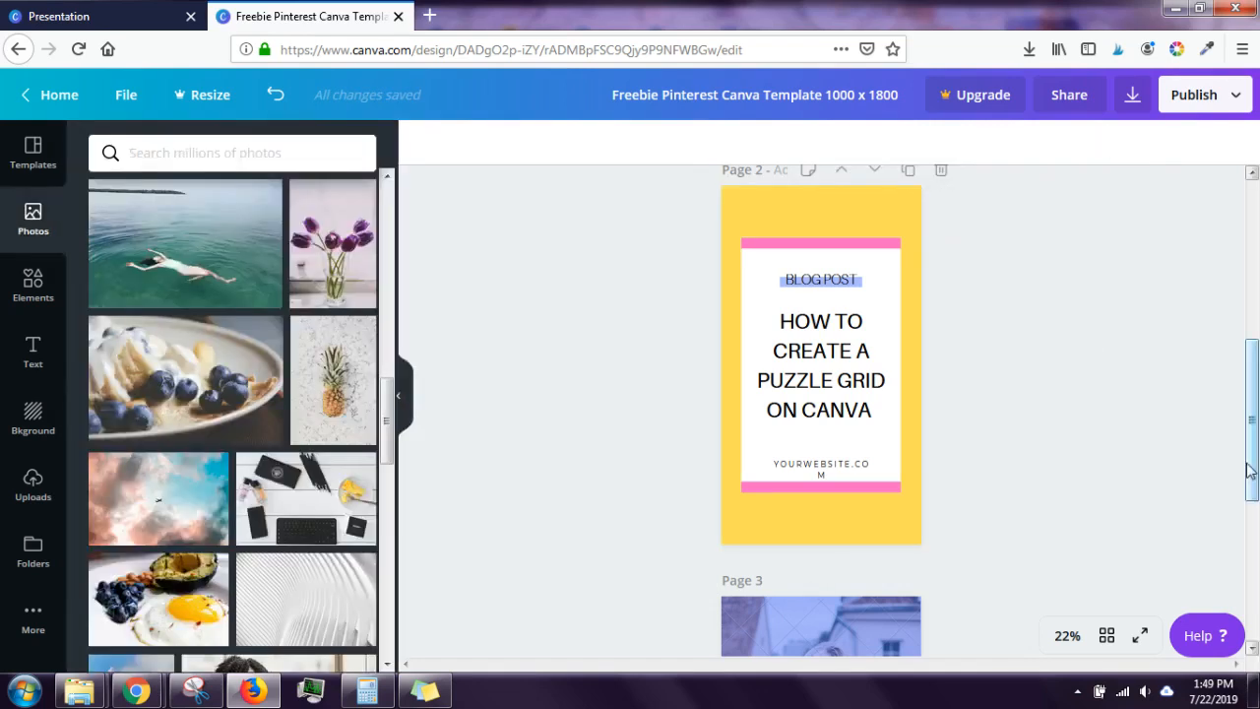
# Step: Scroll back up, minimize the Canva window and end the screen recording
pyautogui.moveTo(1248, 454); pyautogui.dragTo(1238, 261)
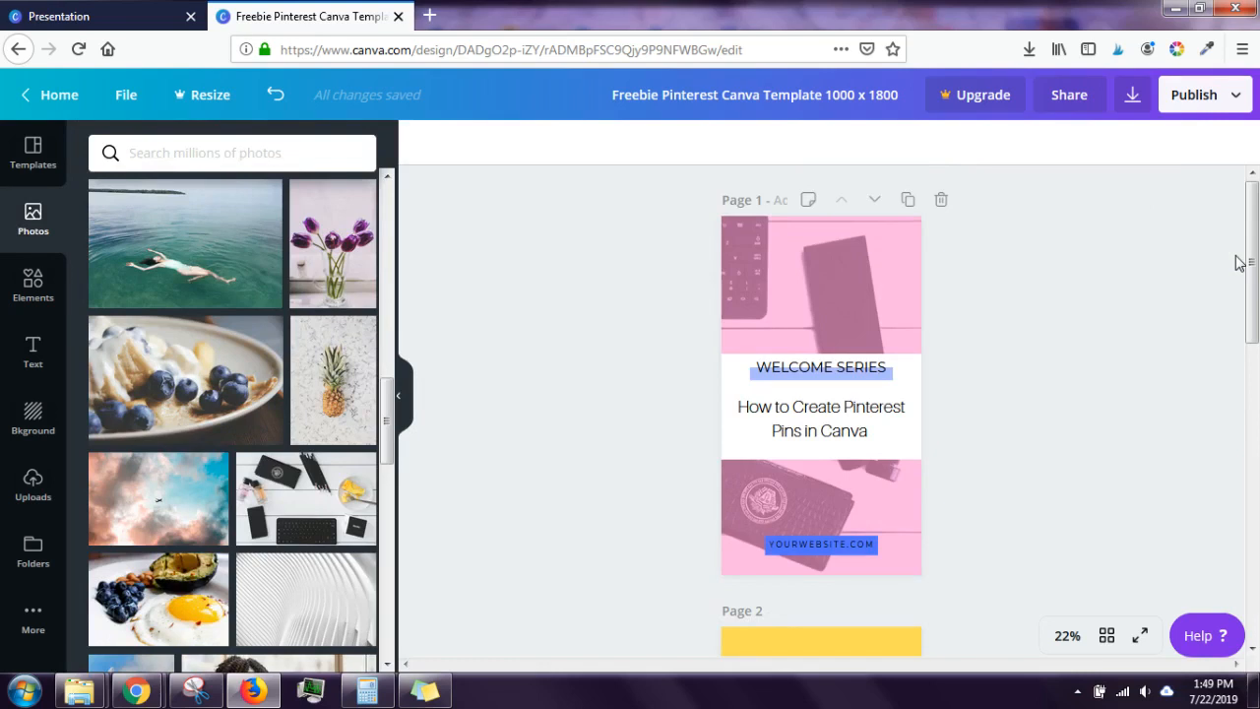
pyautogui.click(1174, 8)
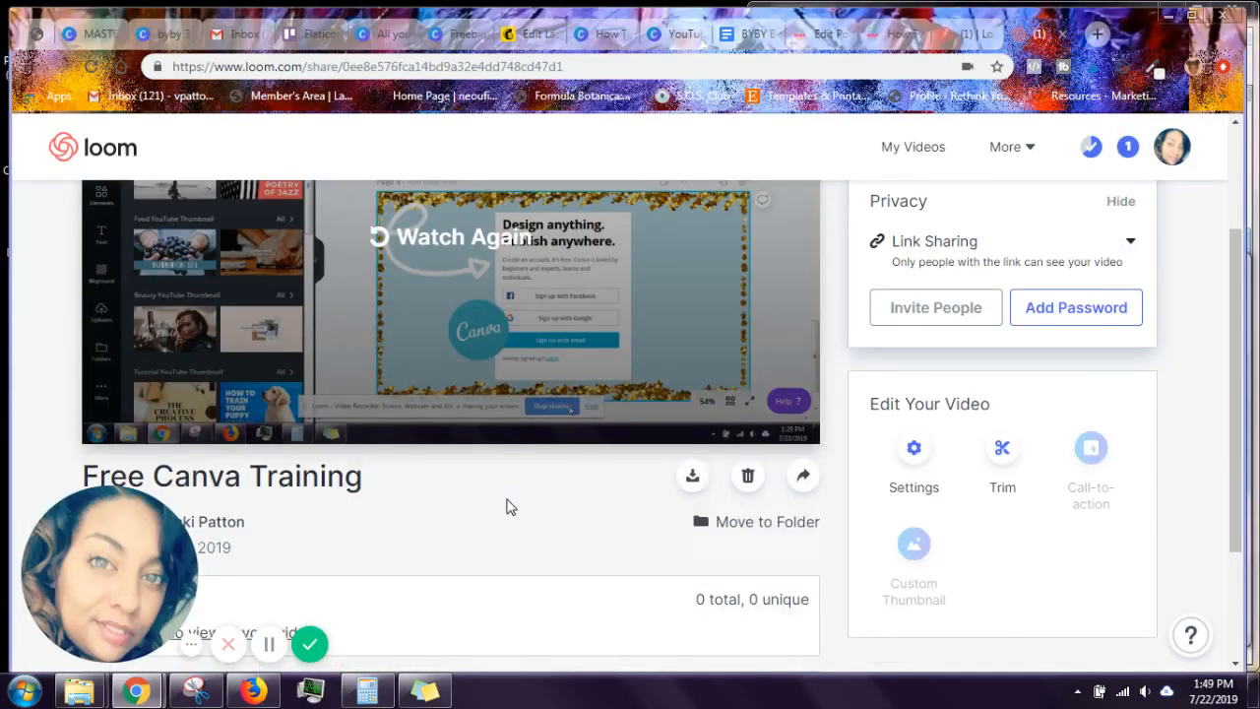
pyautogui.click(311, 646)
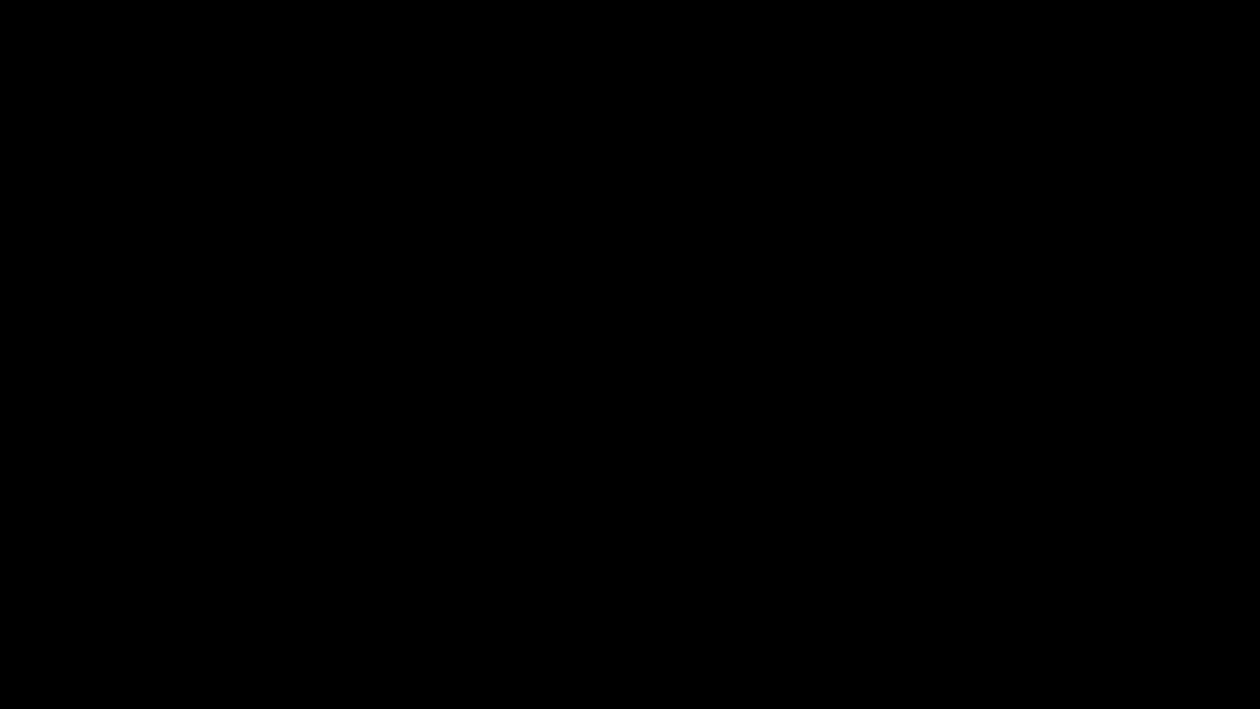